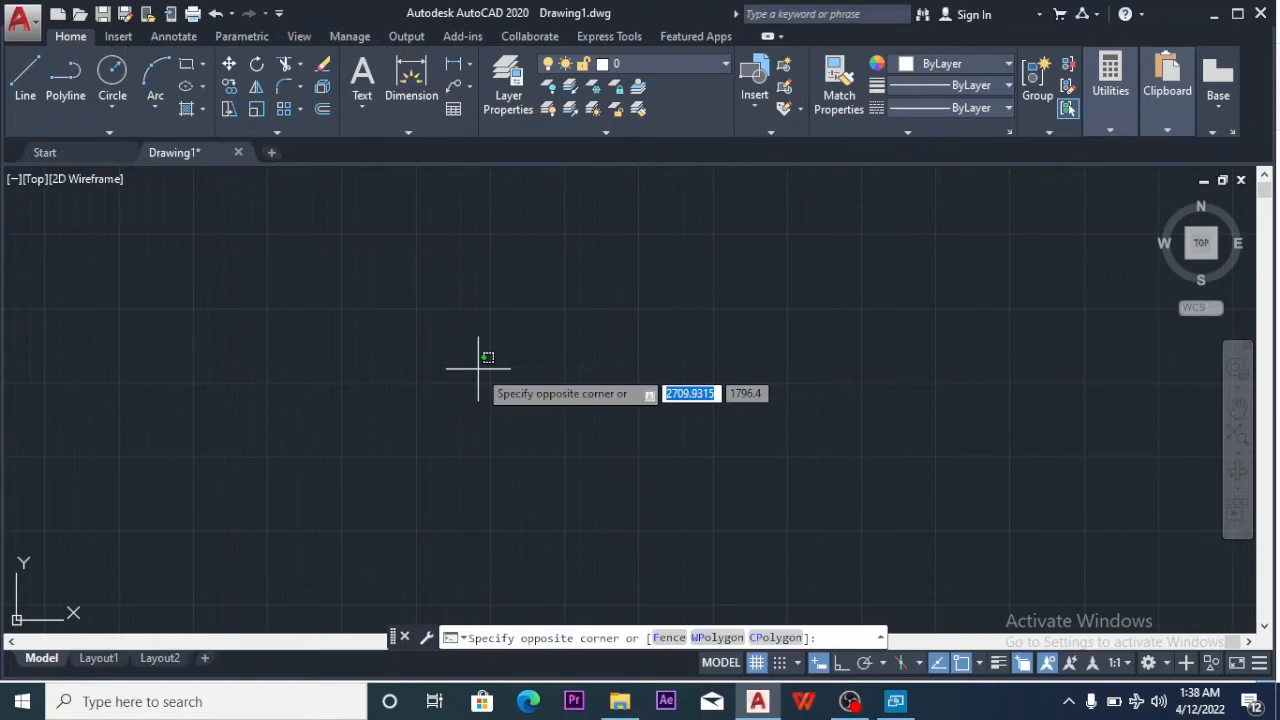
{"action": "key", "text": "Escape"}
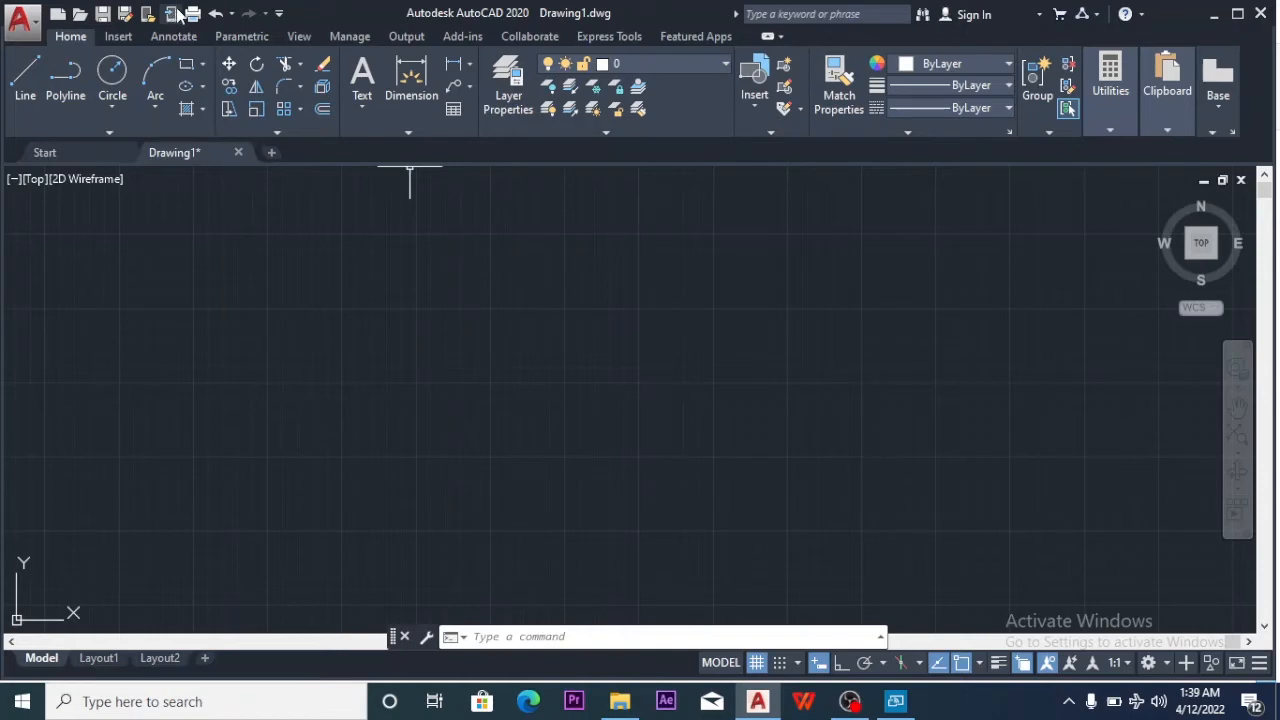
{"action": "left_click", "coordinate": [201, 66]}
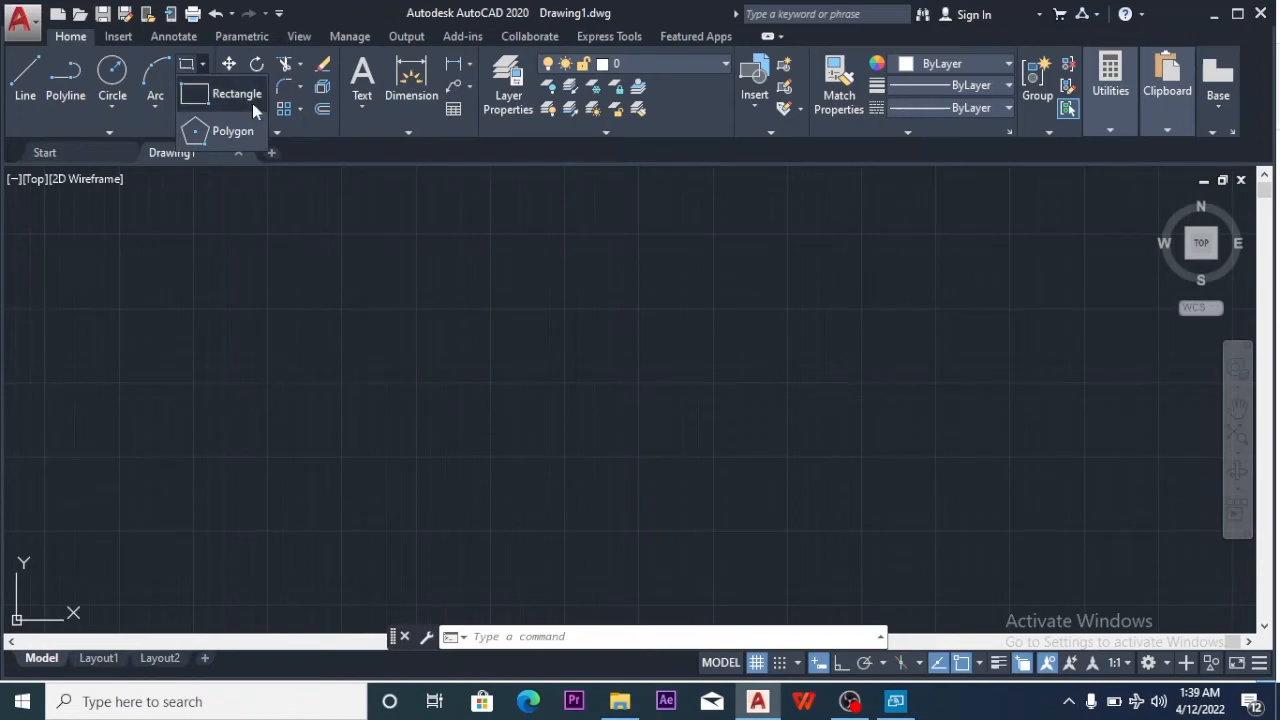
{"action": "left_click", "coordinate": [252, 103]}
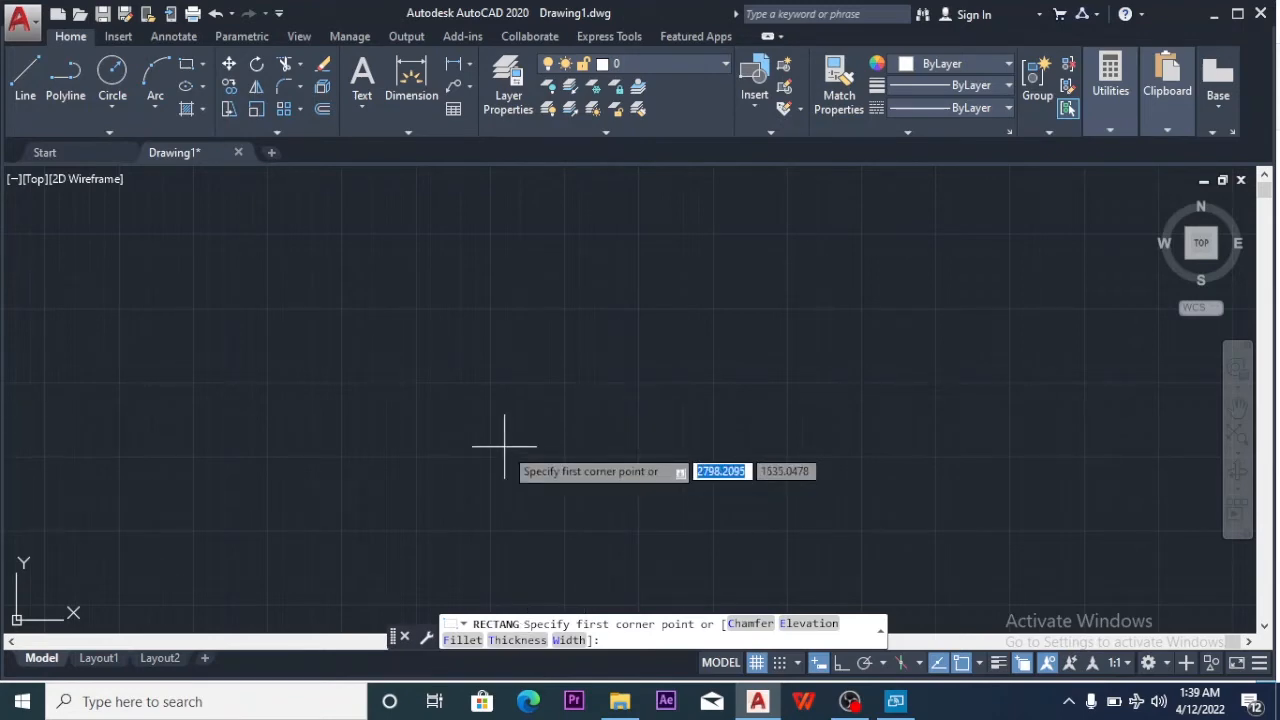
{"action": "key", "text": "Escape"}
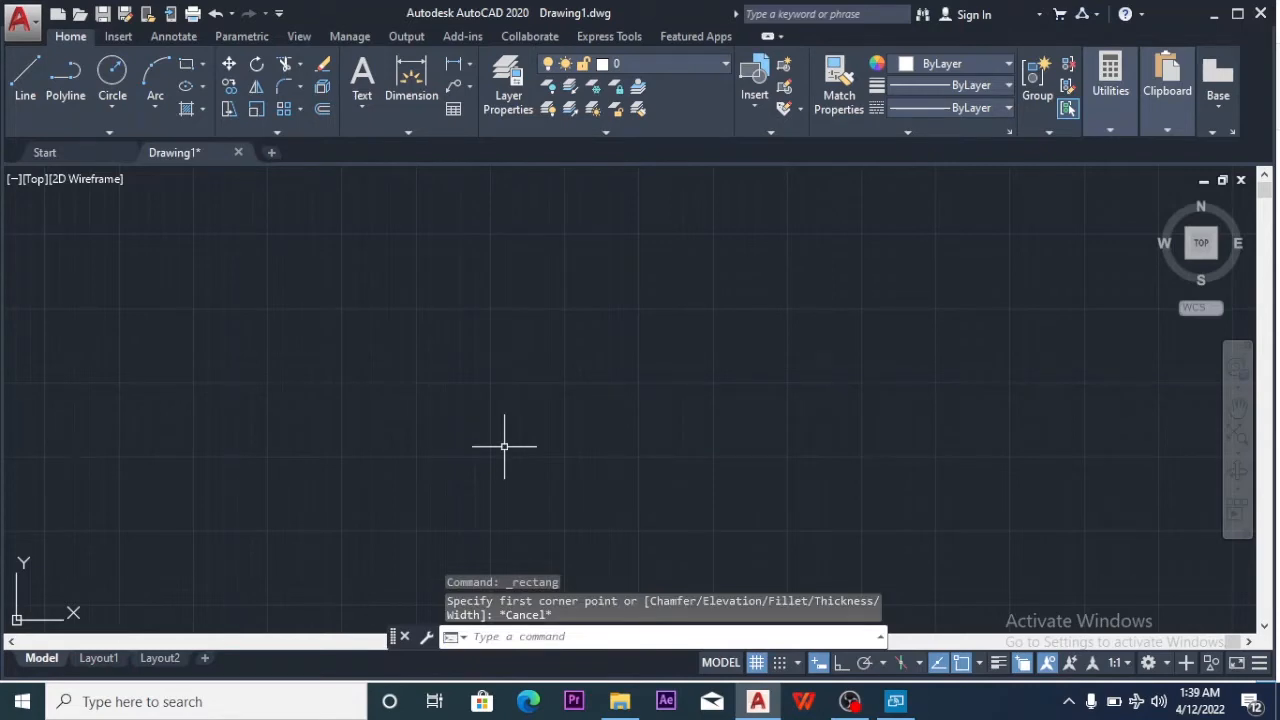
{"action": "type", "text": "REC"}
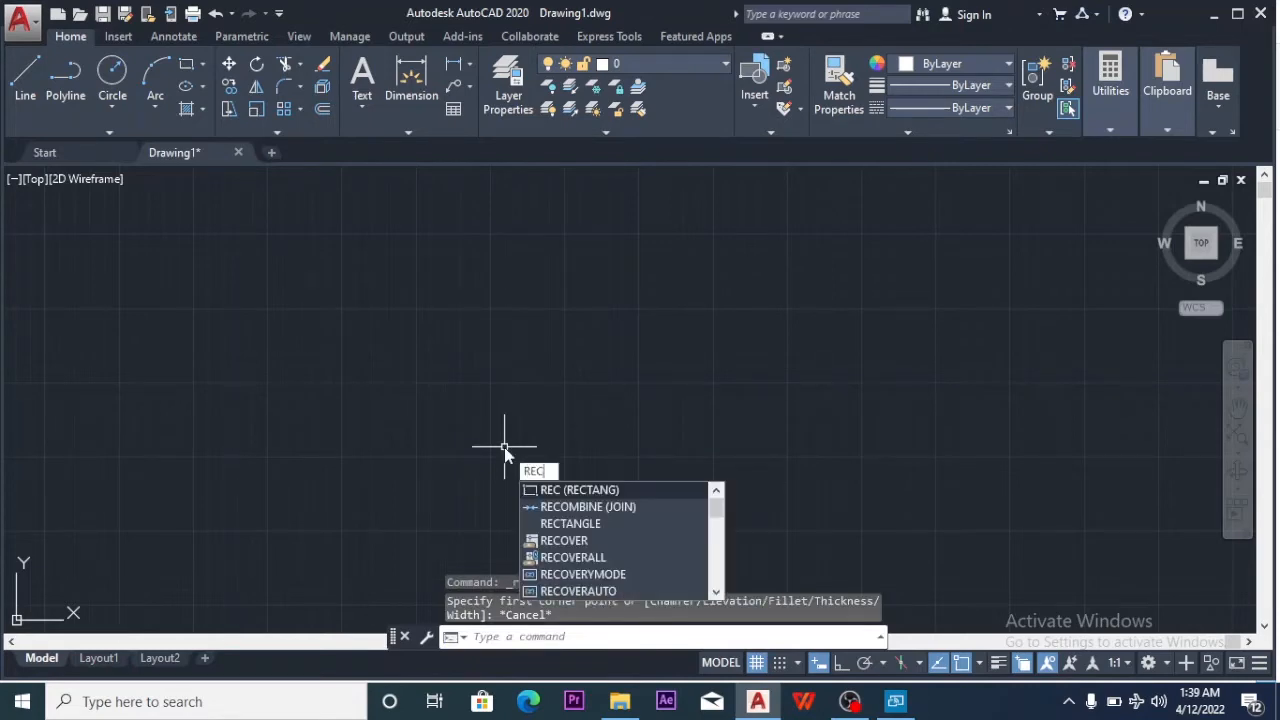
{"action": "key", "text": "Return"}
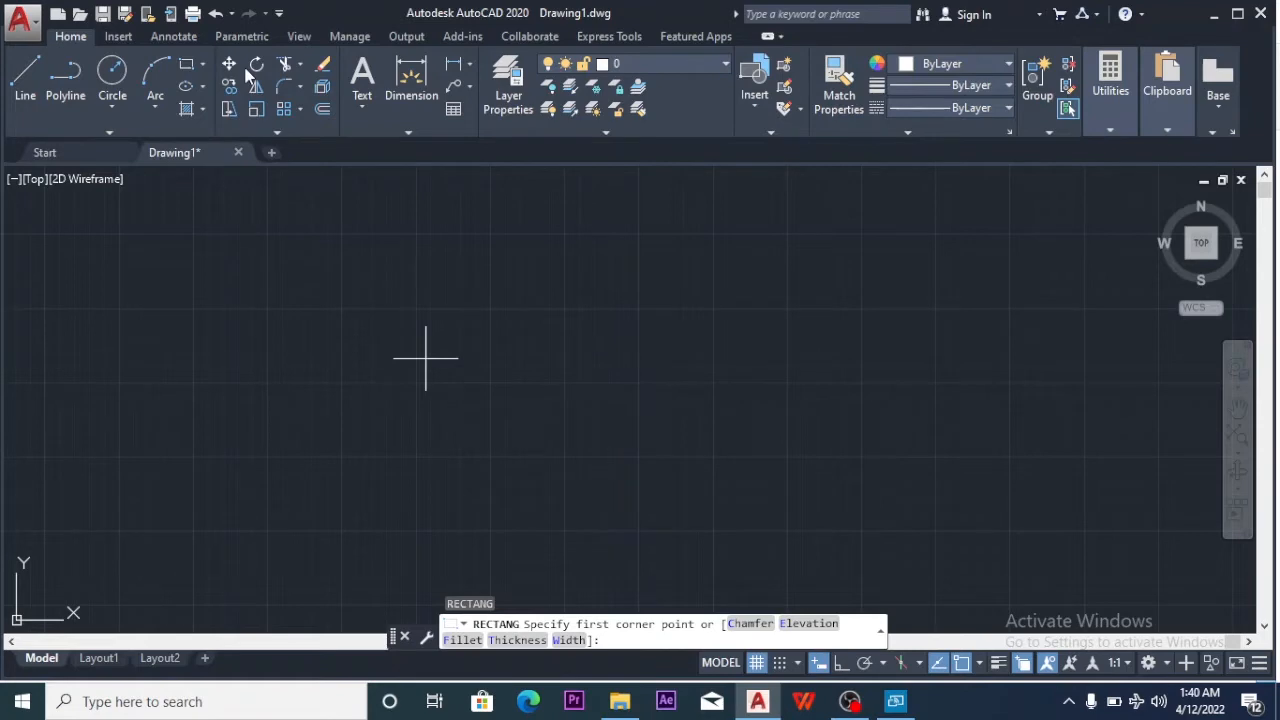
{"action": "key", "text": "Escape"}
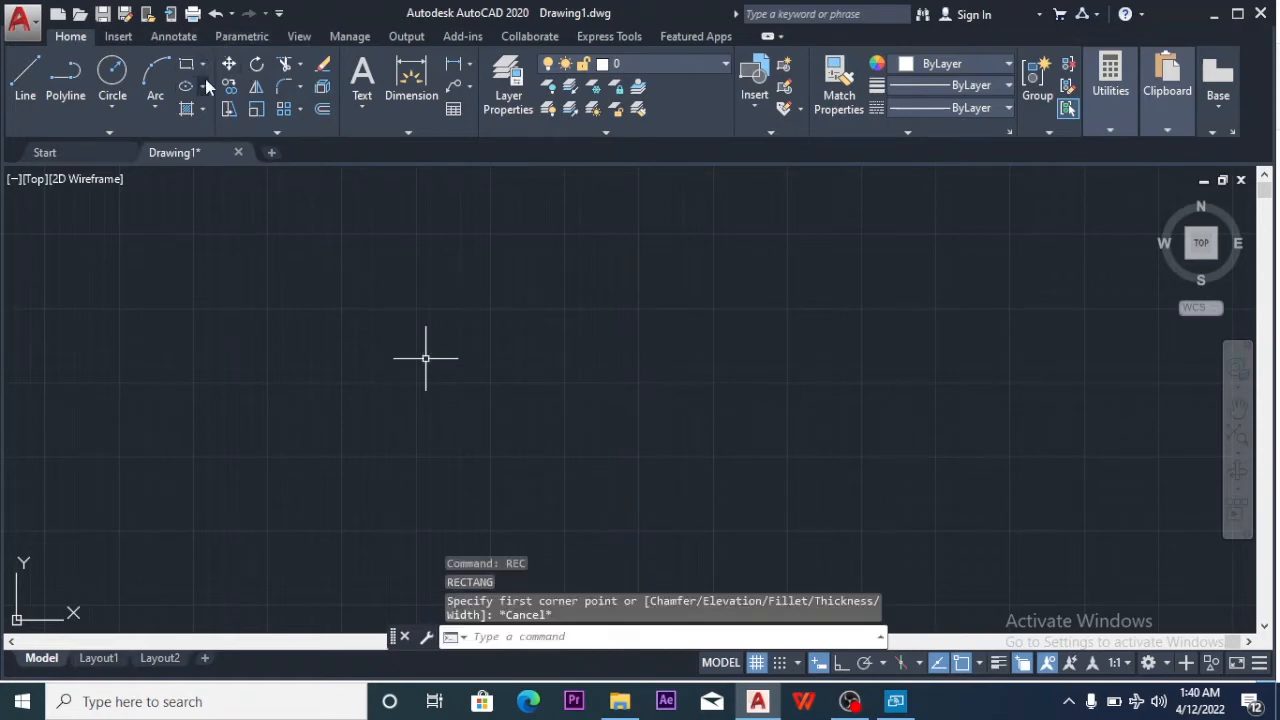
Start the Rectangle command and check that Dynamic Input is included in the status bar customization options
{"action": "left_click", "coordinate": [203, 65]}
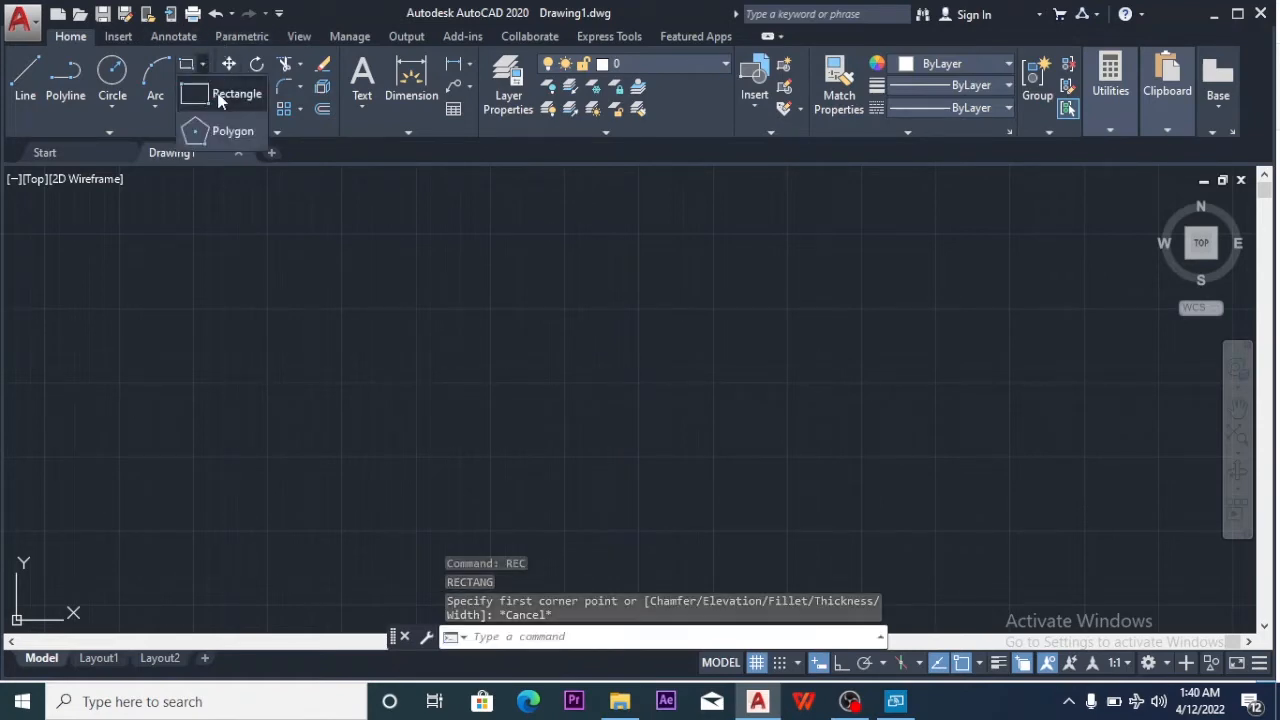
{"action": "left_click", "coordinate": [220, 100]}
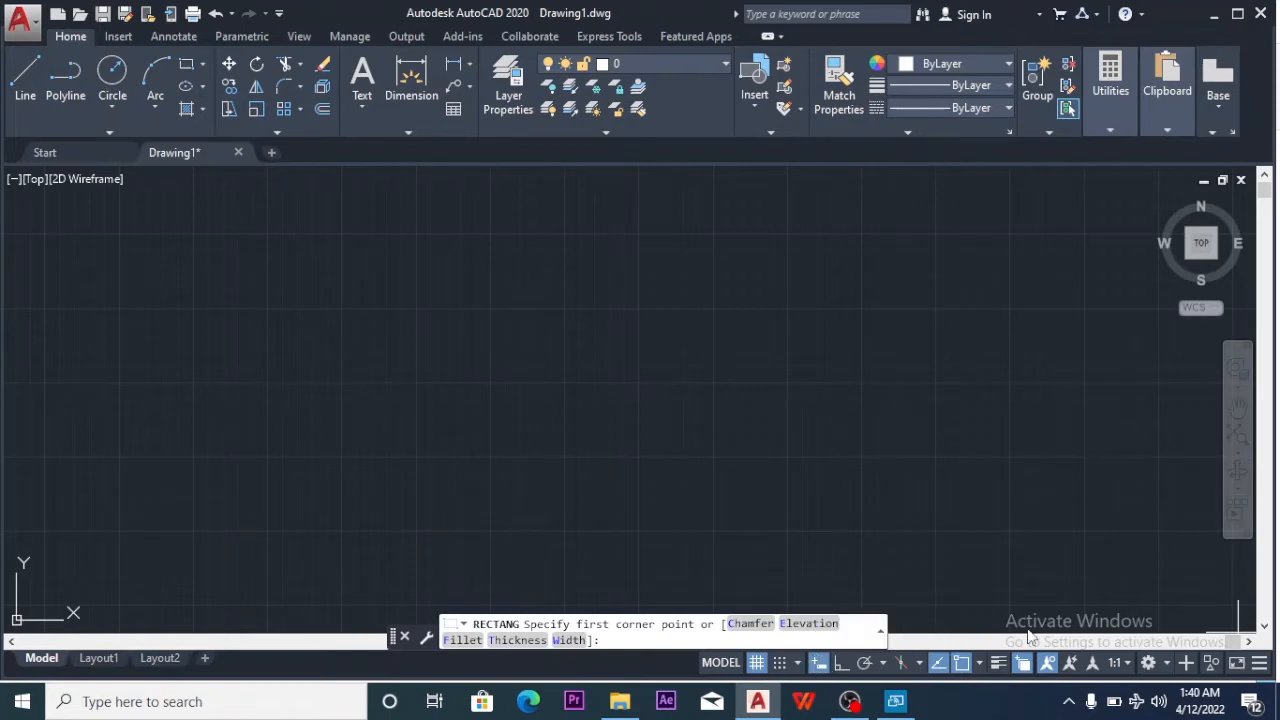
{"action": "left_click", "coordinate": [1258, 665]}
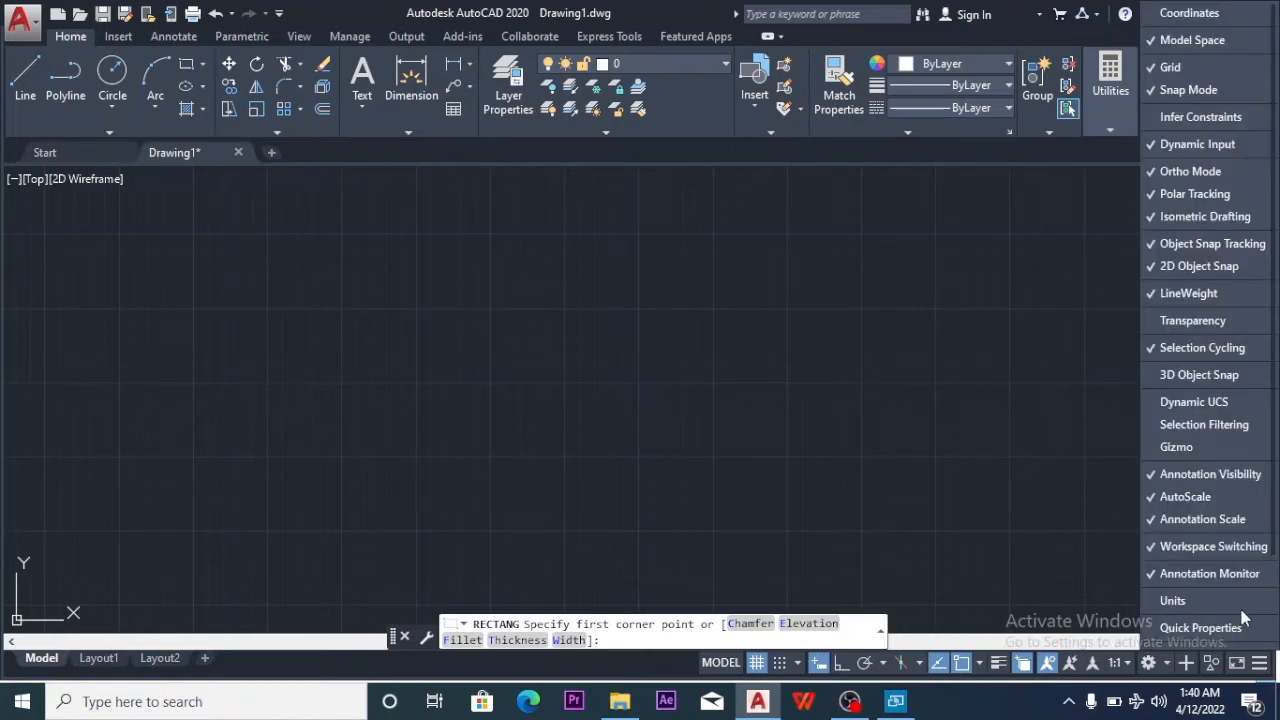
{"action": "left_click", "coordinate": [1153, 145]}
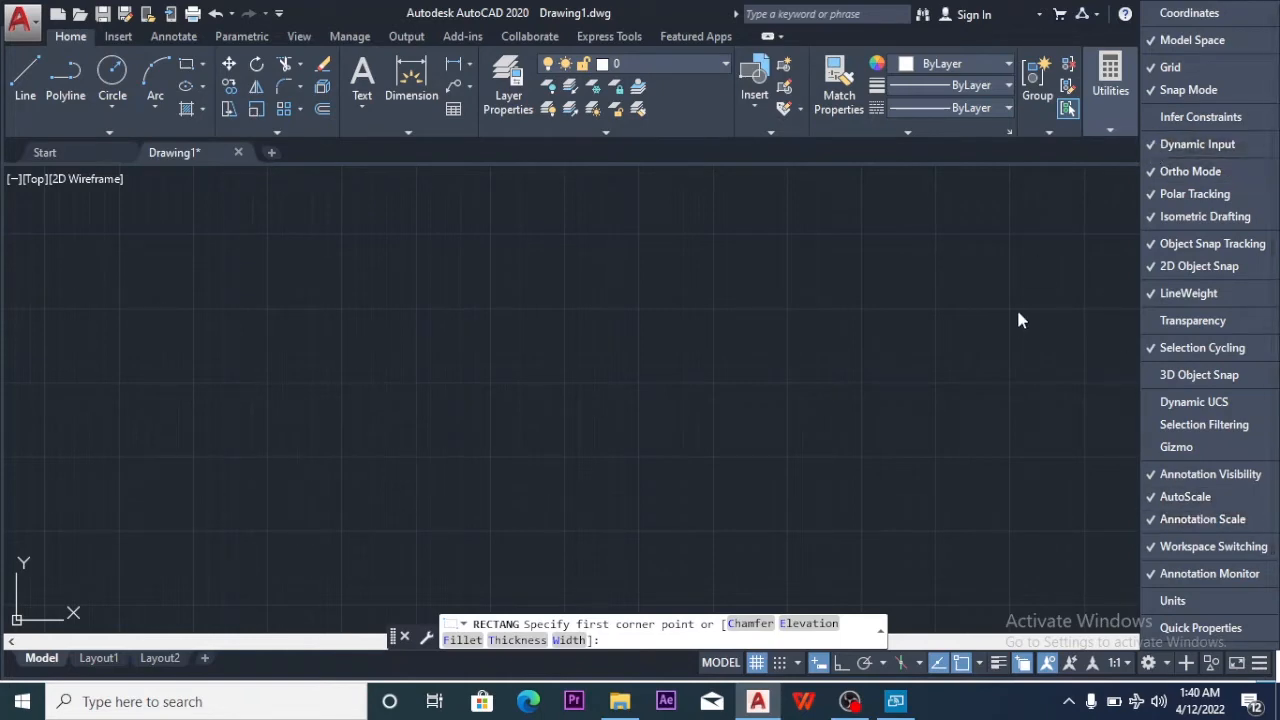
{"action": "left_click", "coordinate": [975, 485]}
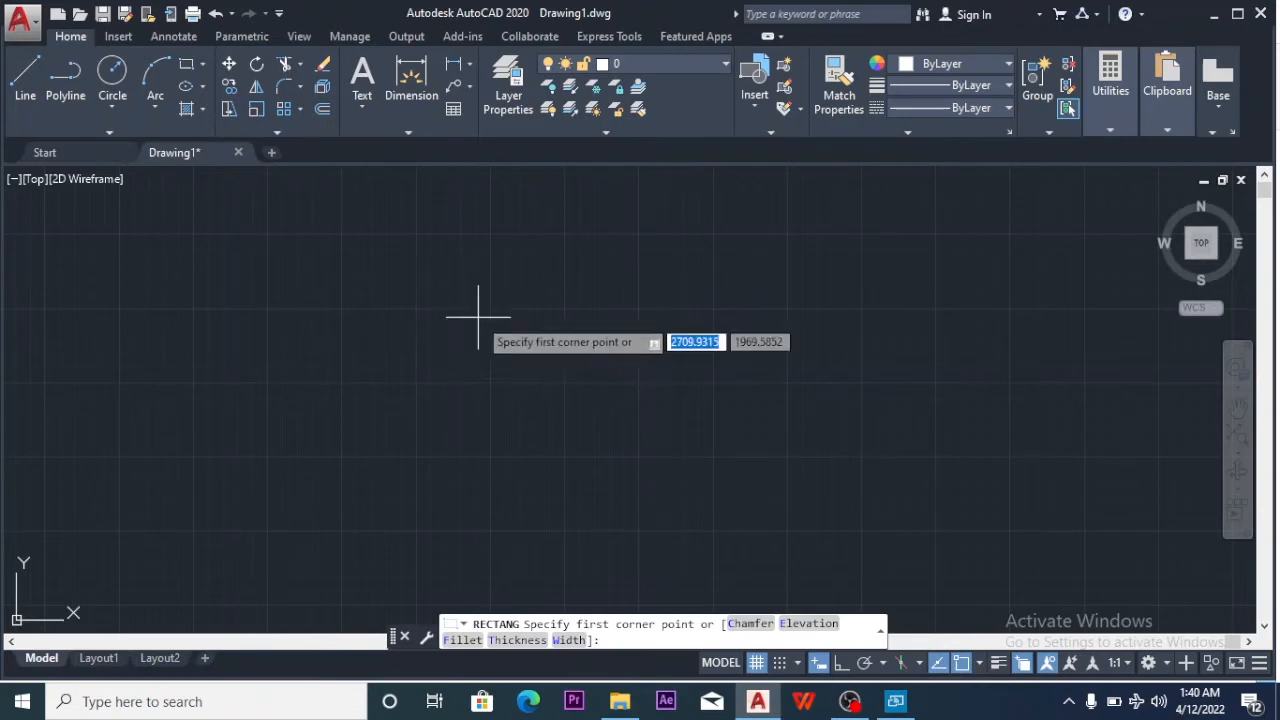
Draw a rectangle 1000 units wide and 800 units high from a freely picked first corner
{"action": "left_click", "coordinate": [456, 277]}
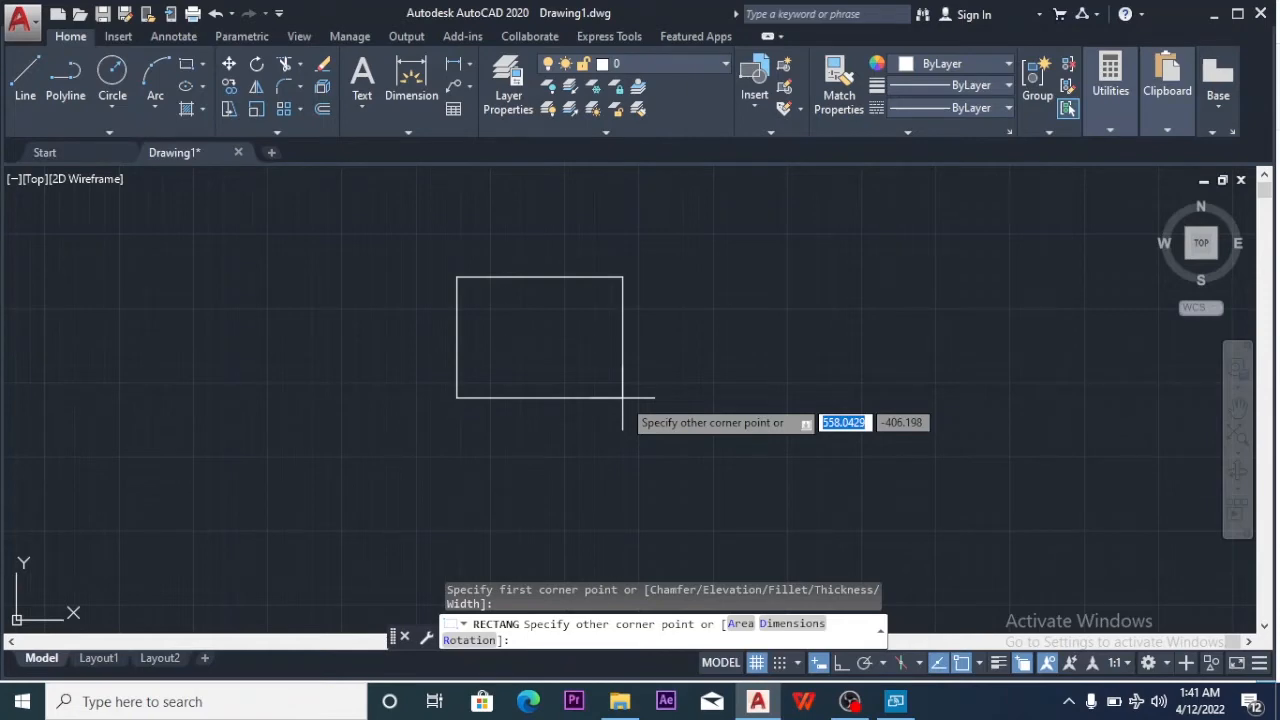
{"action": "type", "text": "1000"}
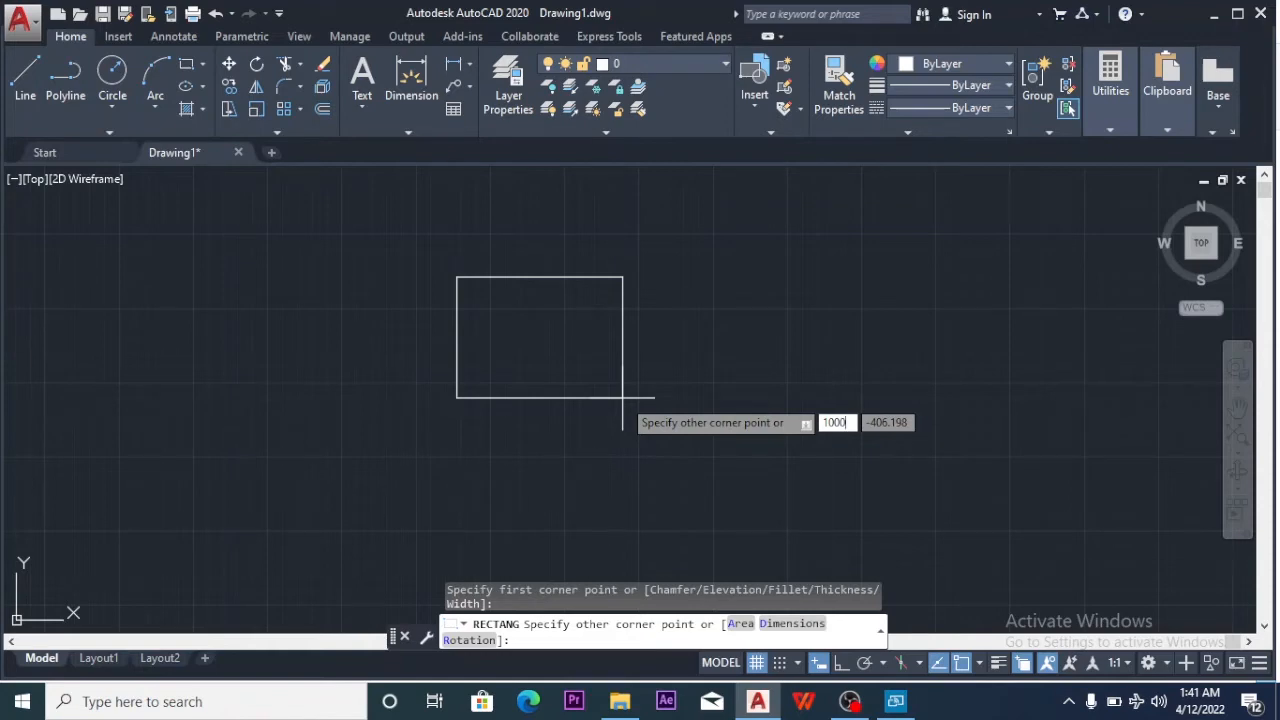
{"action": "key", "text": "Tab"}
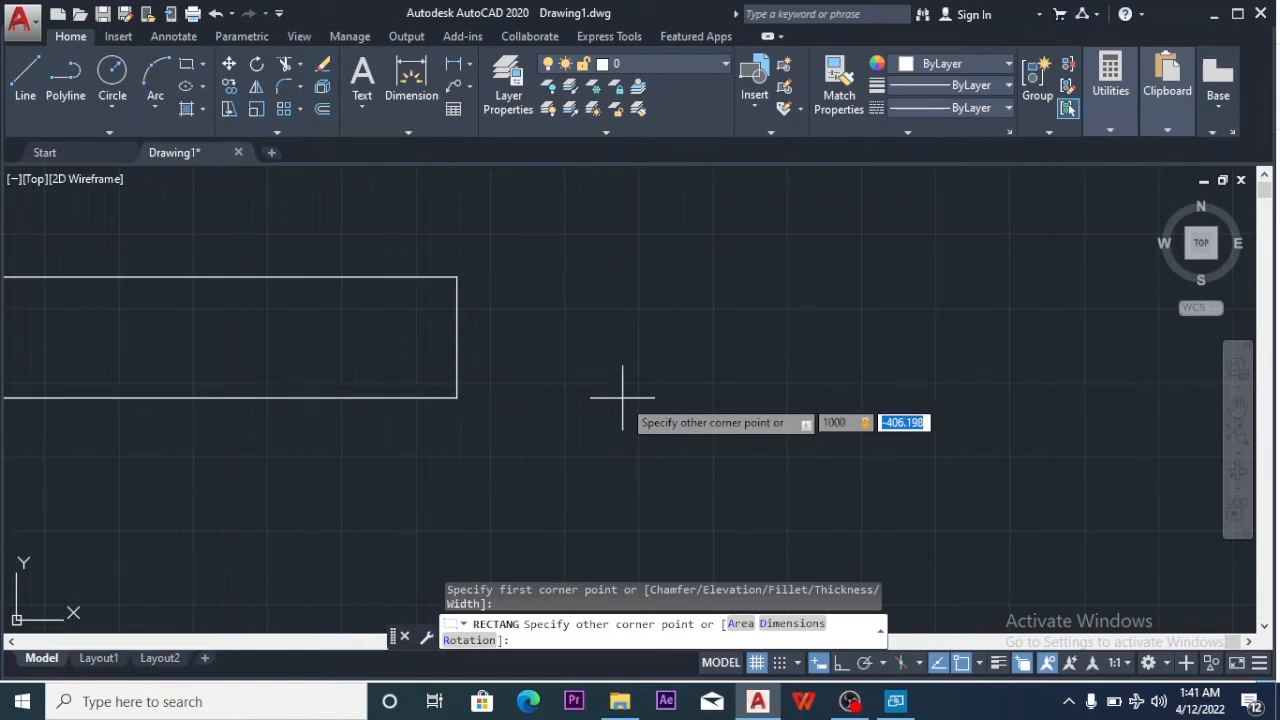
{"action": "type", "text": "800"}
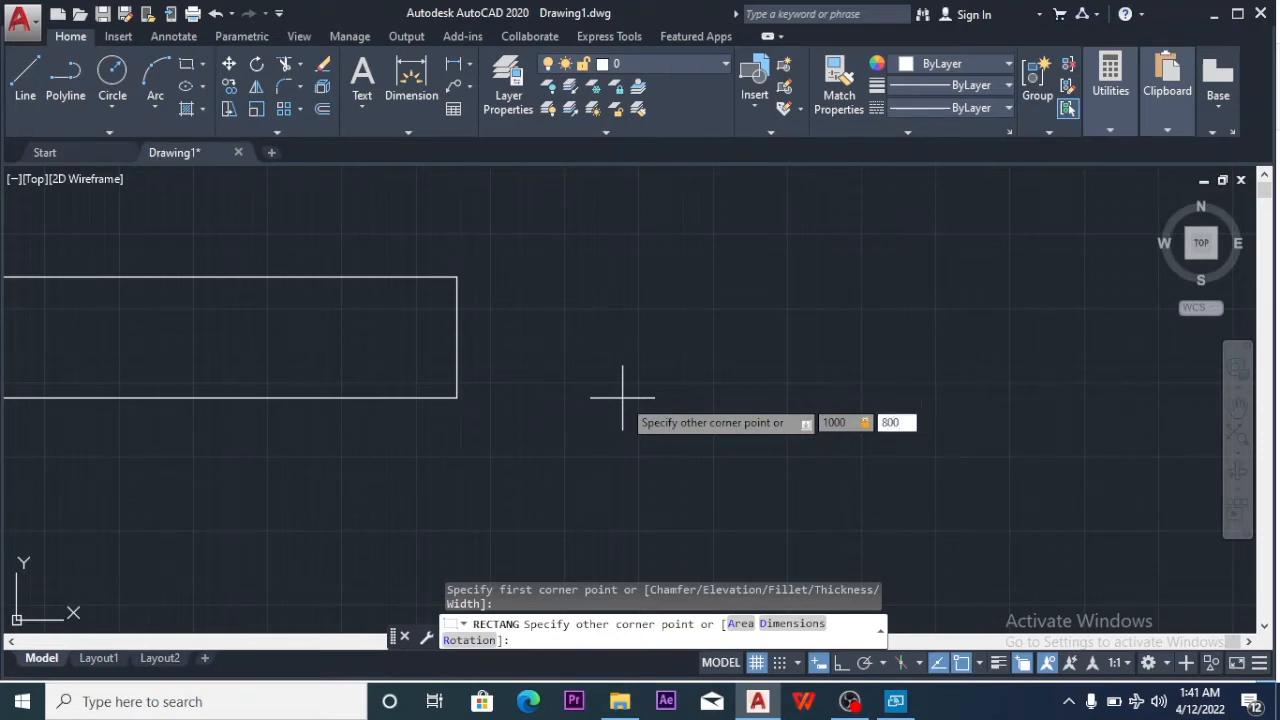
{"action": "key", "text": "Return"}
{"action": "scroll", "coordinate": [657, 383], "scroll_direction": "down", "scroll_amount": 5}
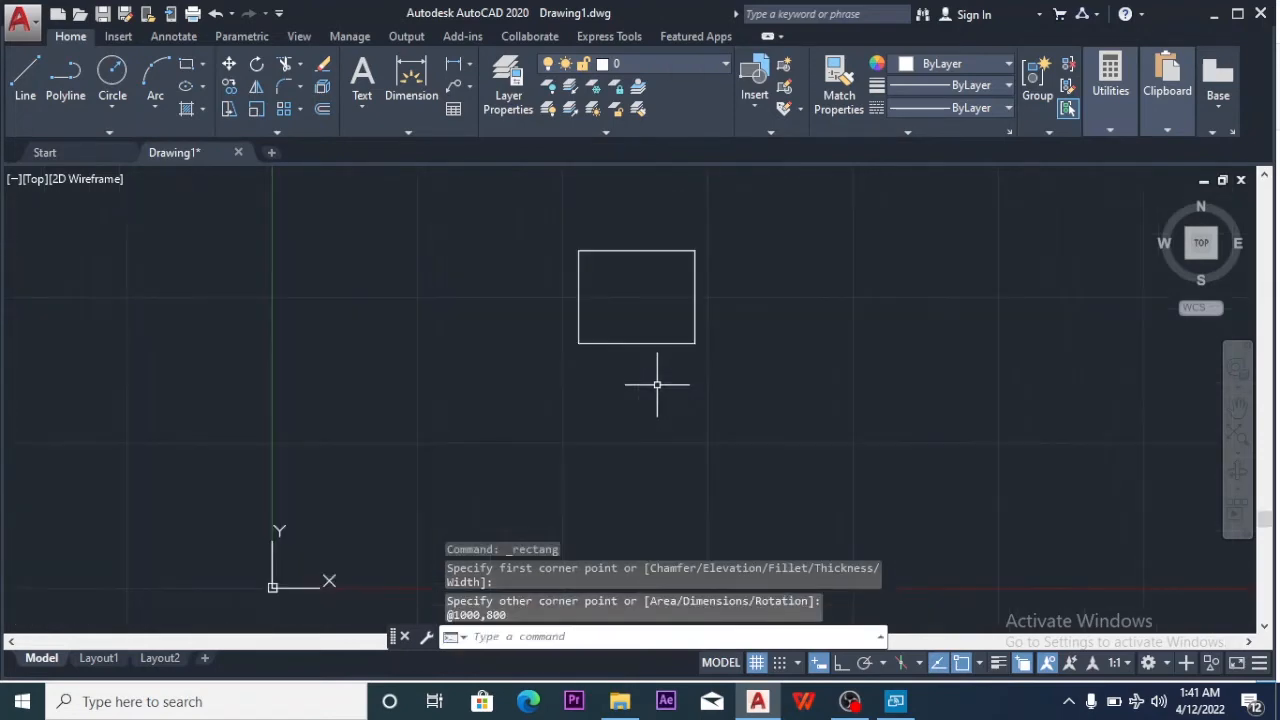
{"action": "scroll", "coordinate": [664, 236], "scroll_direction": "up", "scroll_amount": 2}
{"action": "scroll", "coordinate": [664, 236], "scroll_direction": "up", "scroll_amount": 3}
{"action": "scroll", "coordinate": [662, 234], "scroll_direction": "down", "scroll_amount": 1}
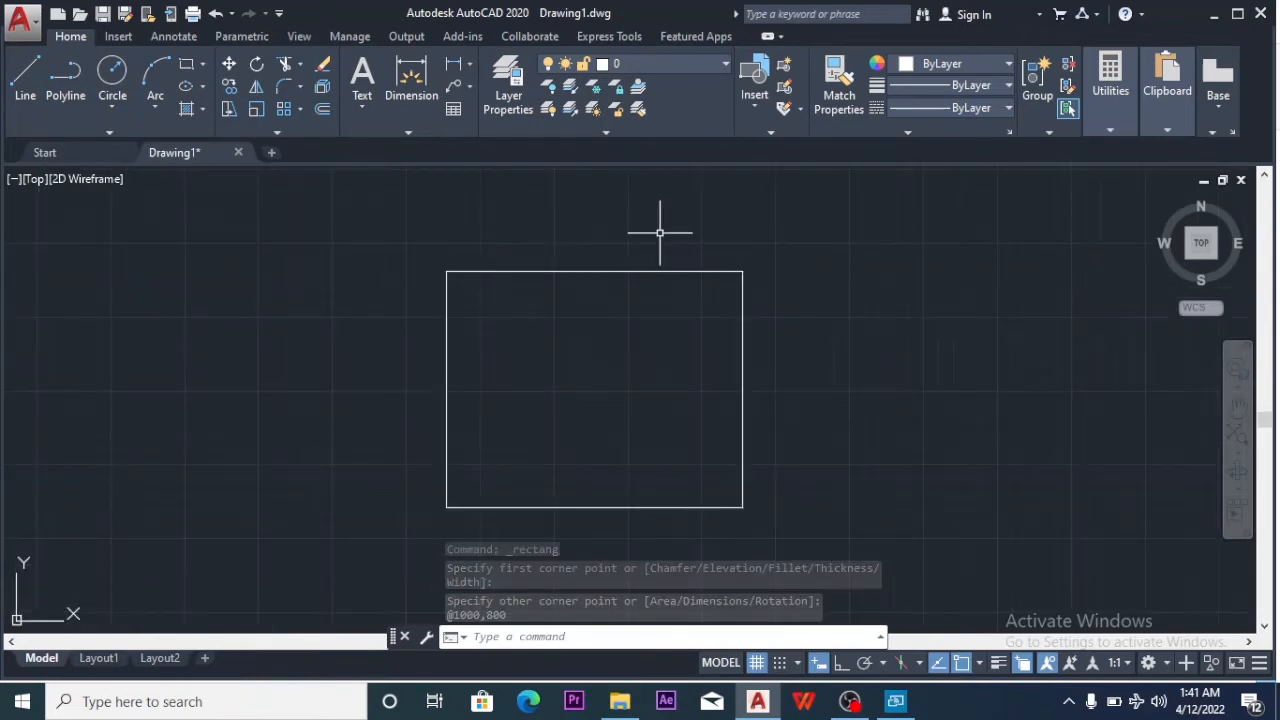
Measure the rectangle's side distances starting from its upper-left corner
{"action": "left_click", "coordinate": [1110, 131]}
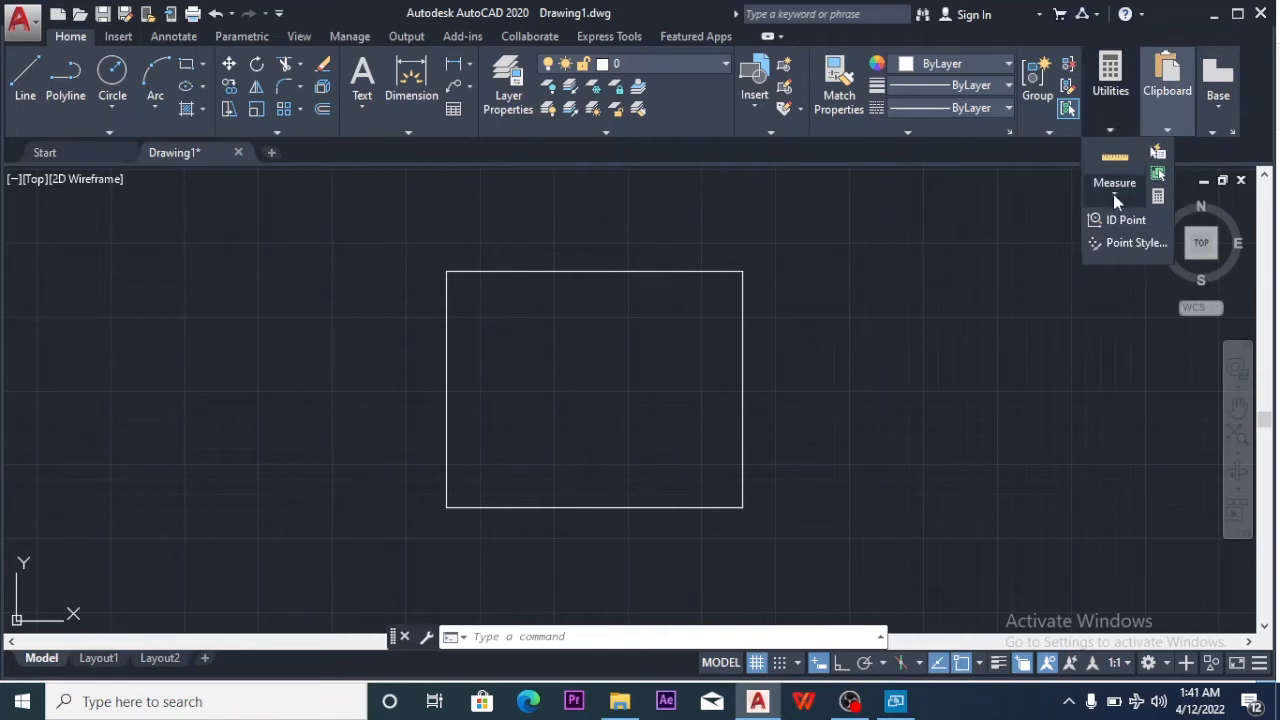
{"action": "left_click", "coordinate": [1113, 187]}
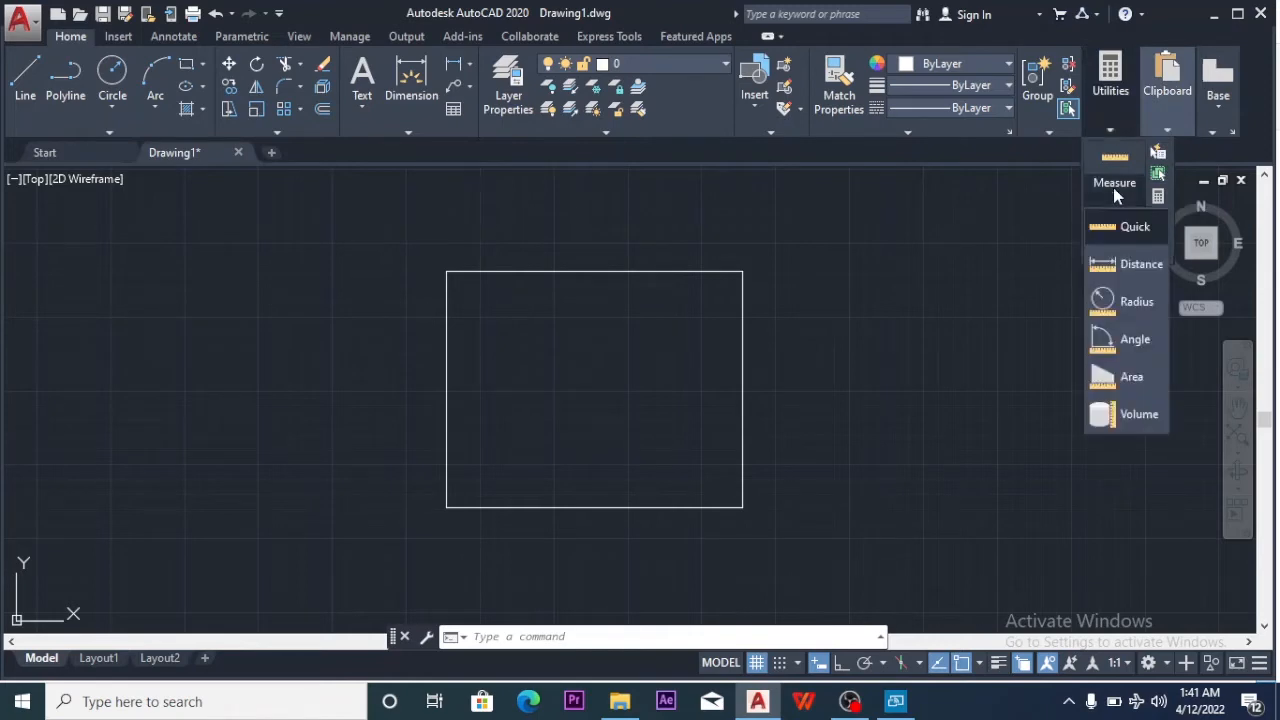
{"action": "left_click", "coordinate": [1136, 264]}
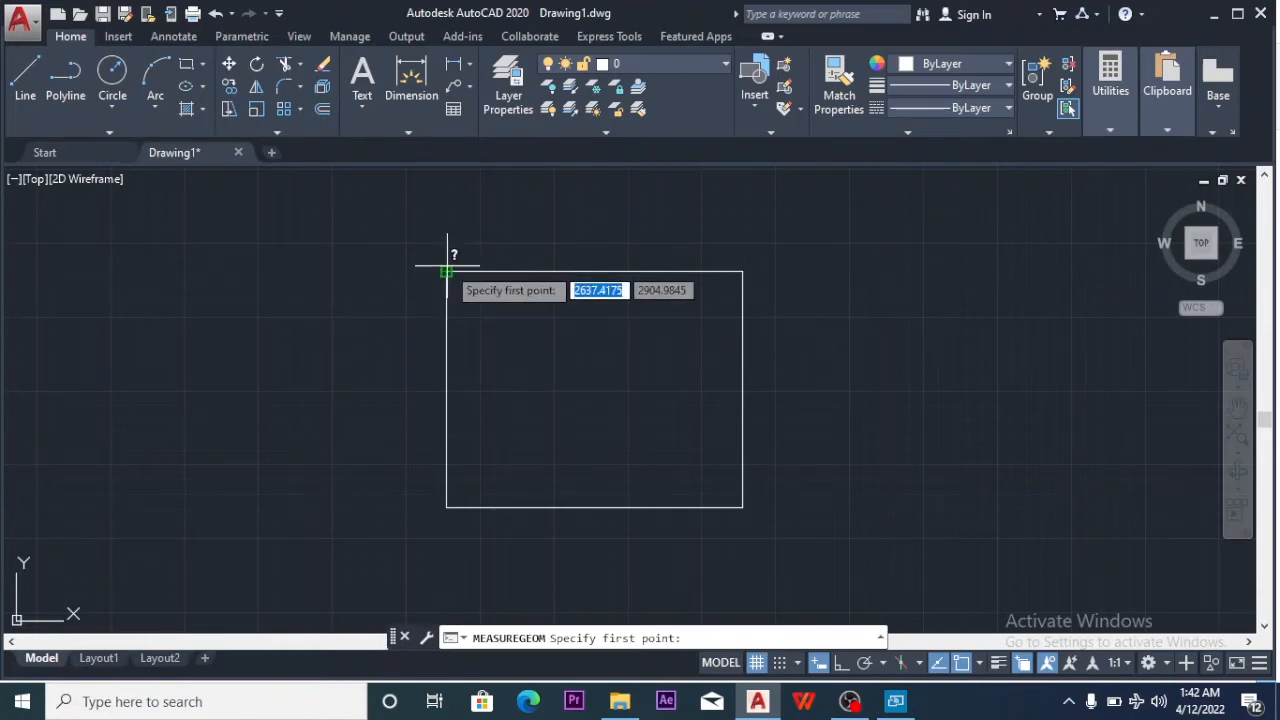
{"action": "left_click", "coordinate": [447, 272]}
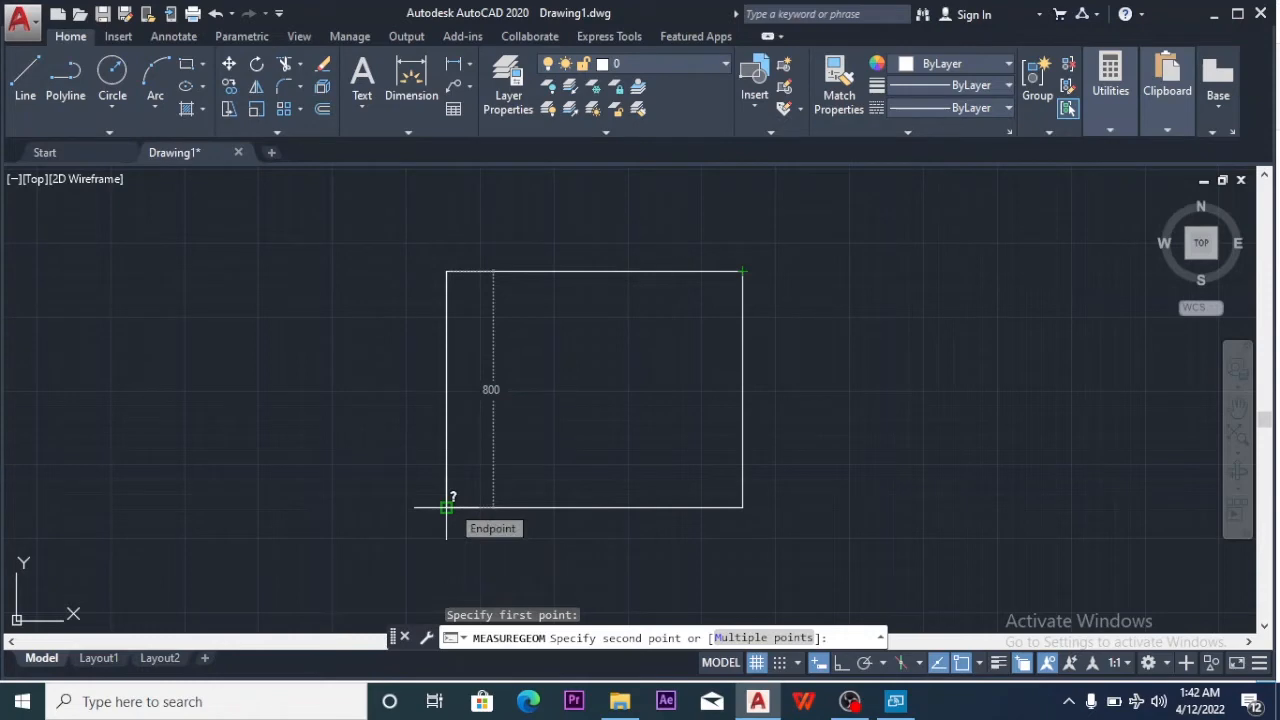
{"action": "key", "text": "Escape"}
{"action": "scroll", "coordinate": [551, 454], "scroll_direction": "down", "scroll_amount": 2}
{"action": "scroll", "coordinate": [551, 453], "scroll_direction": "down", "scroll_amount": 2}
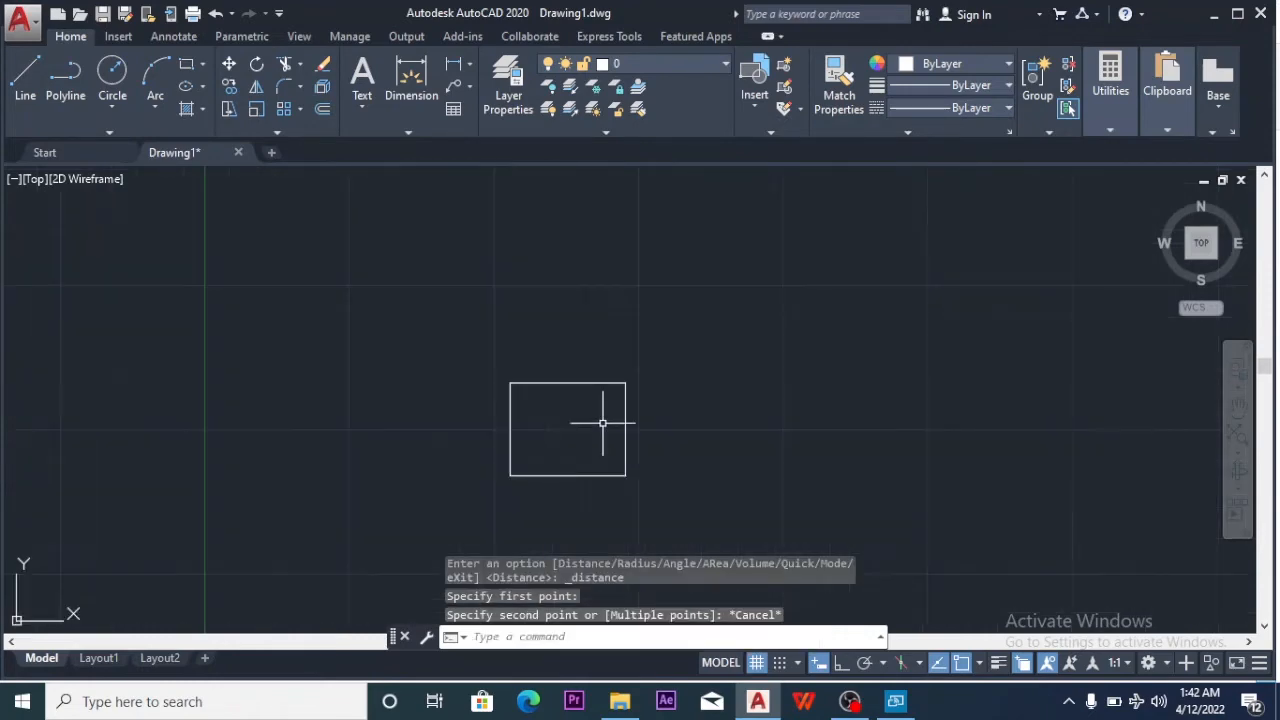
Select the whole rectangle with a selection window and delete it
{"action": "left_click", "coordinate": [635, 364]}
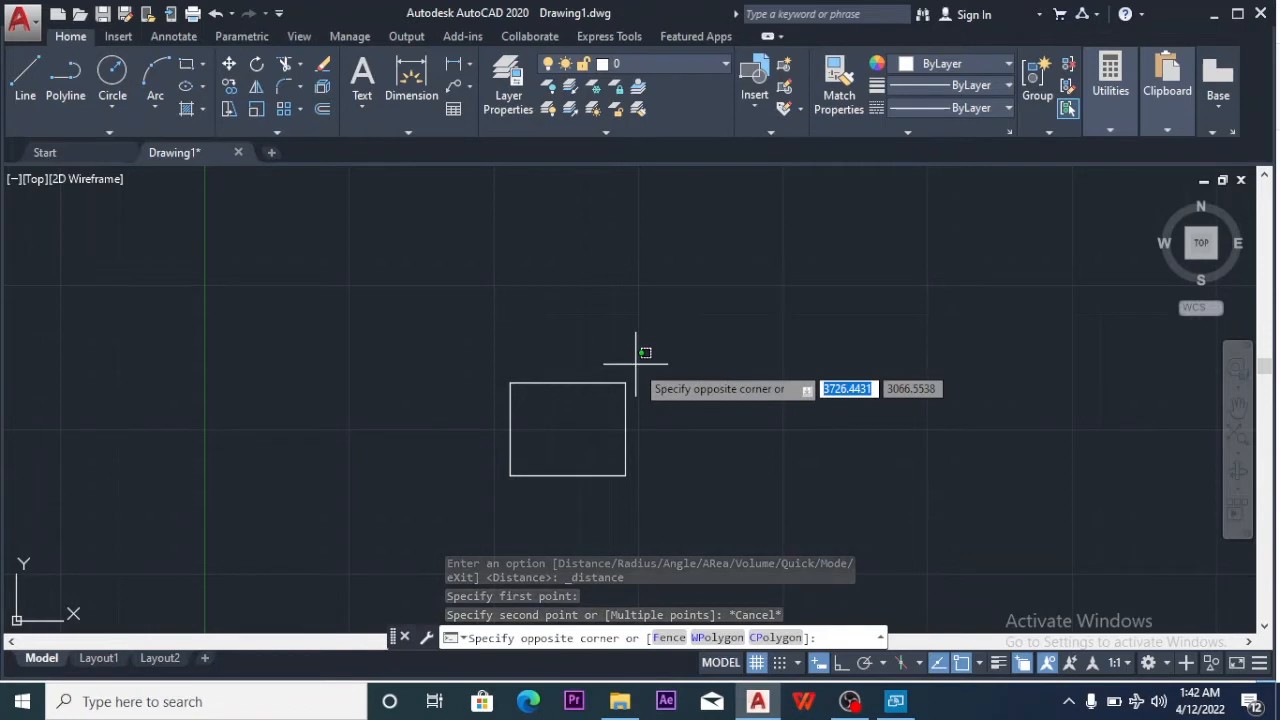
{"action": "left_click", "coordinate": [587, 414]}
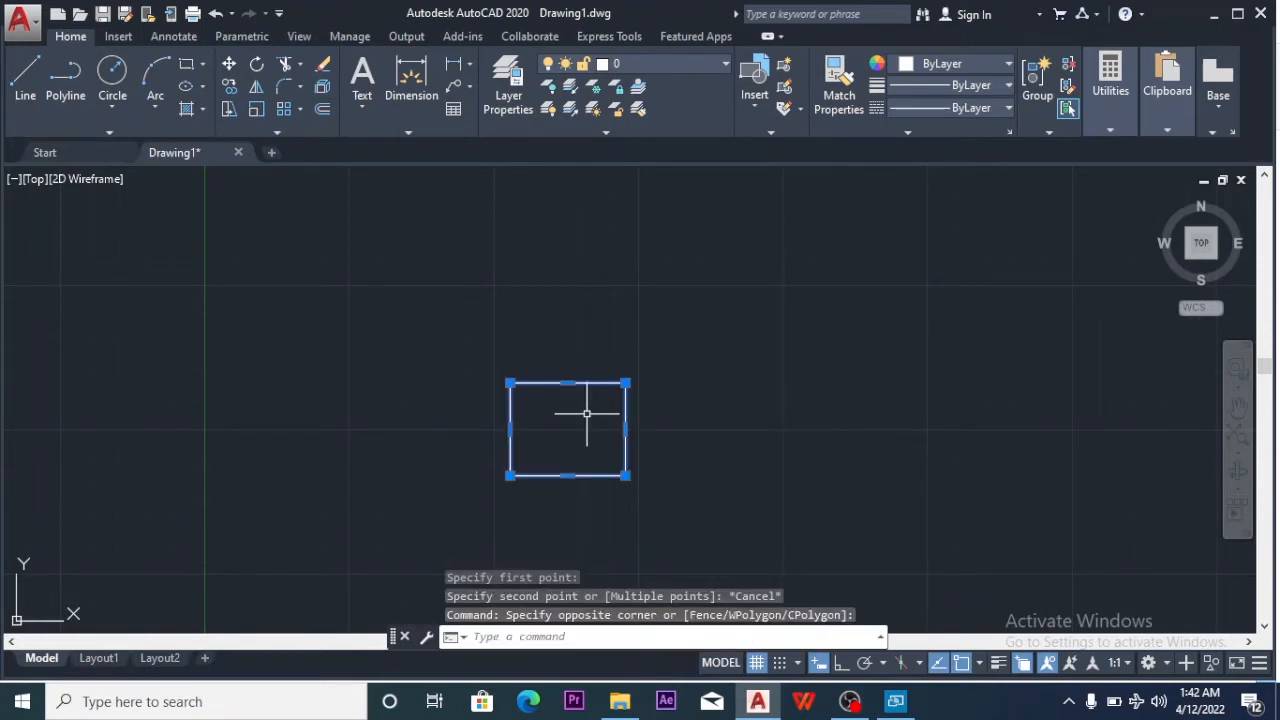
{"action": "key", "text": "Escape"}
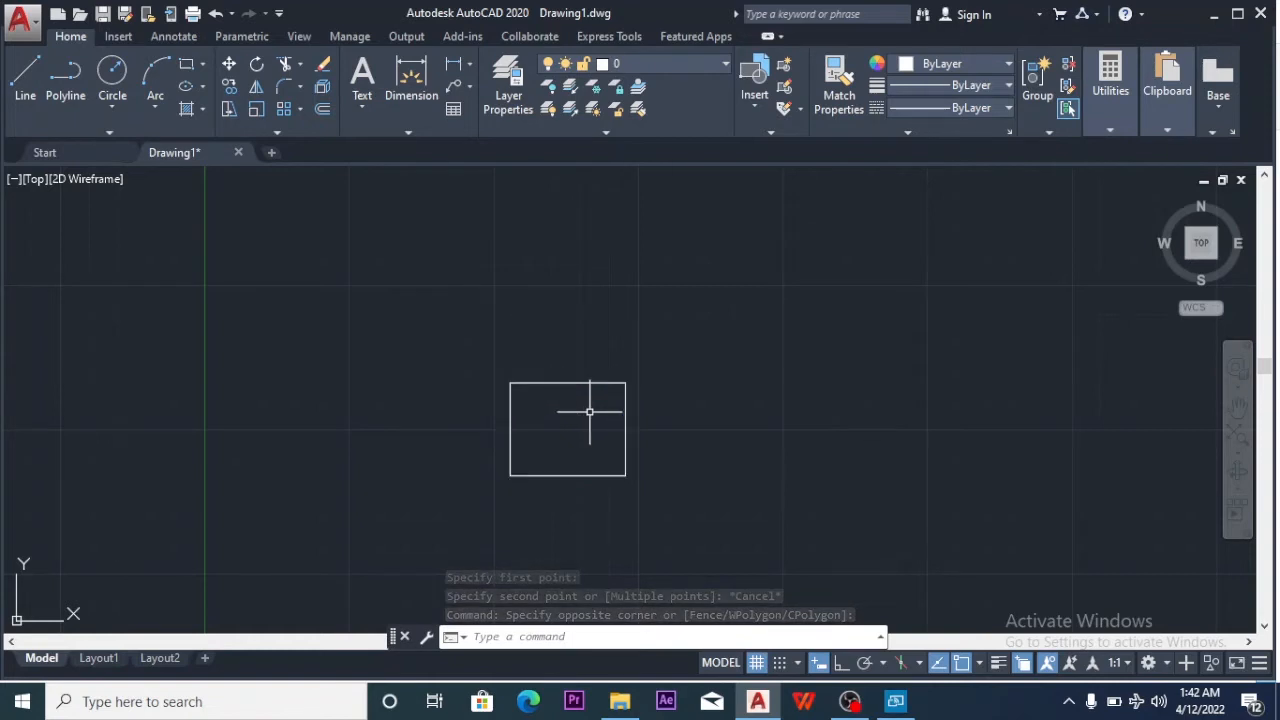
{"action": "left_click", "coordinate": [782, 317]}
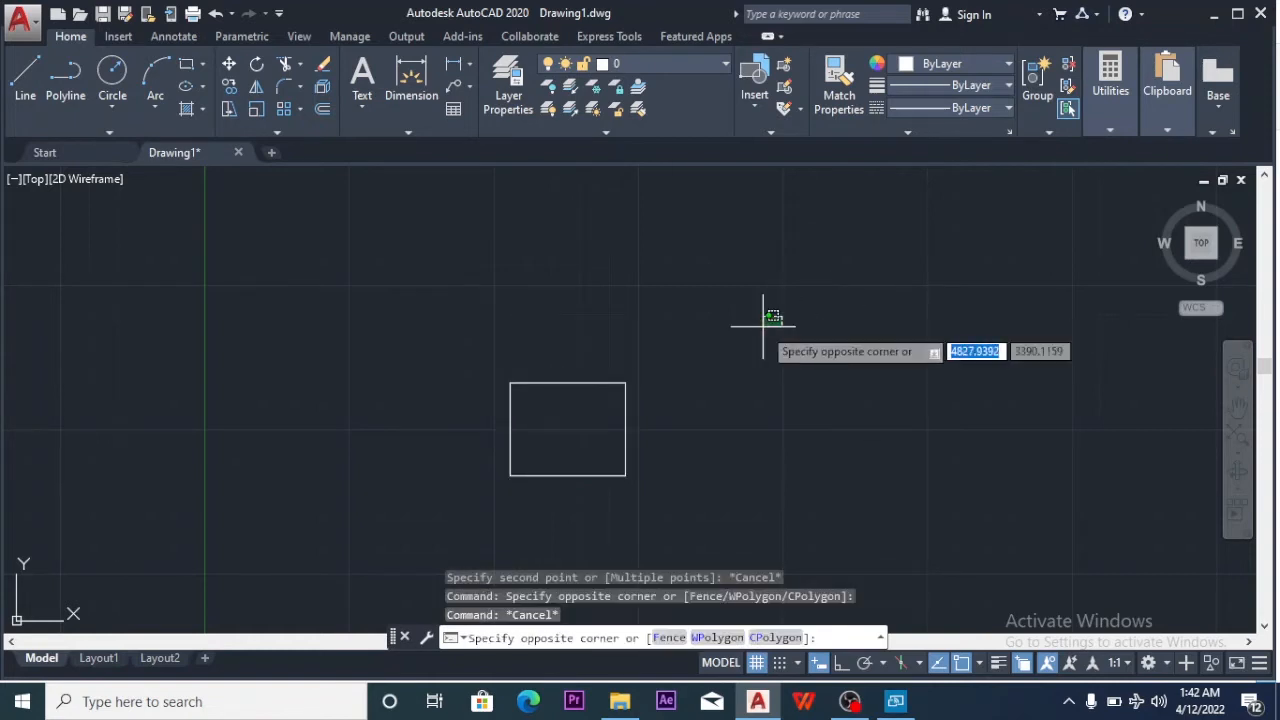
{"action": "left_click", "coordinate": [573, 453]}
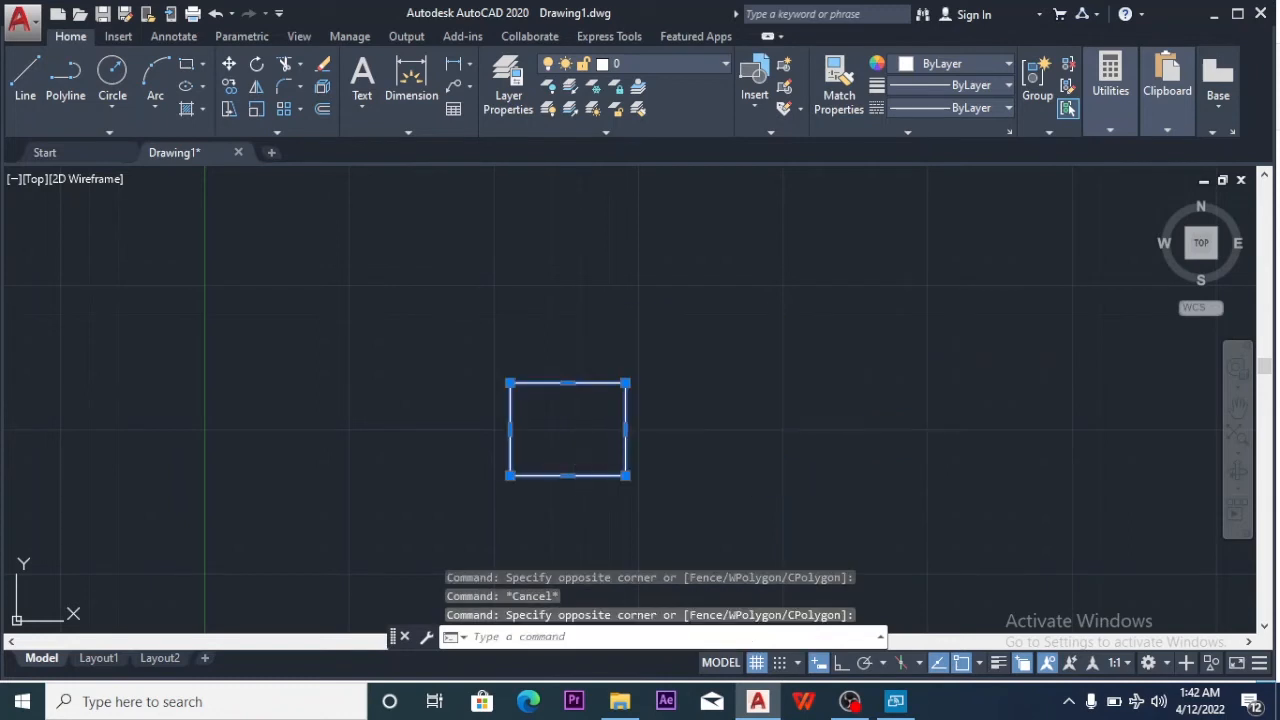
{"action": "key", "text": "Delete"}
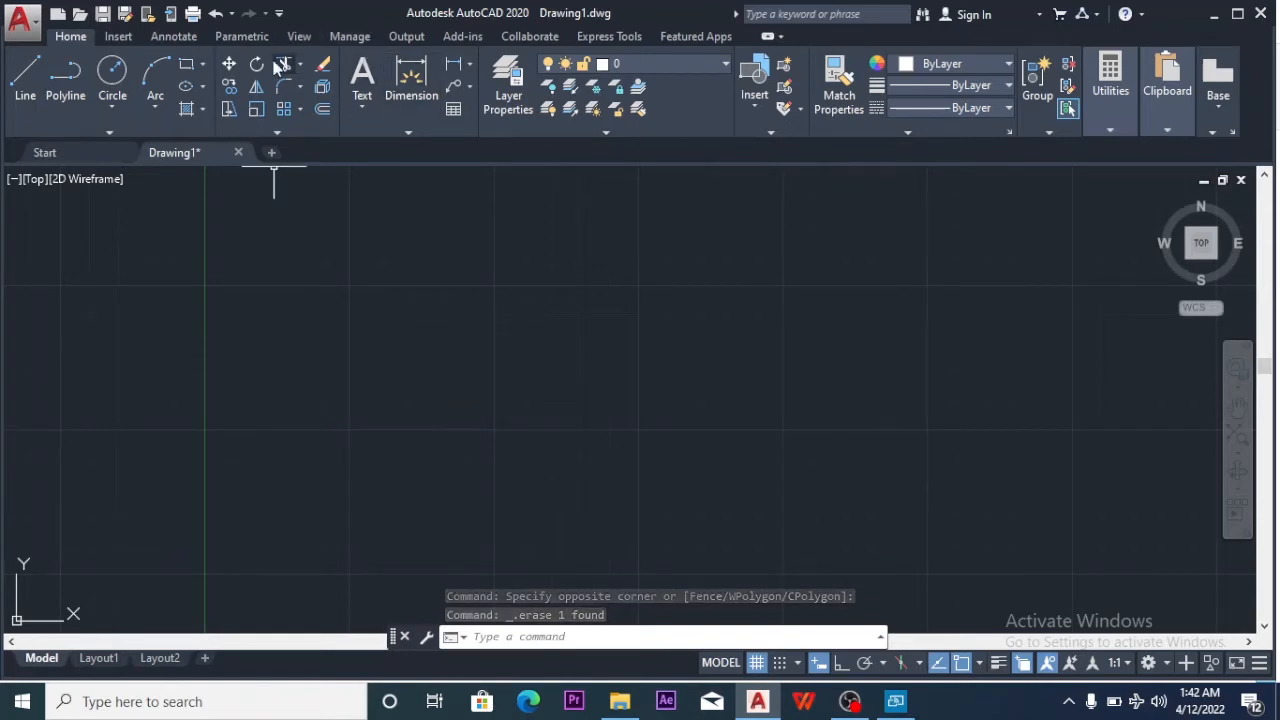
Draw a rectangle 1000 units wide and 800 units high from a freely picked first corner near the Y axis
{"action": "left_click", "coordinate": [188, 66]}
{"action": "left_click", "coordinate": [190, 68]}
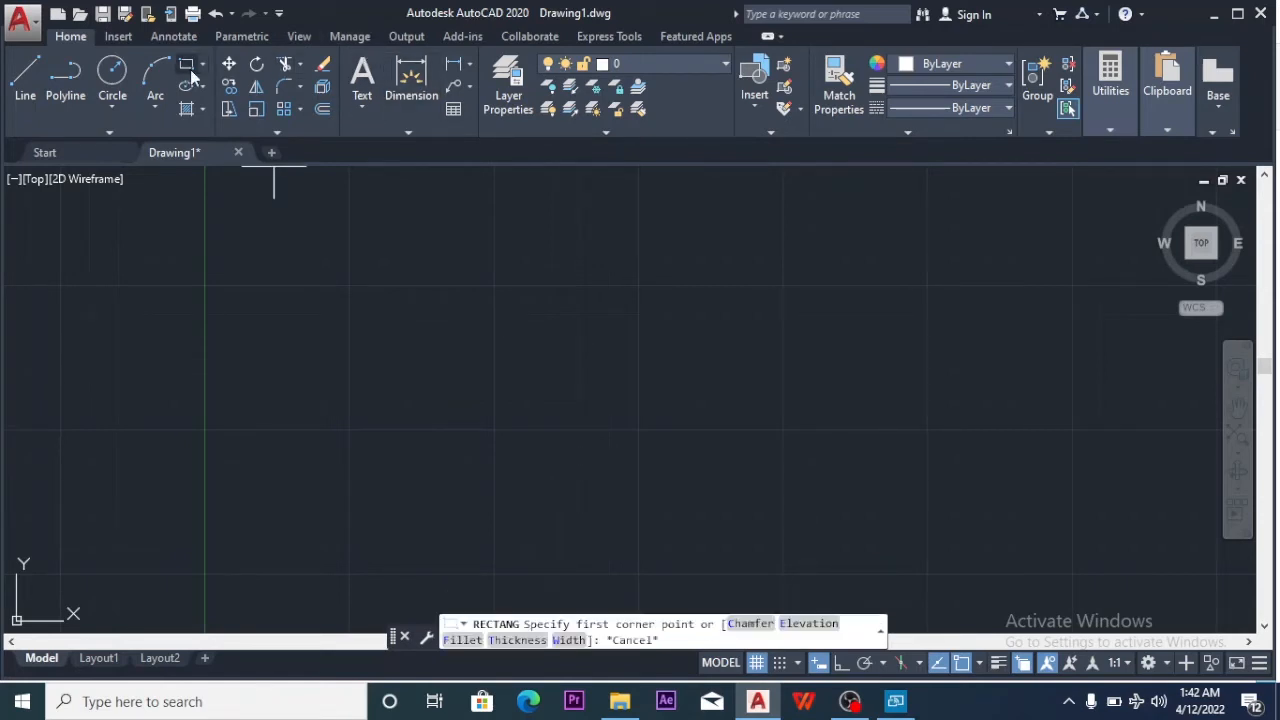
{"action": "left_click", "coordinate": [201, 65]}
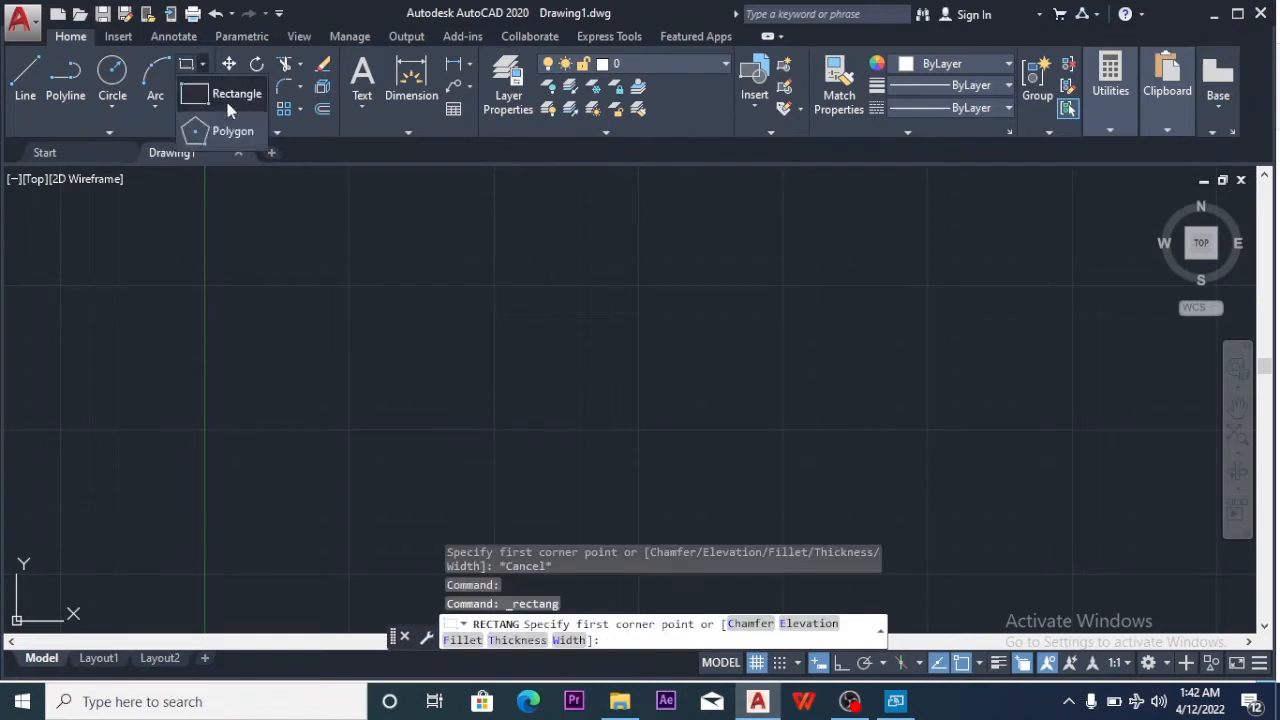
{"action": "left_click", "coordinate": [228, 100]}
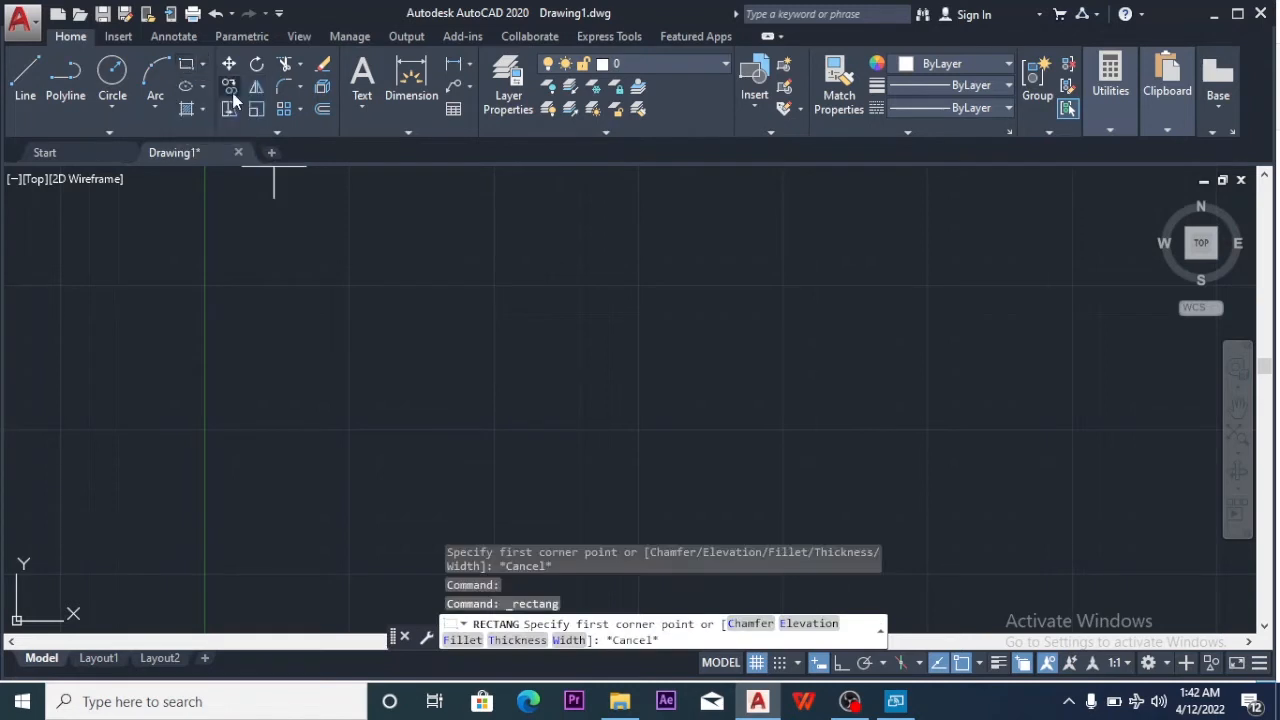
{"action": "left_click", "coordinate": [323, 258]}
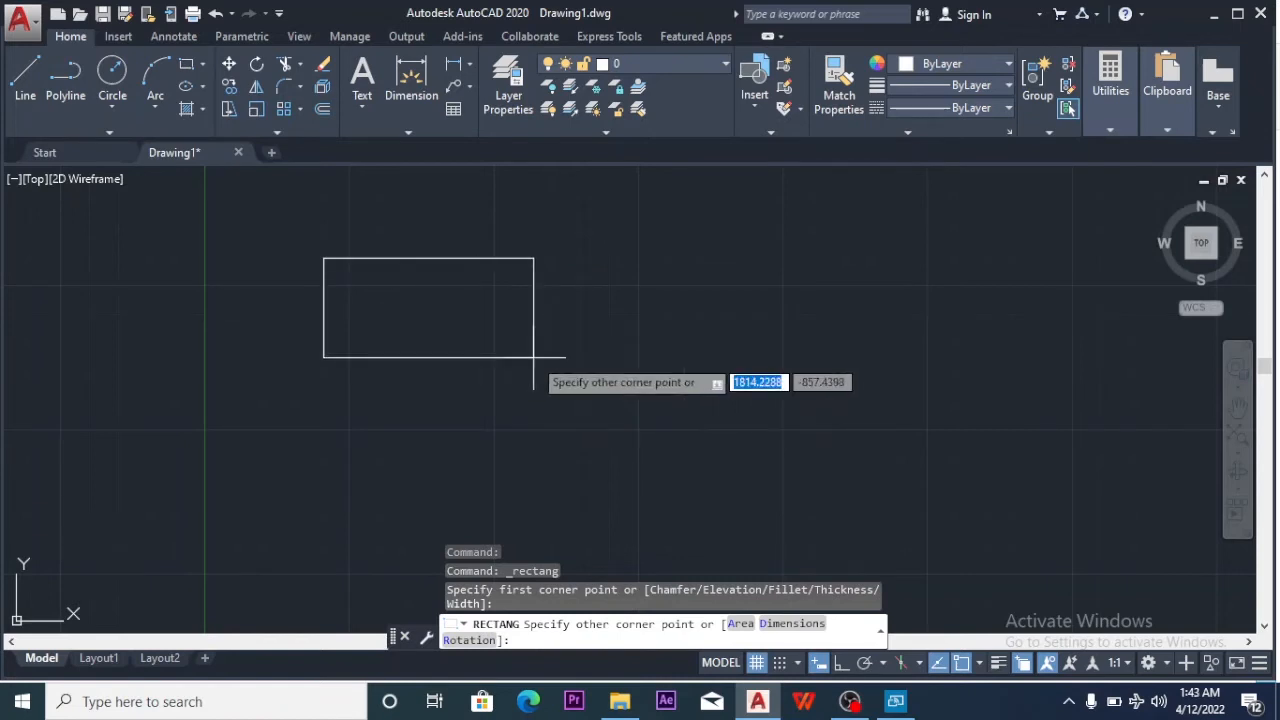
{"action": "type", "text": "1000"}
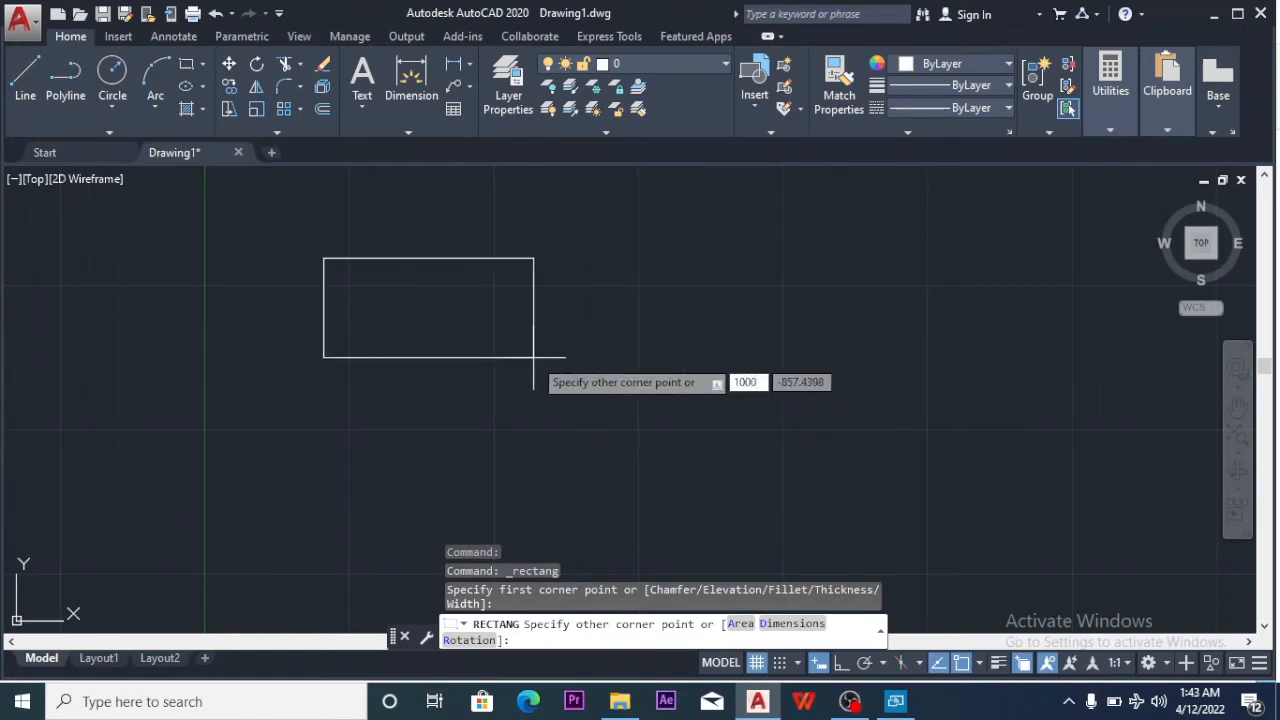
{"action": "key", "text": "Tab"}
{"action": "type", "text": "800"}
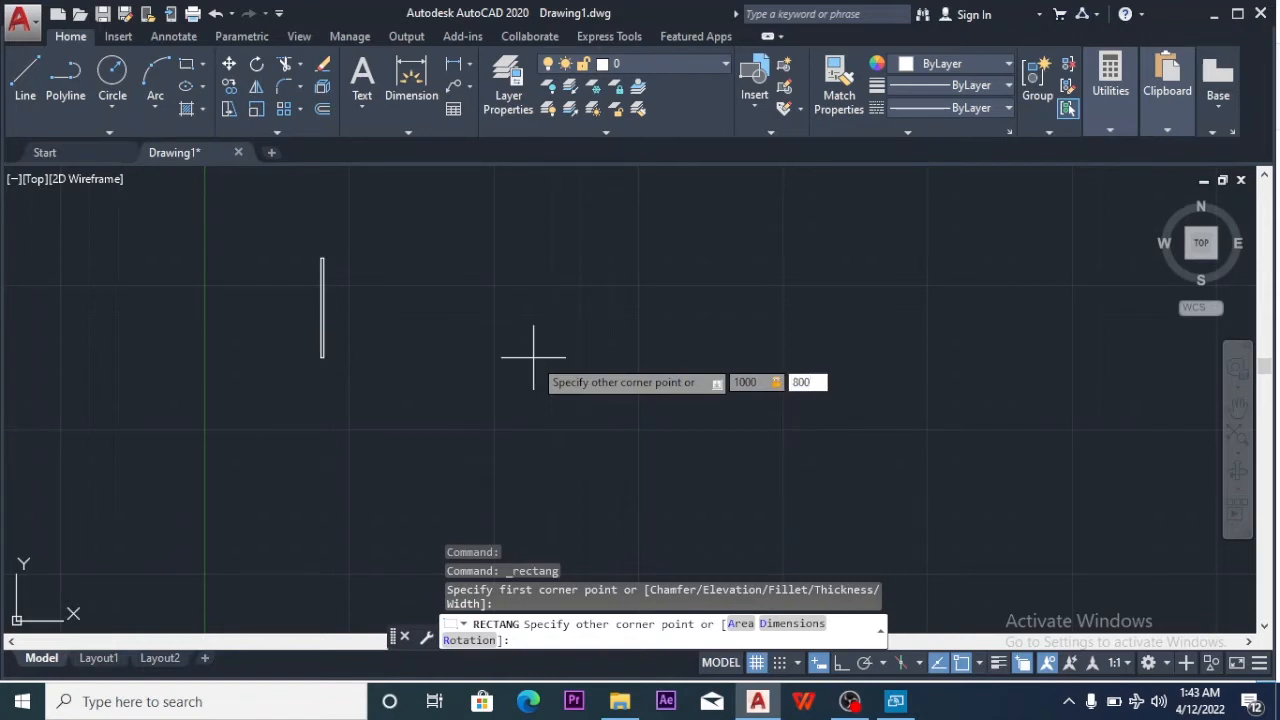
{"action": "key", "text": "Return"}
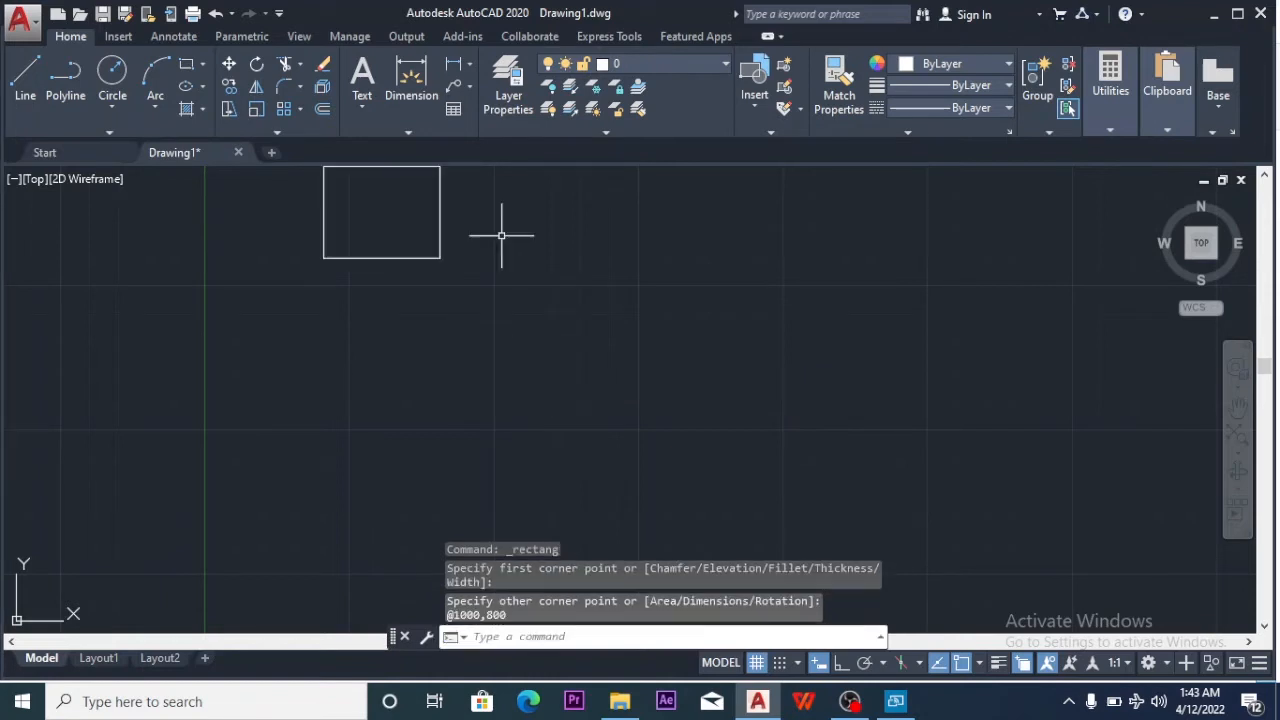
Select the rectangle with a crossing window over its right side and delete it
{"action": "scroll", "coordinate": [482, 190], "scroll_direction": "up", "scroll_amount": 2}
{"action": "scroll", "coordinate": [482, 190], "scroll_direction": "down", "scroll_amount": 4}
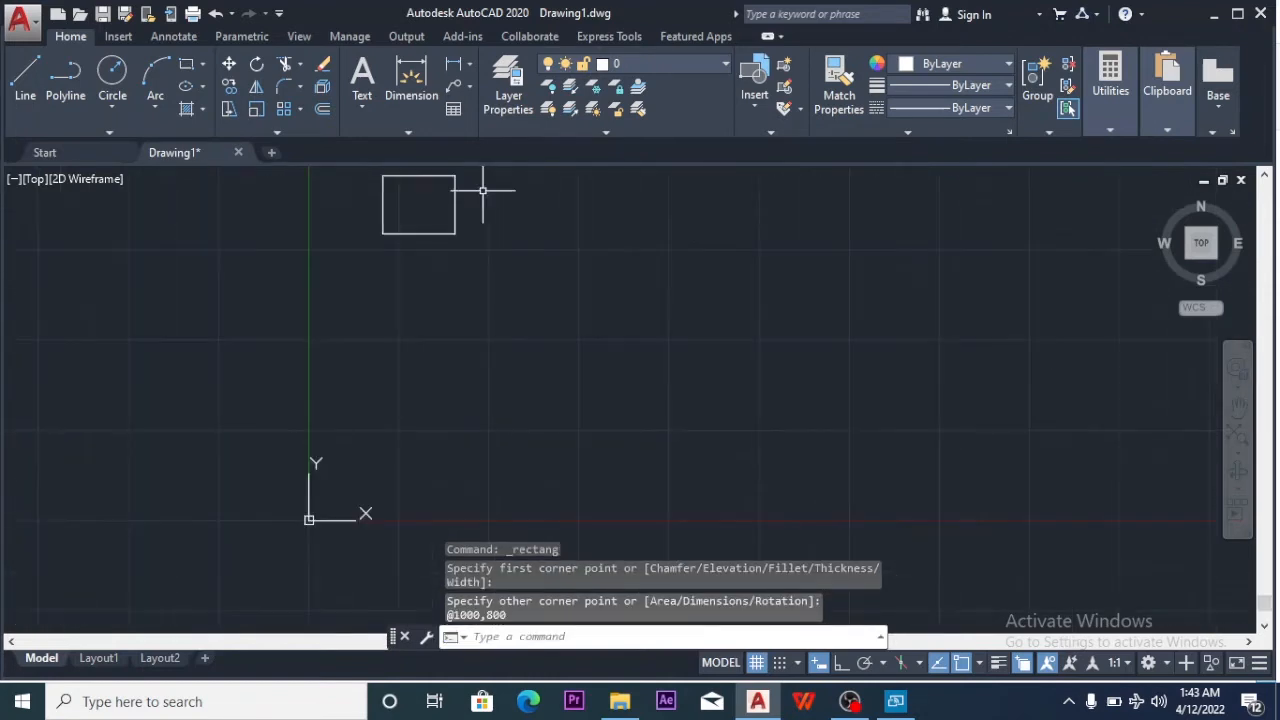
{"action": "left_click", "coordinate": [482, 190]}
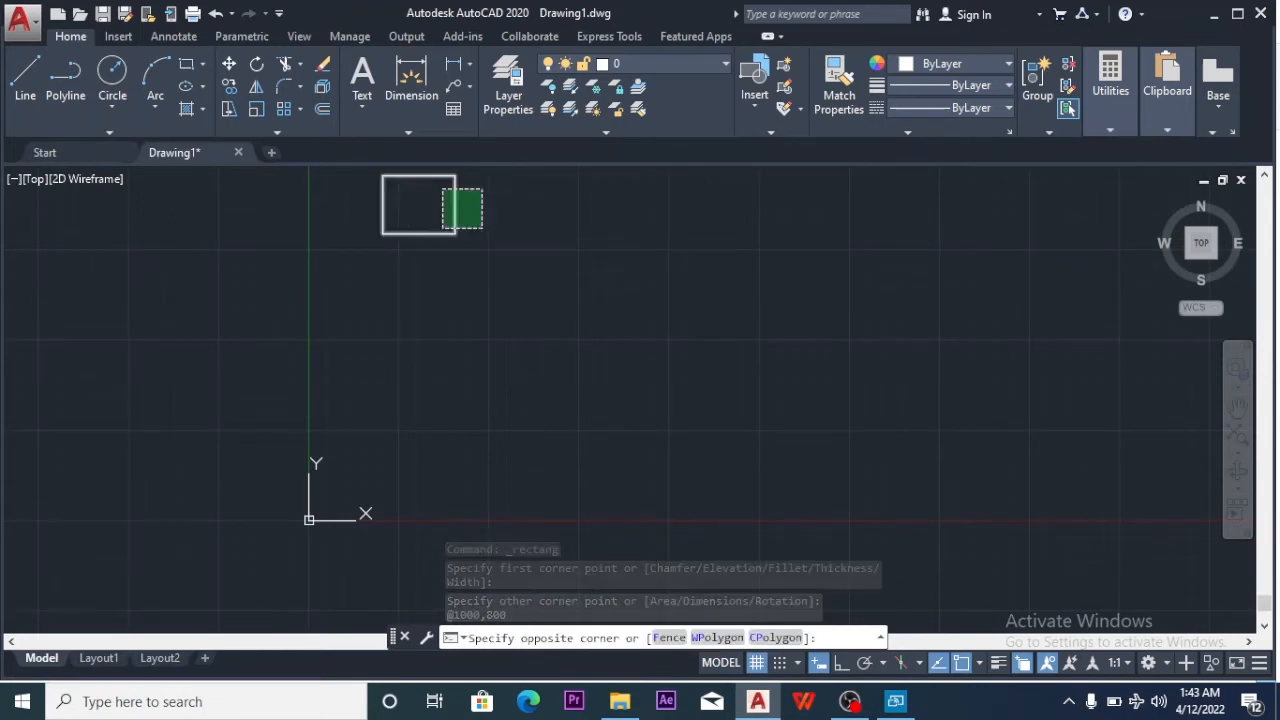
{"action": "left_click", "coordinate": [443, 228]}
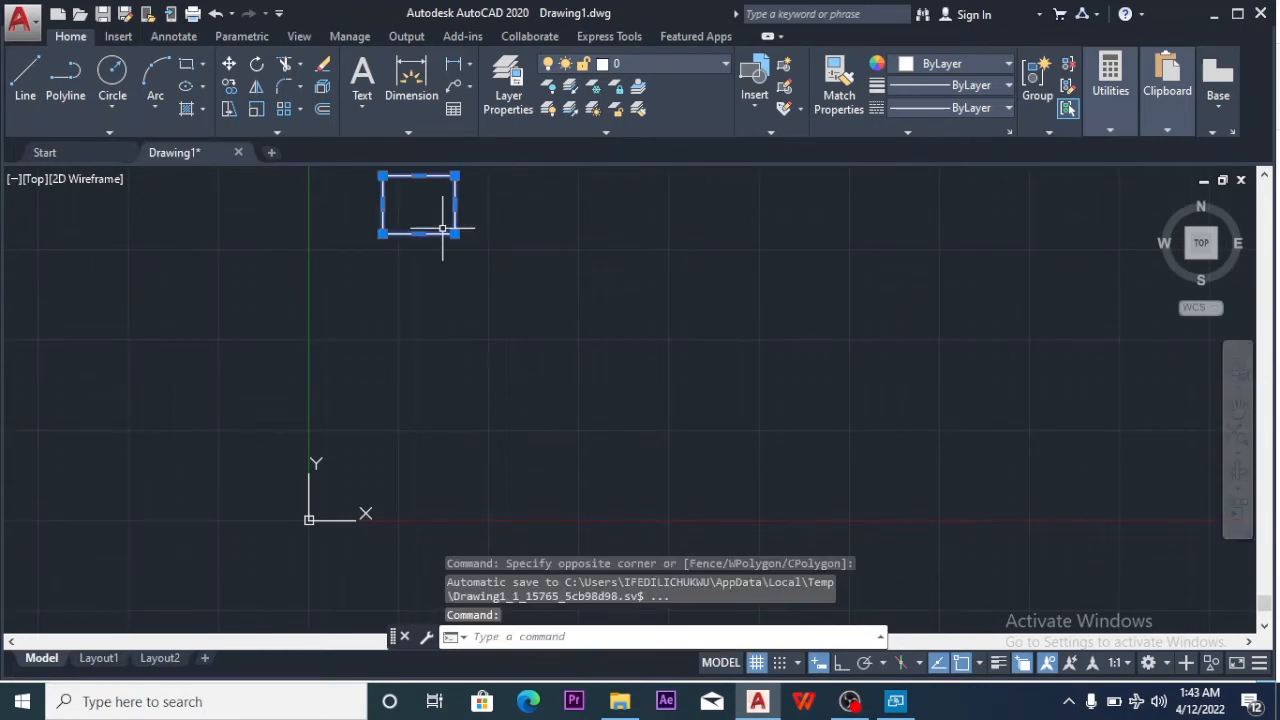
{"action": "key", "text": "Delete"}
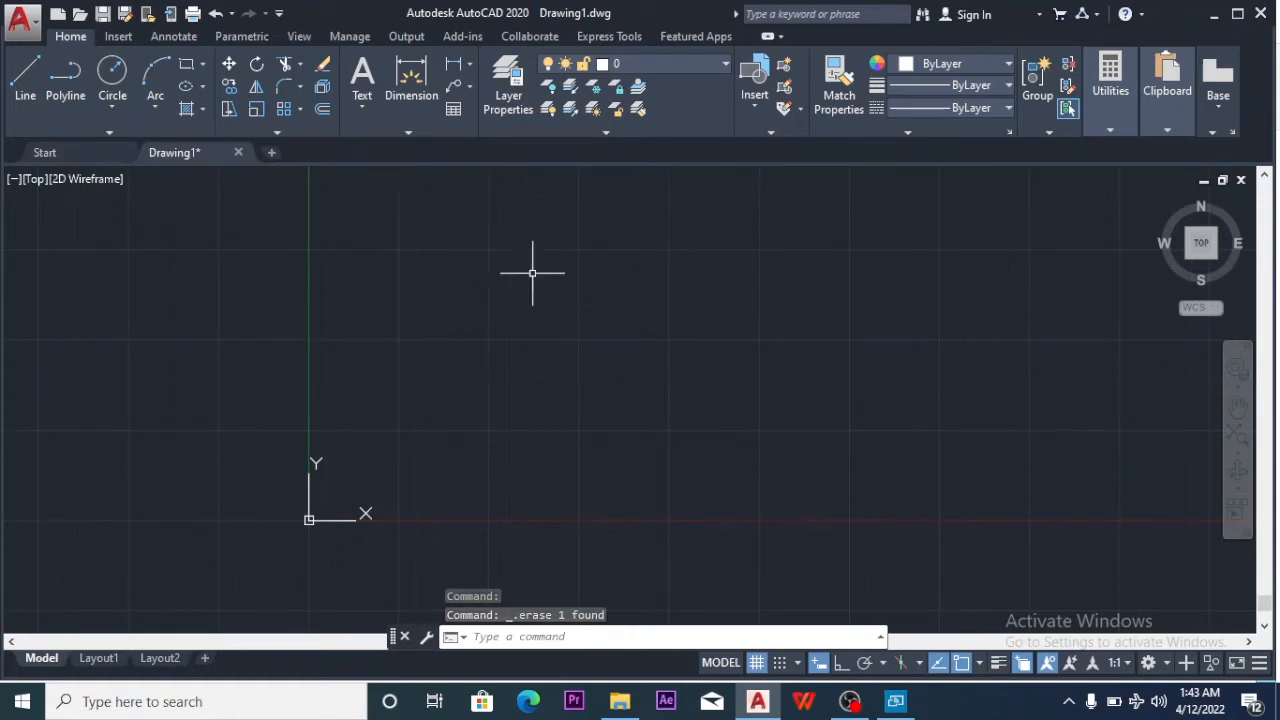
Start the Rectangle command and set both its first and second chamfer distances to 4
{"action": "left_click", "coordinate": [206, 63]}
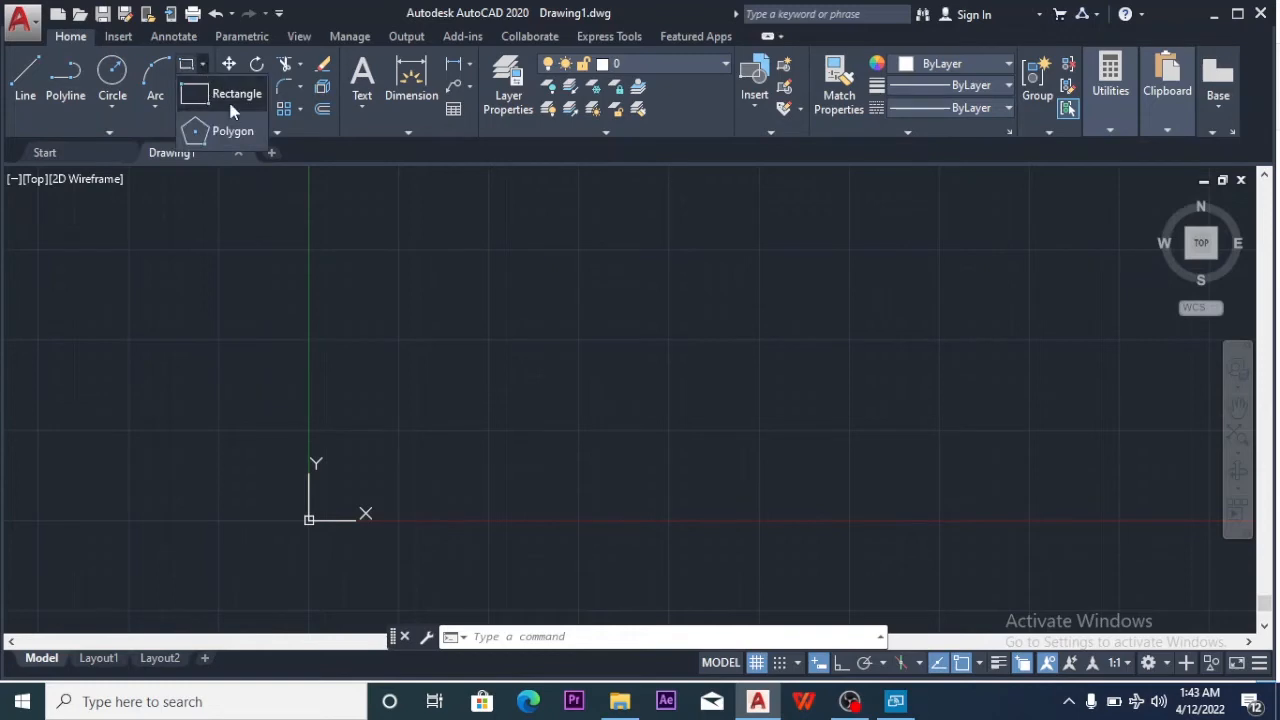
{"action": "left_click", "coordinate": [232, 97]}
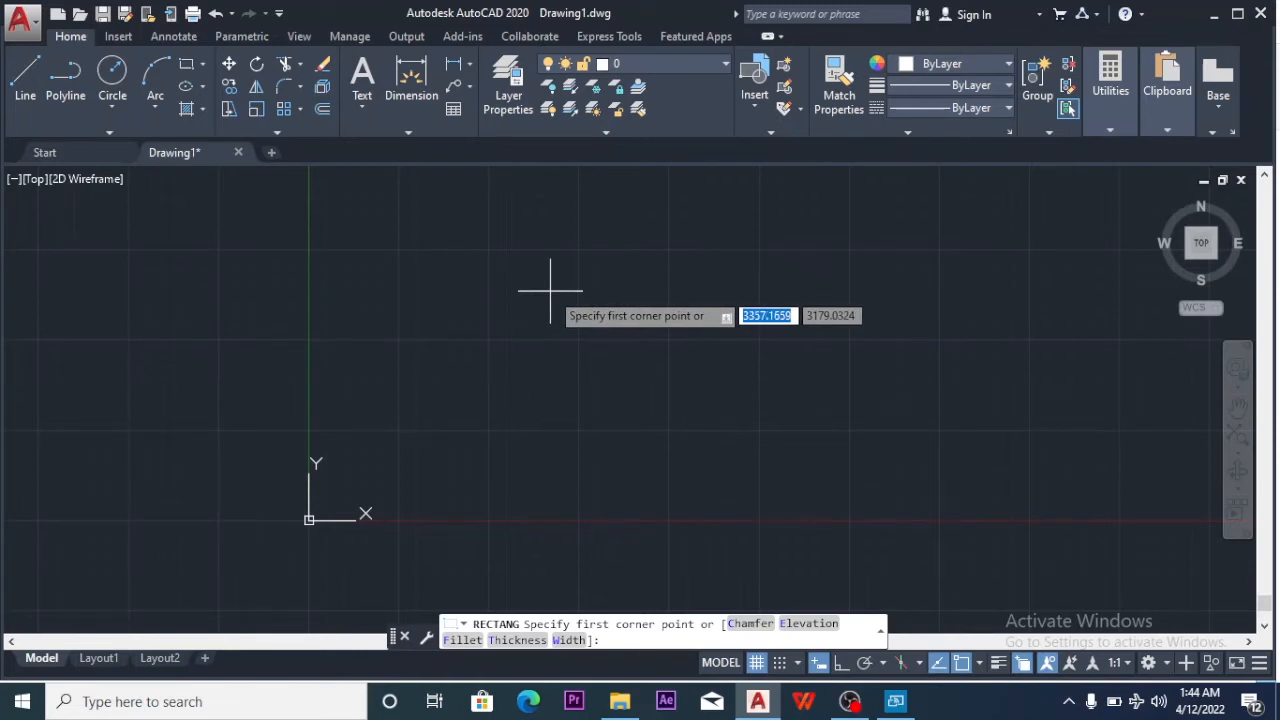
{"action": "type", "text": "c"}
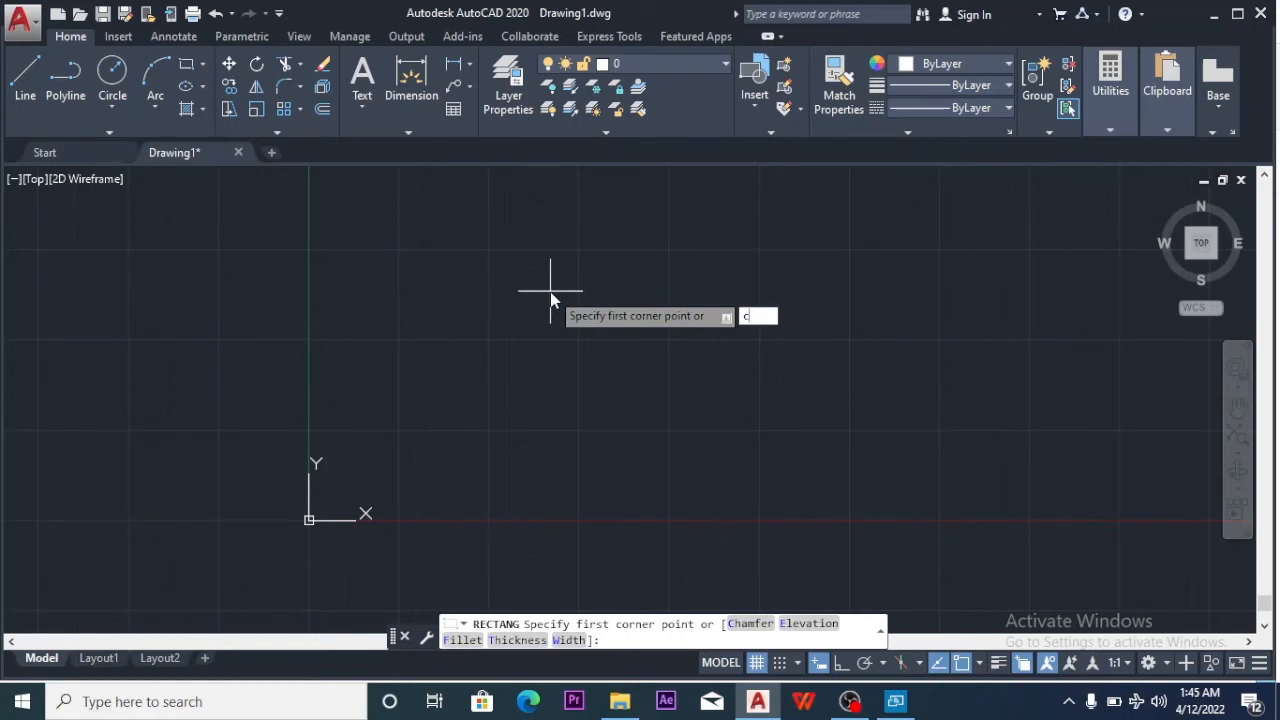
{"action": "key", "text": "Return"}
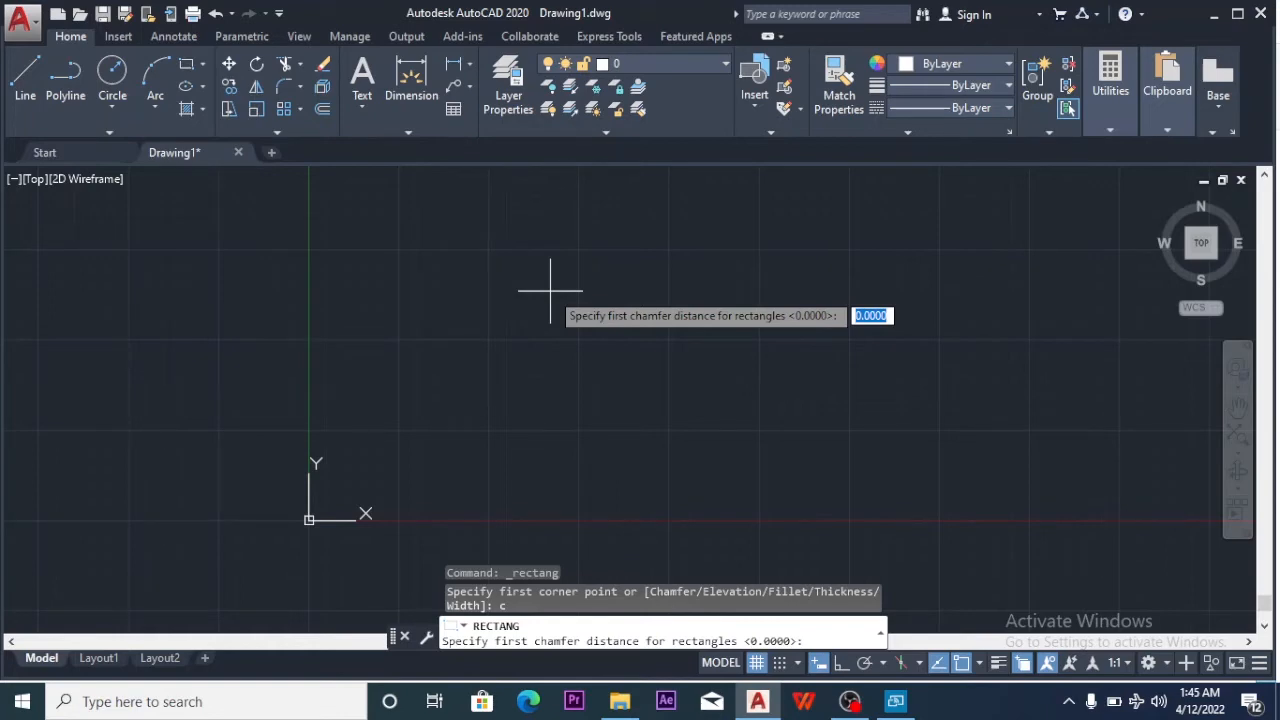
{"action": "type", "text": "4"}
{"action": "key", "text": "Return"}
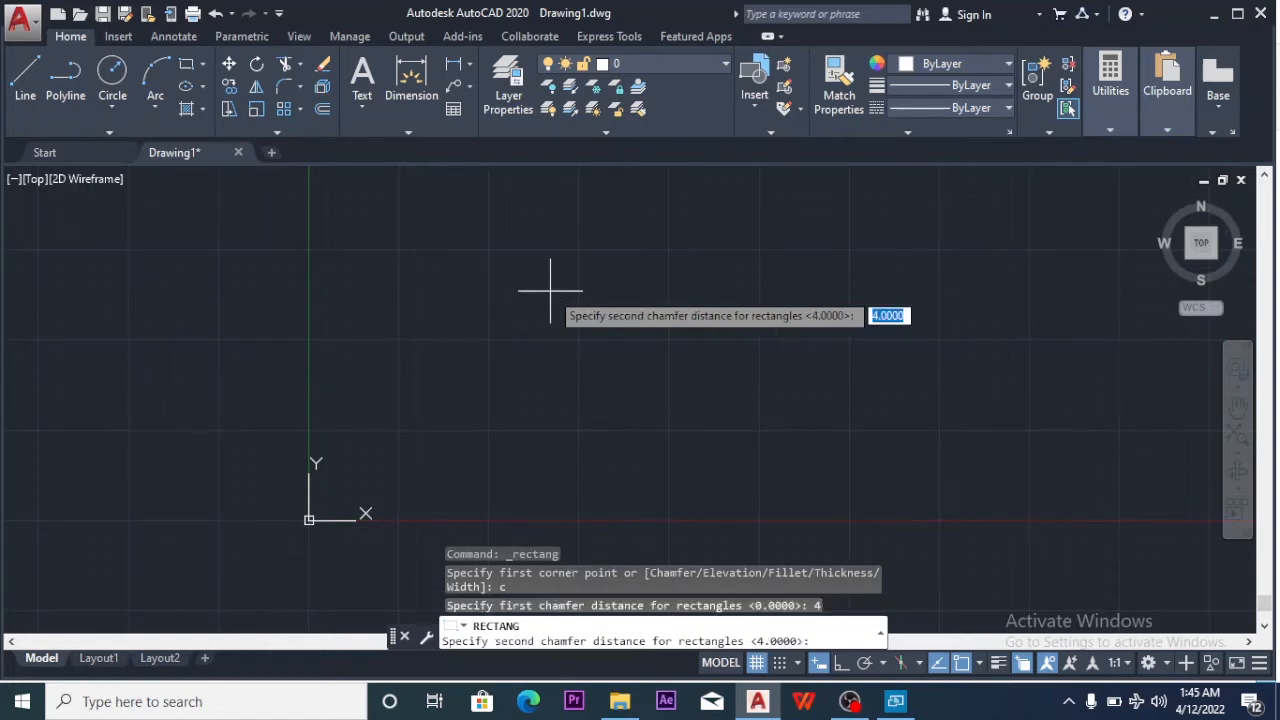
{"action": "type", "text": "4"}
{"action": "key", "text": "Return"}
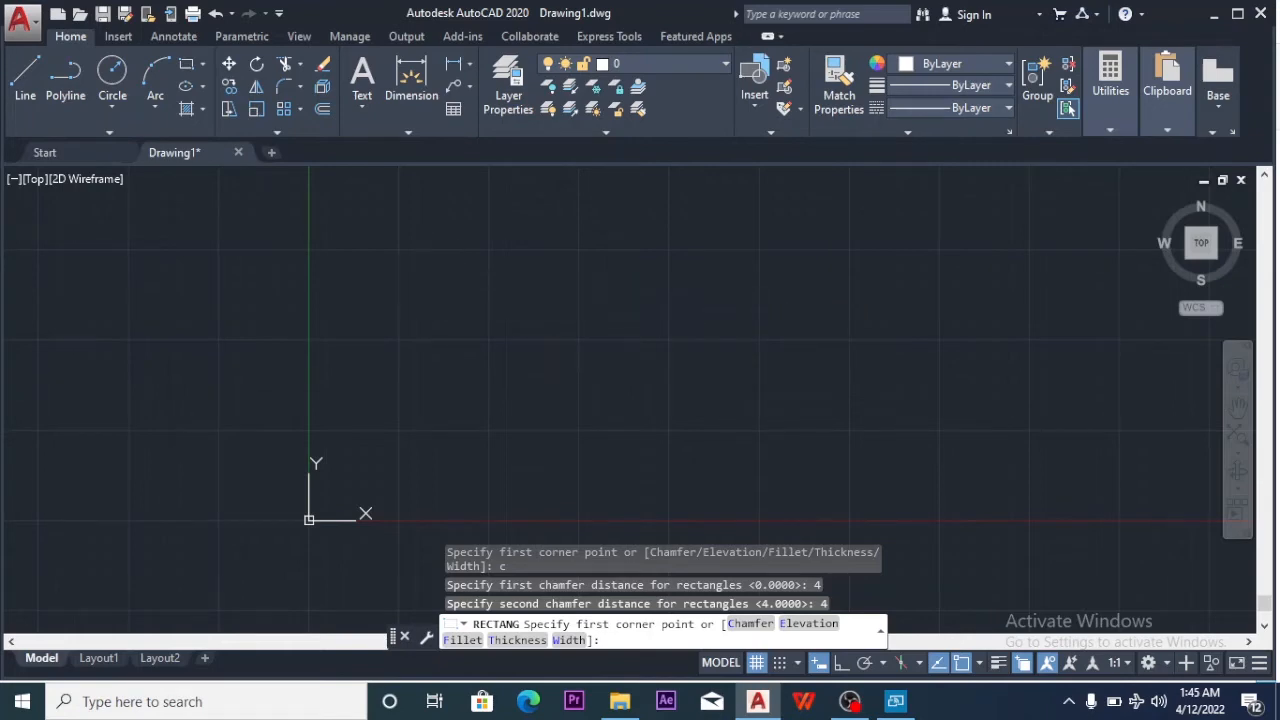
Draw the chamfered rectangle 1000 units wide and 800 units high from a freely picked first corner
{"action": "left_click", "coordinate": [430, 267]}
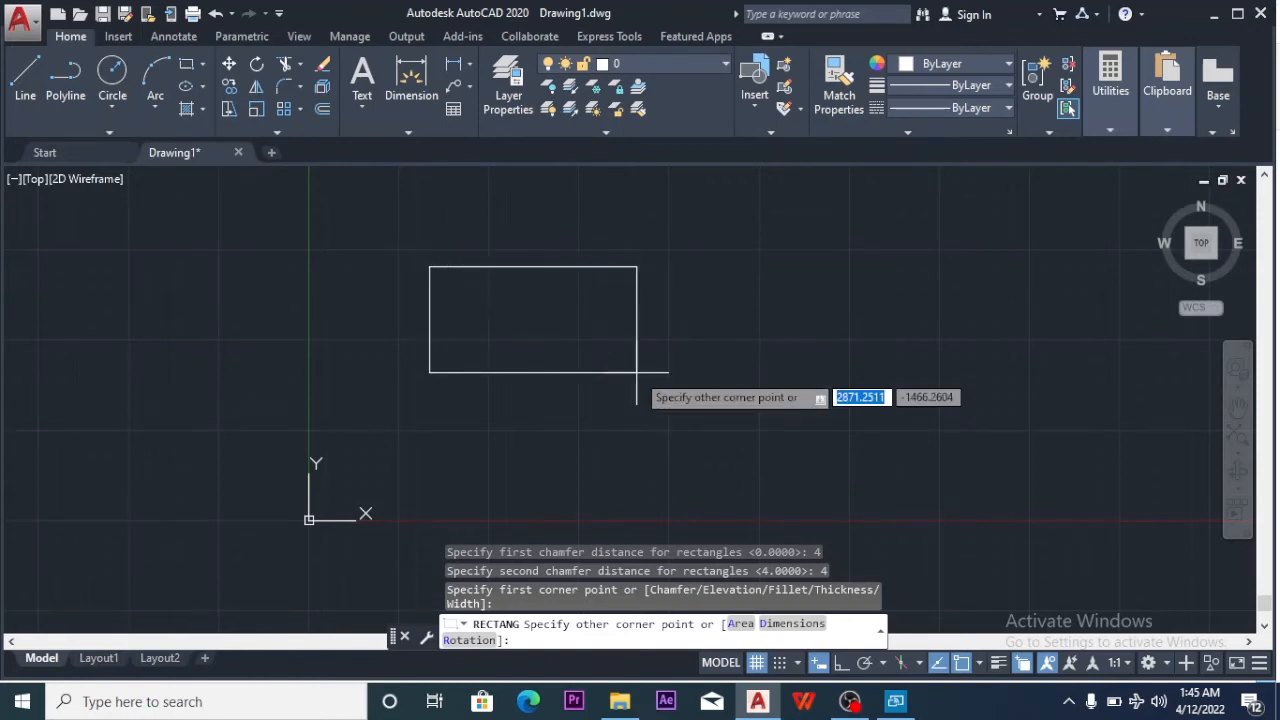
{"action": "type", "text": "1"}
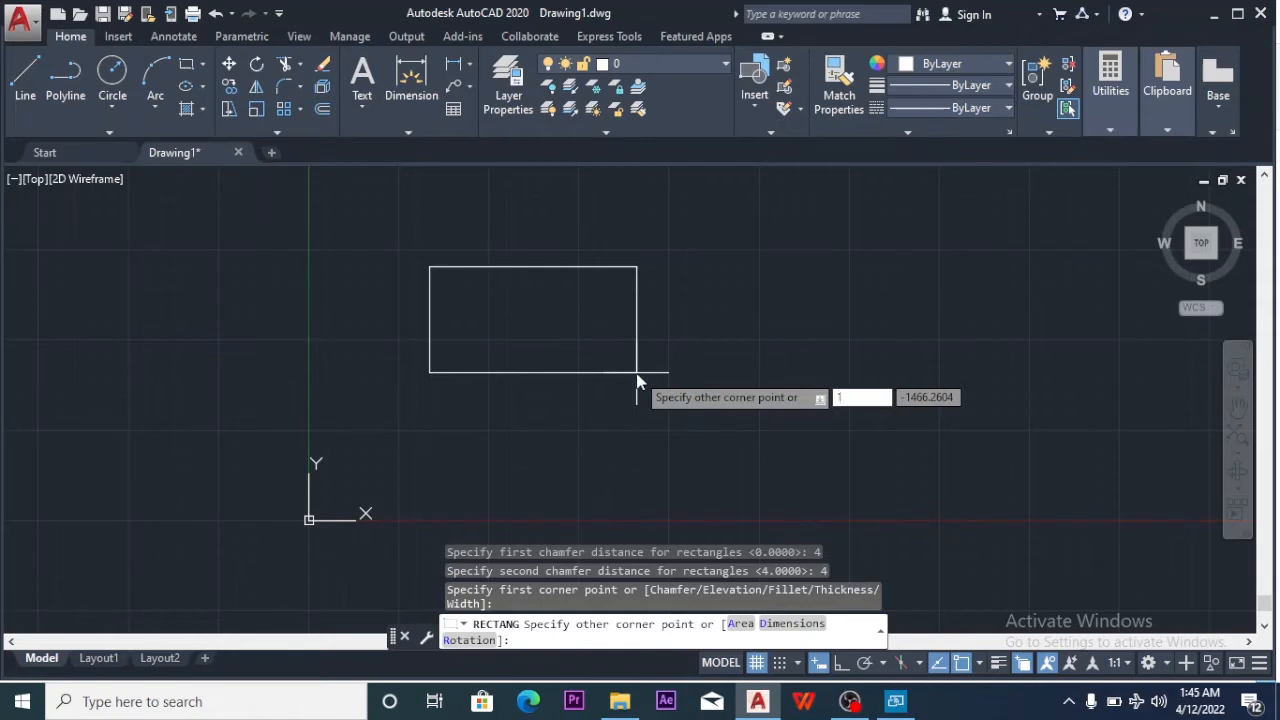
{"action": "type", "text": "000"}
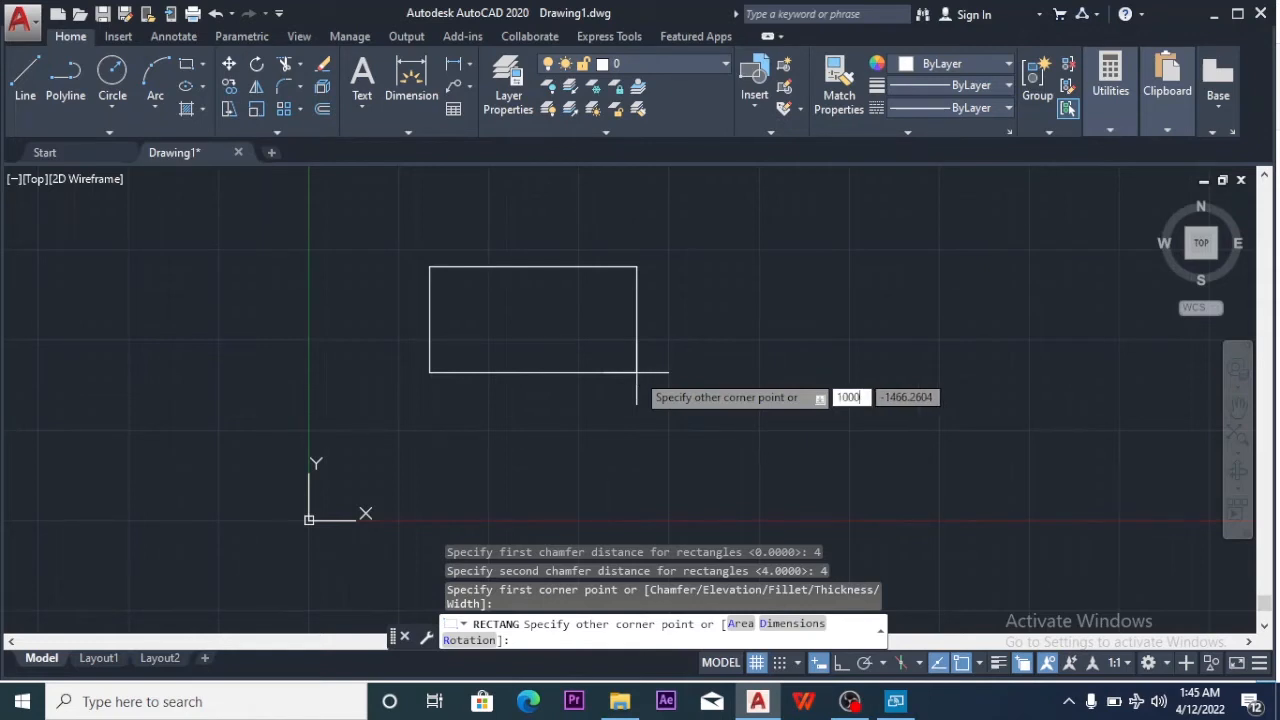
{"action": "key", "text": "Tab"}
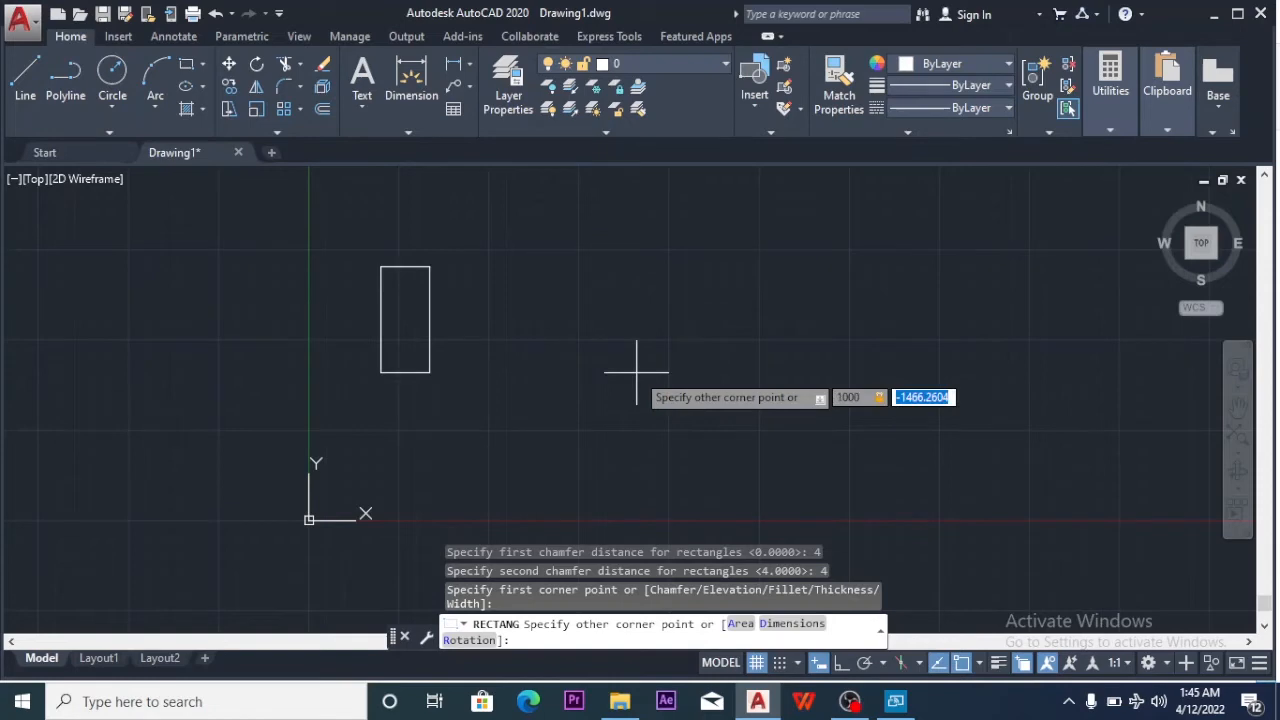
{"action": "type", "text": "800"}
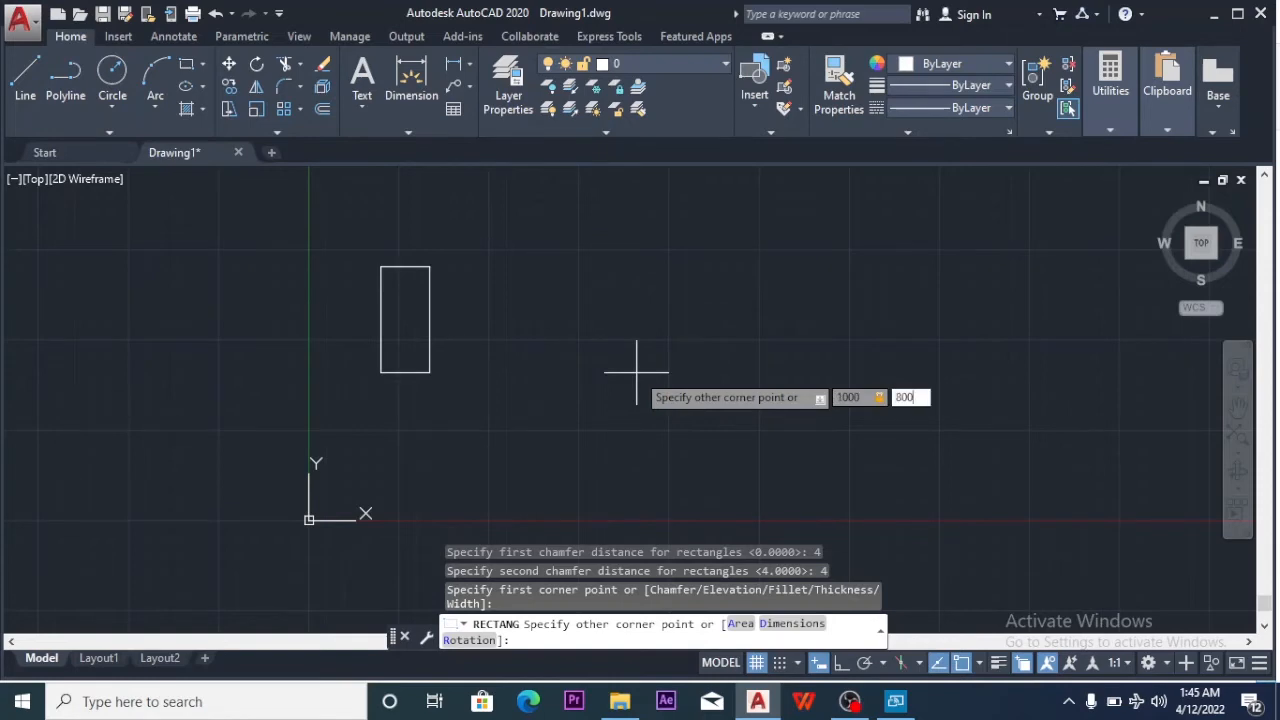
{"action": "key", "text": "Return"}
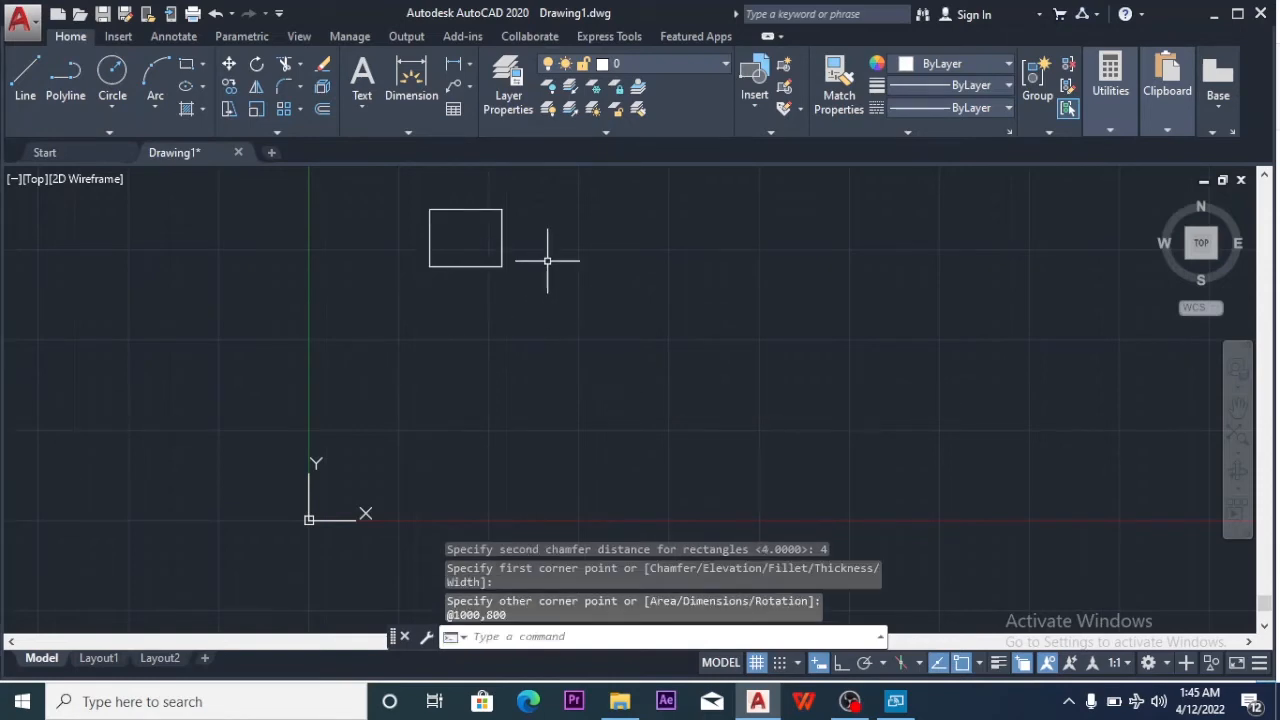
Examine the chamfered upper-left corner of the rectangle up close
{"action": "scroll", "coordinate": [545, 258], "scroll_direction": "up", "scroll_amount": 4}
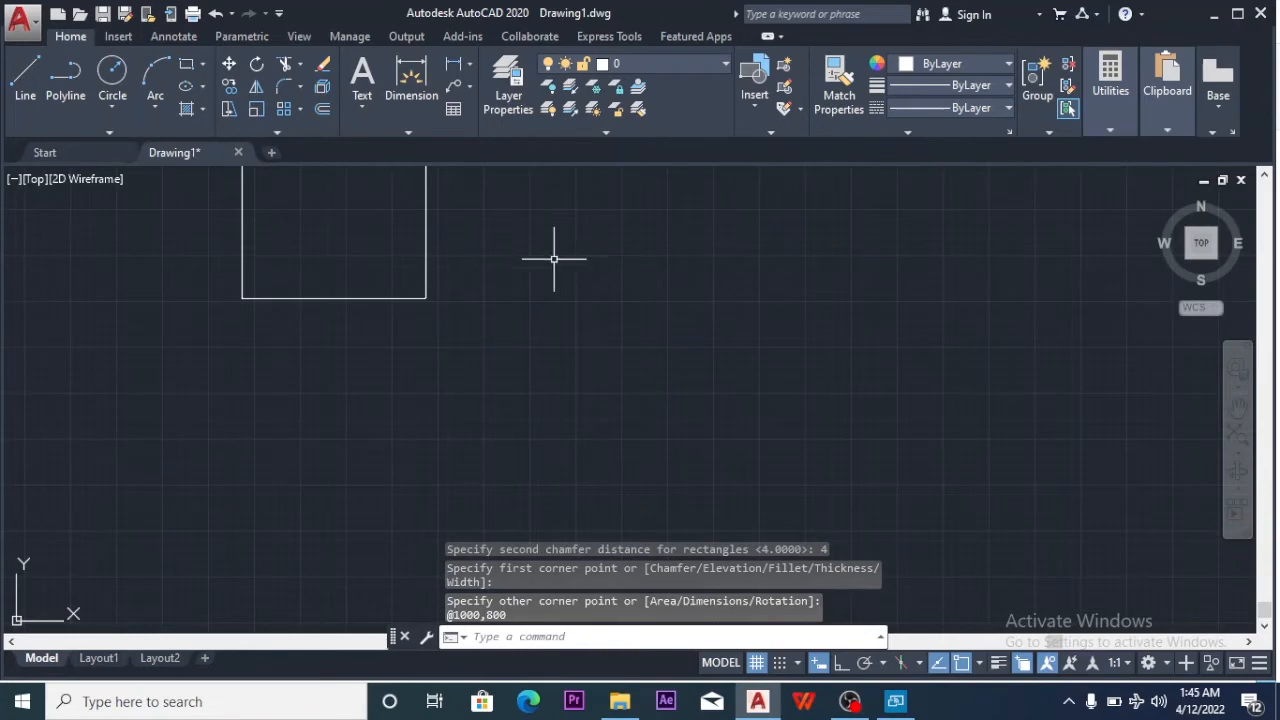
{"action": "scroll", "coordinate": [553, 258], "scroll_direction": "down", "scroll_amount": 3}
{"action": "scroll", "coordinate": [433, 210], "scroll_direction": "up", "scroll_amount": 6}
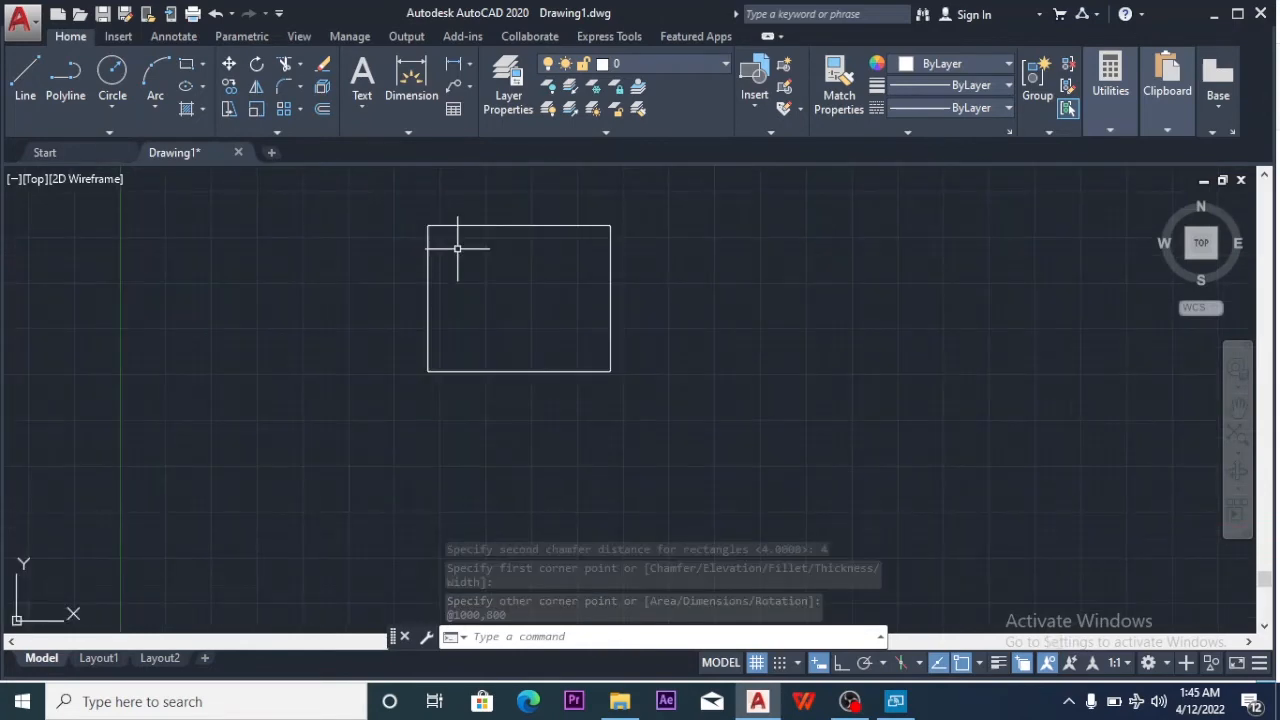
{"action": "scroll", "coordinate": [455, 244], "scroll_direction": "down", "scroll_amount": 4}
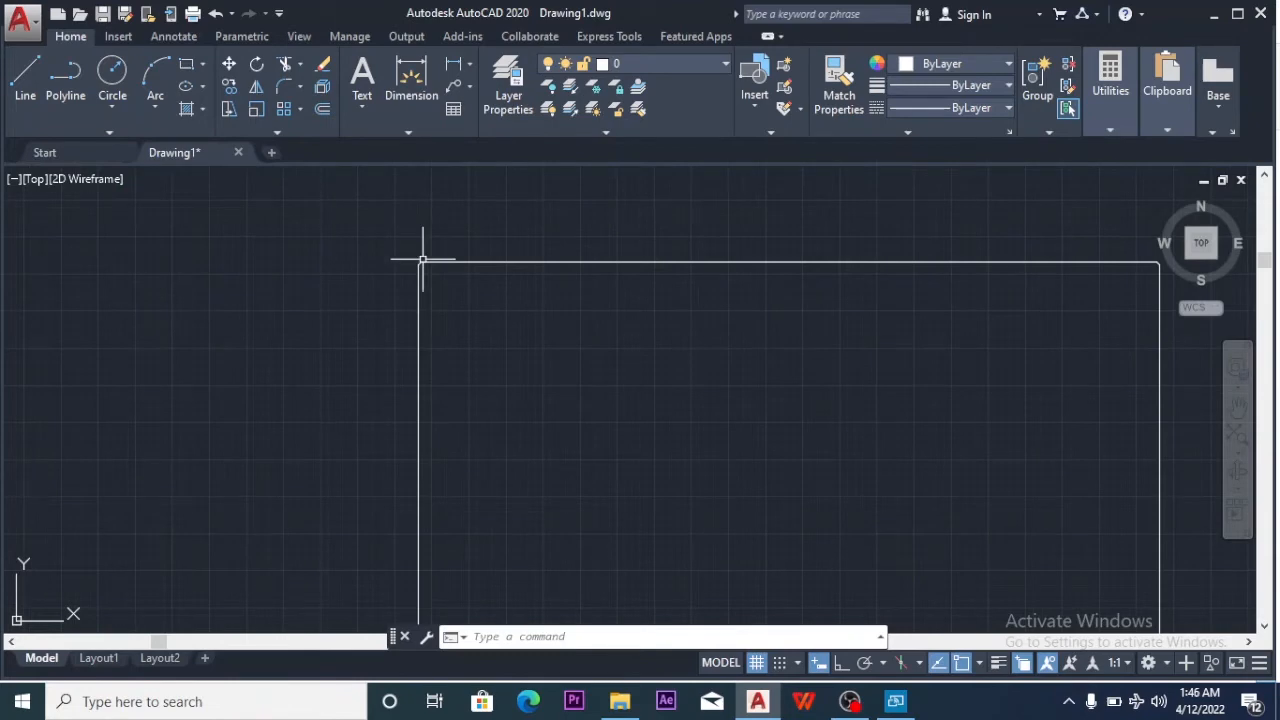
{"action": "scroll", "coordinate": [374, 309], "scroll_direction": "up", "scroll_amount": 3}
{"action": "scroll", "coordinate": [374, 309], "scroll_direction": "down", "scroll_amount": 3}
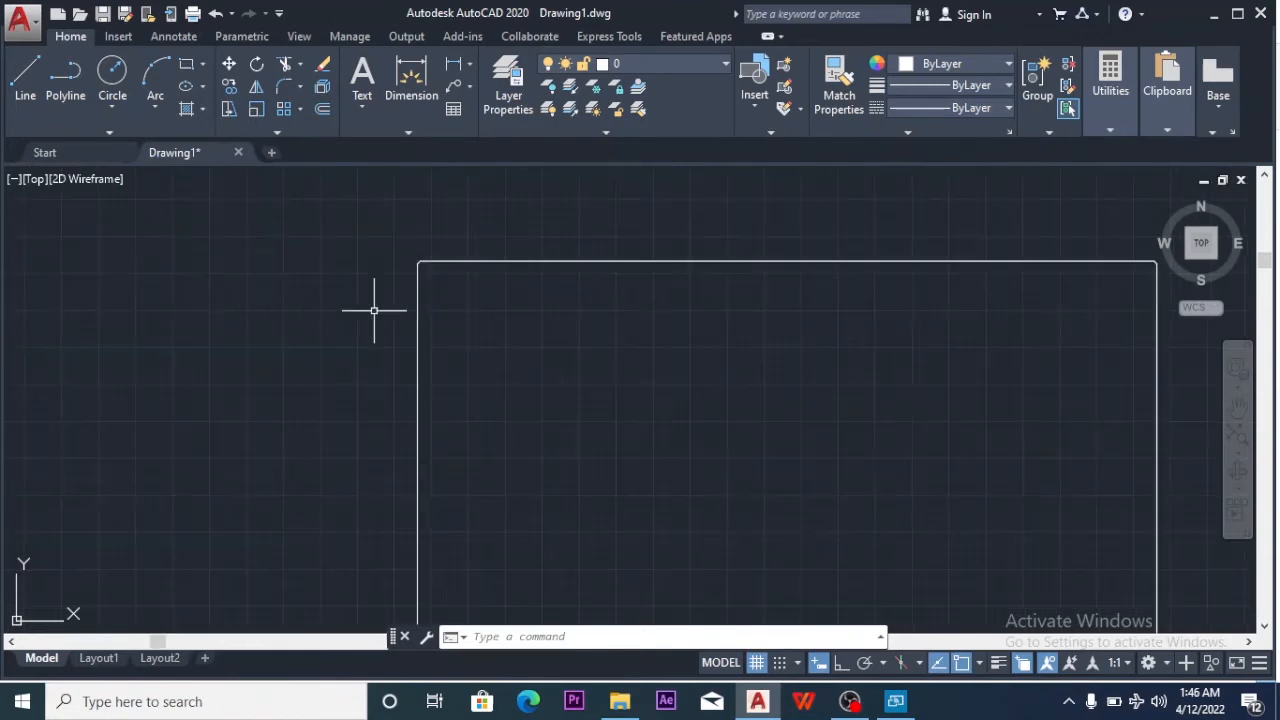
{"action": "scroll", "coordinate": [408, 259], "scroll_direction": "up", "scroll_amount": 5}
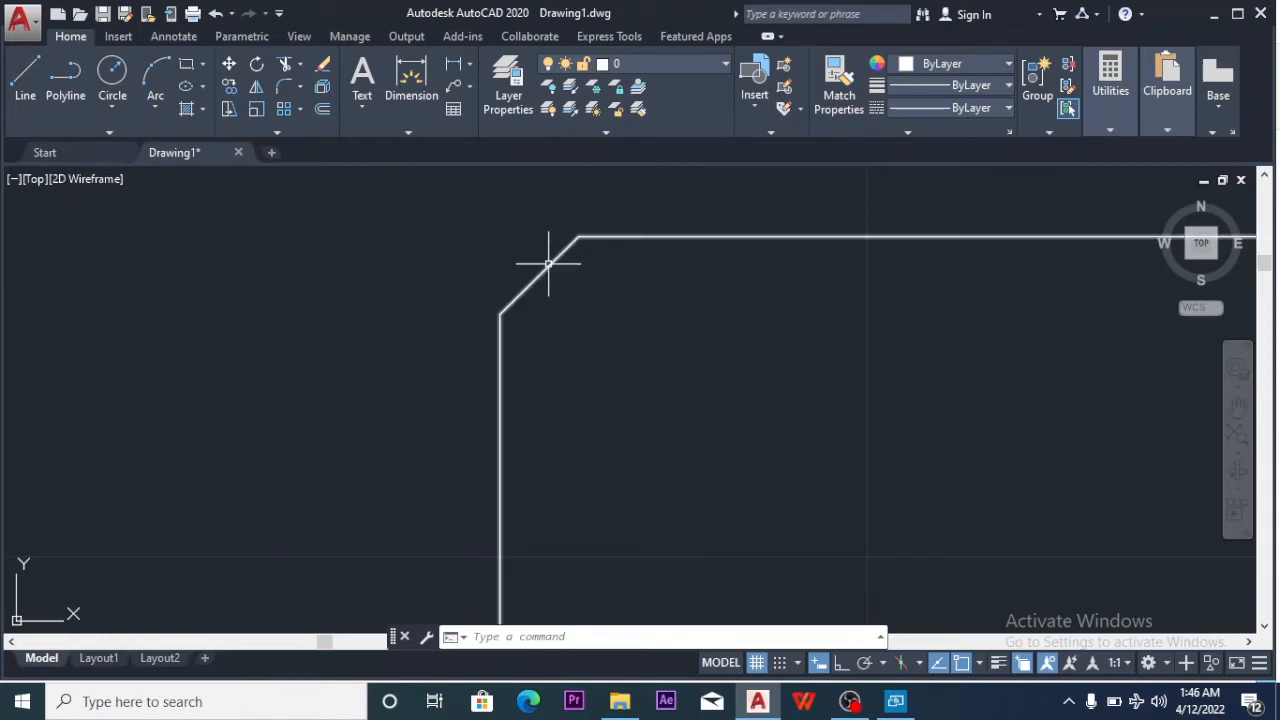
{"action": "scroll", "coordinate": [608, 354], "scroll_direction": "down", "scroll_amount": 5}
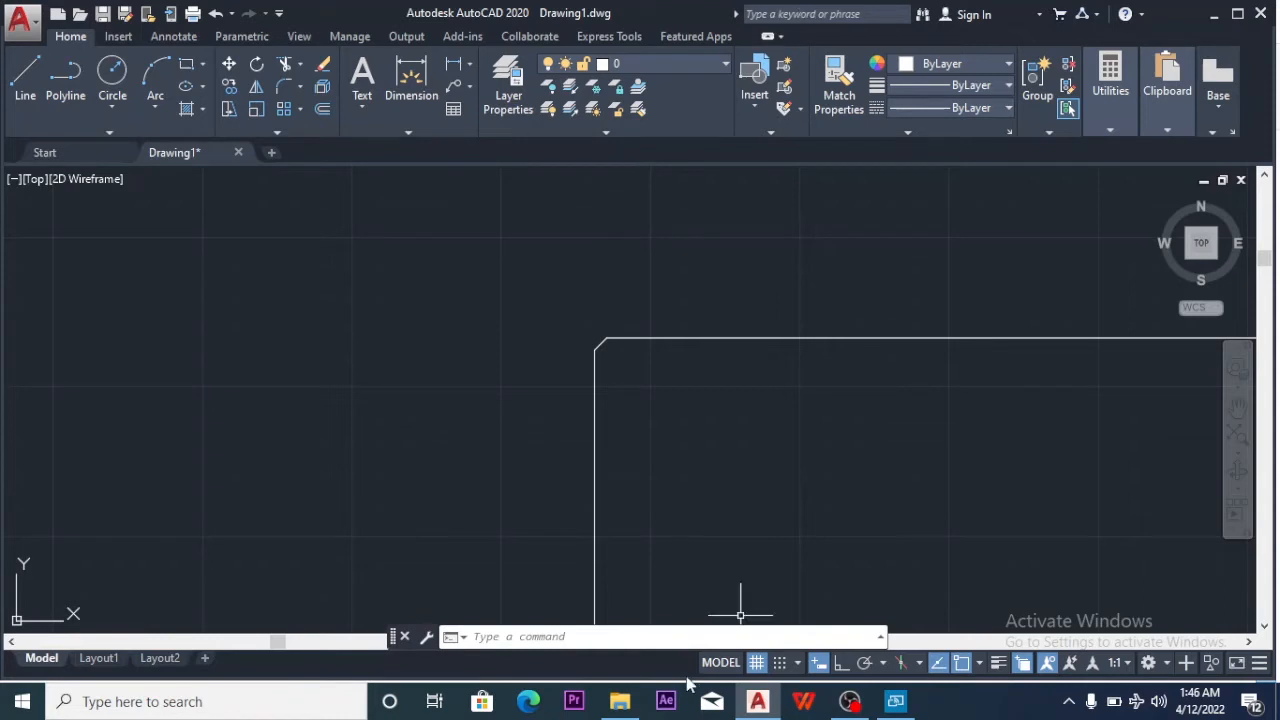
{"action": "scroll", "coordinate": [660, 325], "scroll_direction": "down", "scroll_amount": 5}
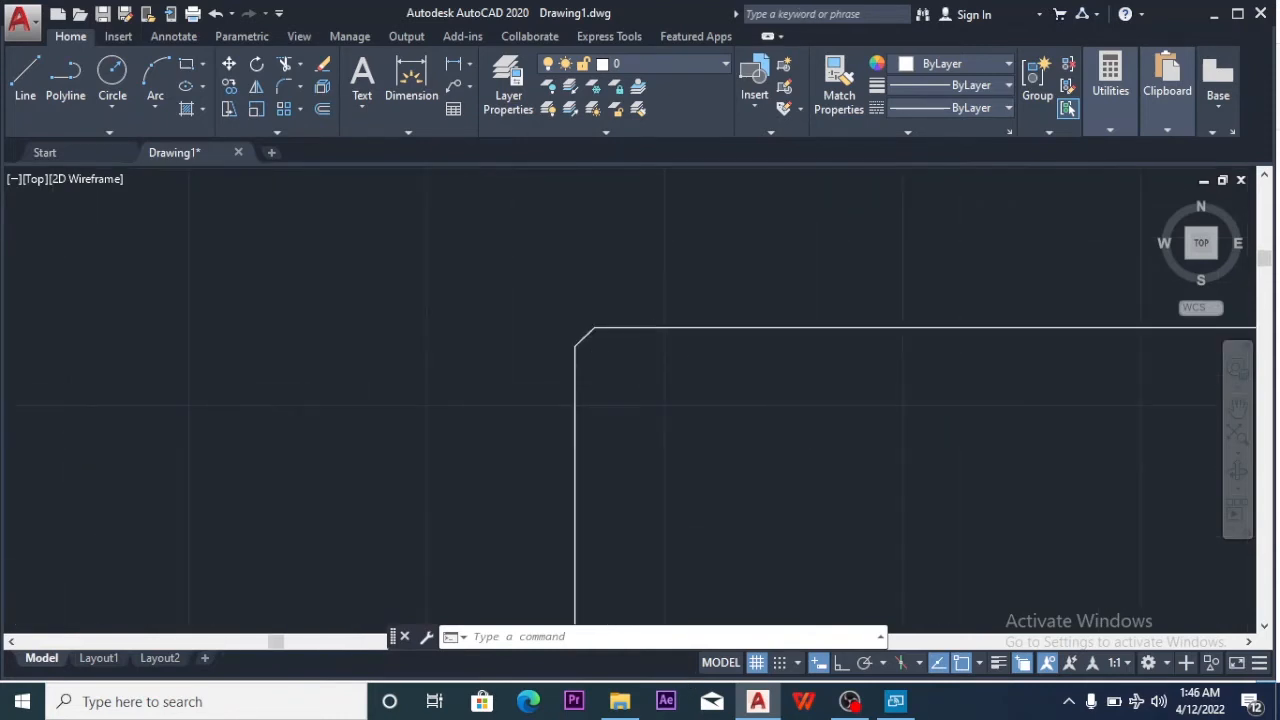
Select the chamfered rectangle with a crossing window and delete it
{"action": "scroll", "coordinate": [588, 327], "scroll_direction": "down", "scroll_amount": 2}
{"action": "left_click", "coordinate": [856, 302]}
{"action": "left_click", "coordinate": [705, 450]}
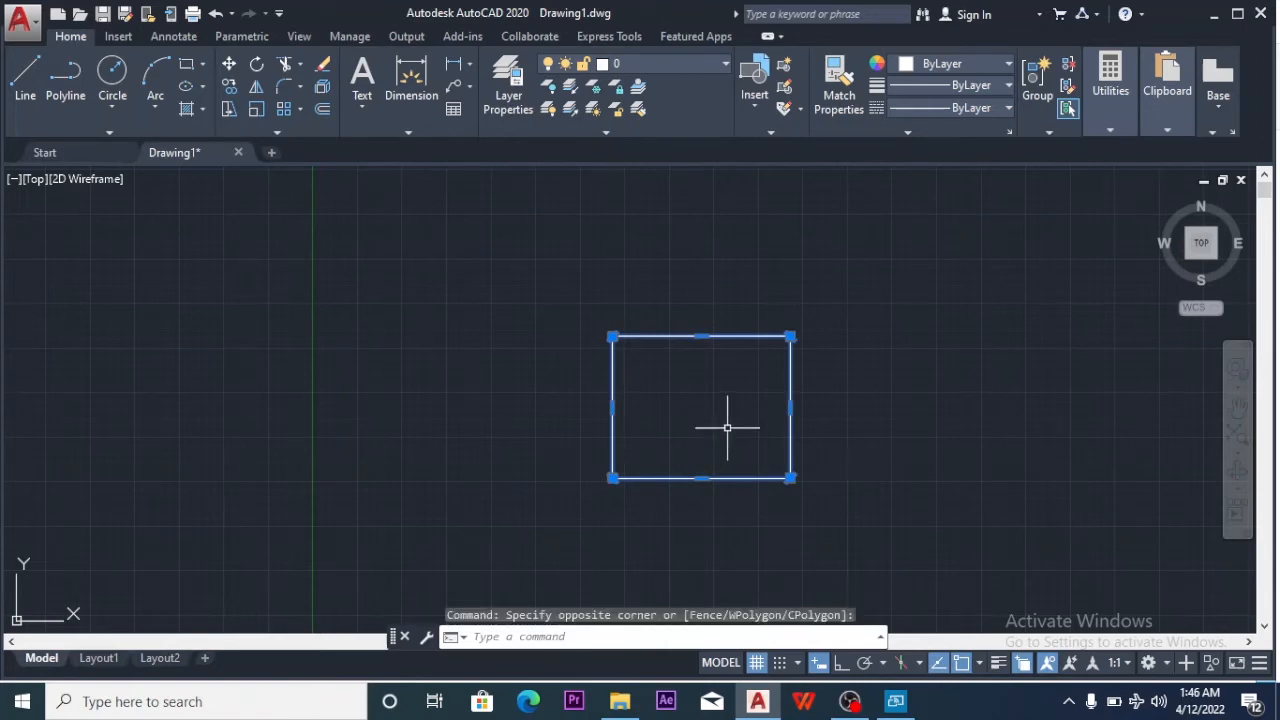
{"action": "key", "text": "Delete"}
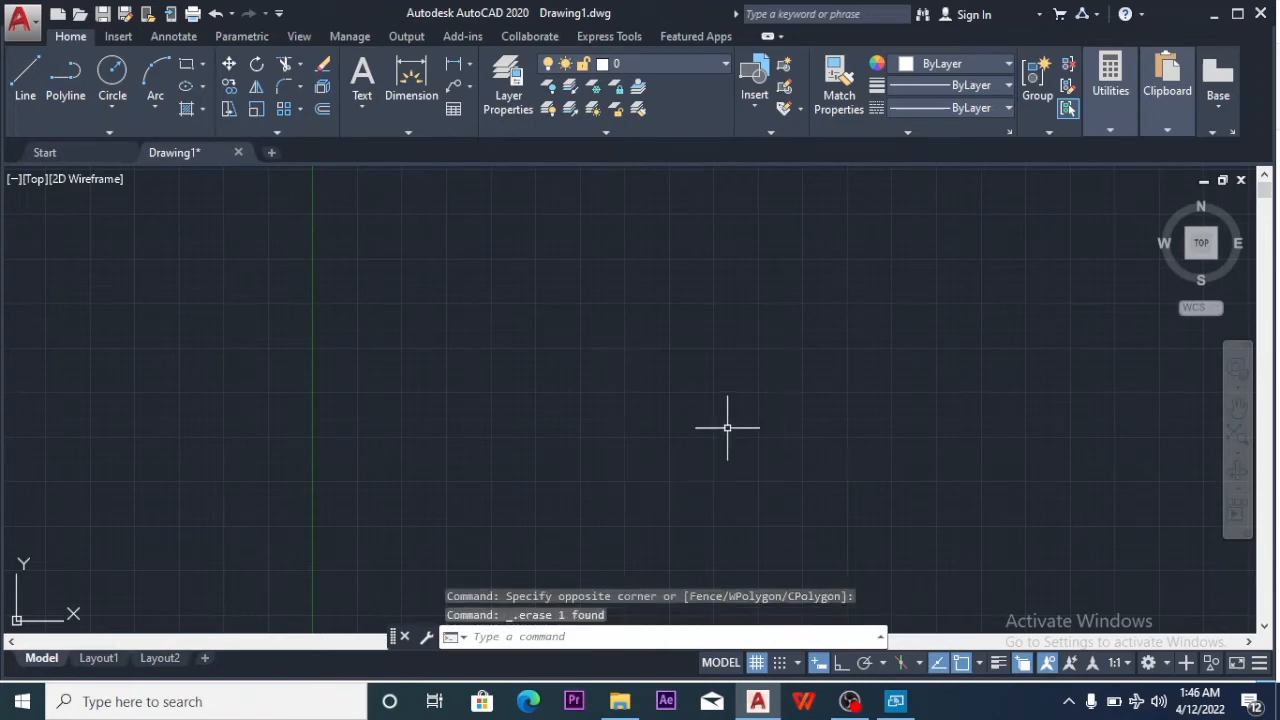
Start the Rectangle command and set both its first and second chamfer distances to 100
{"action": "left_click", "coordinate": [187, 65]}
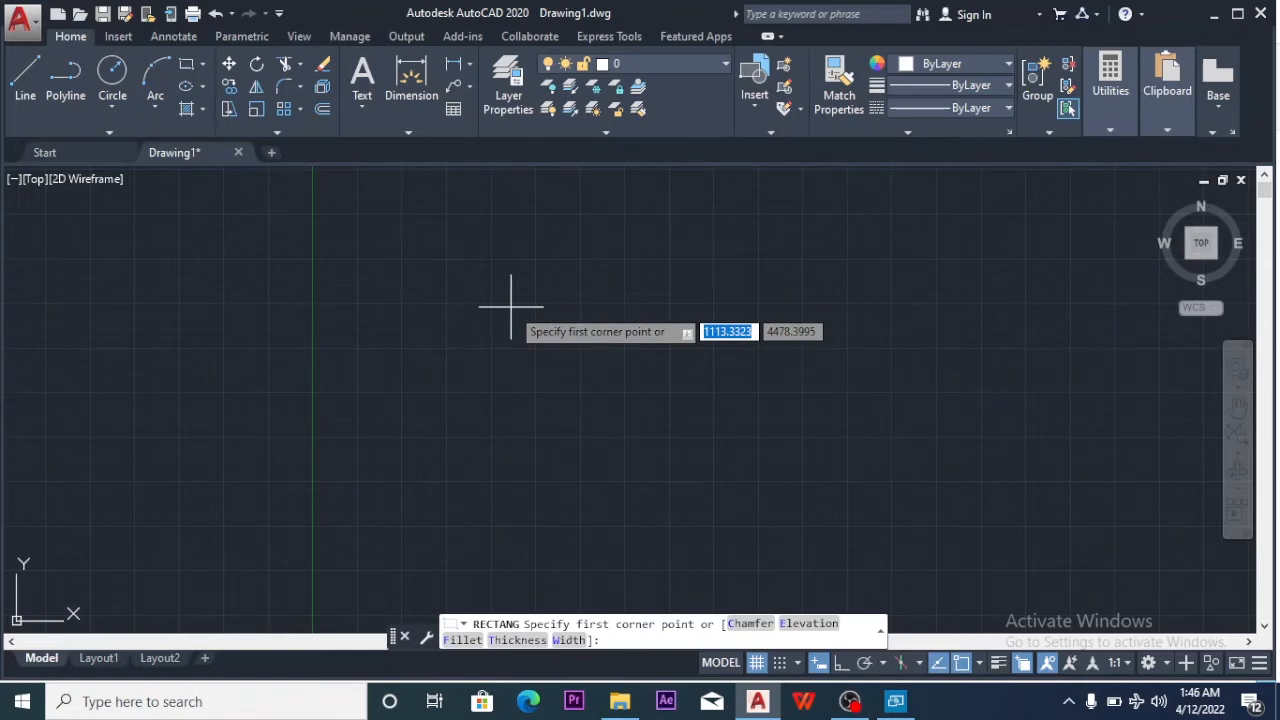
{"action": "type", "text": "c"}
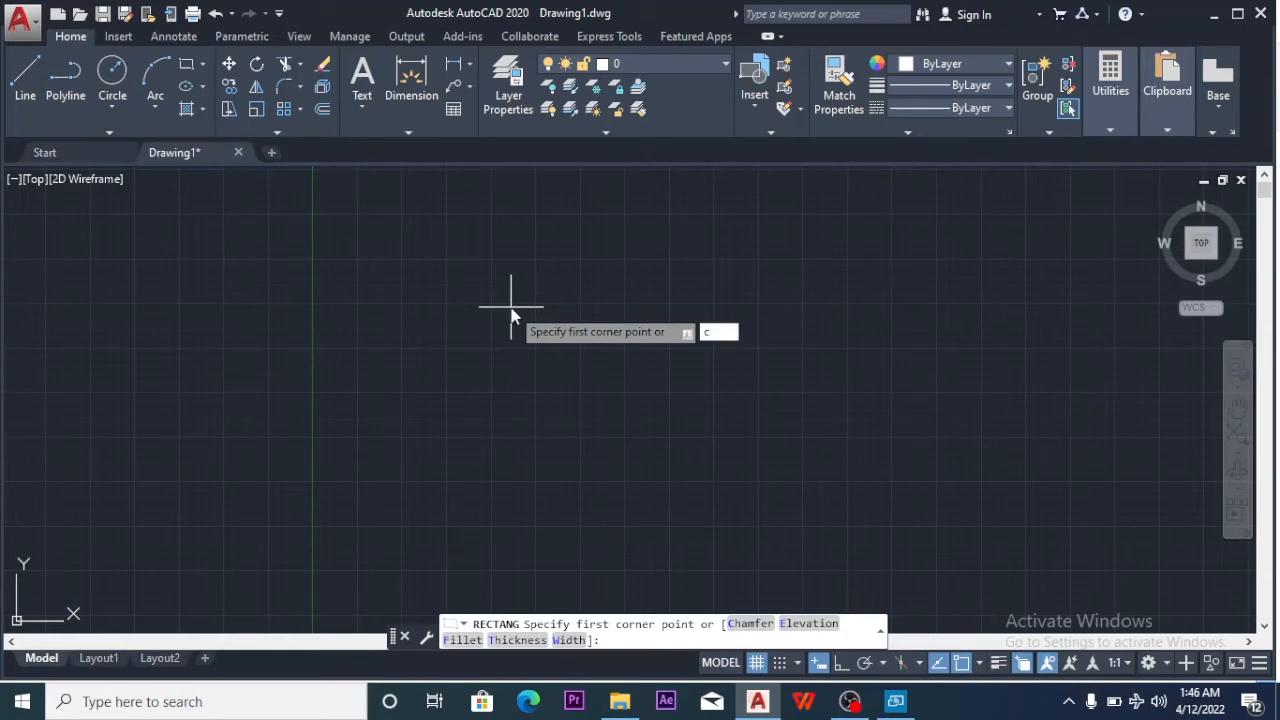
{"action": "key", "text": "Return"}
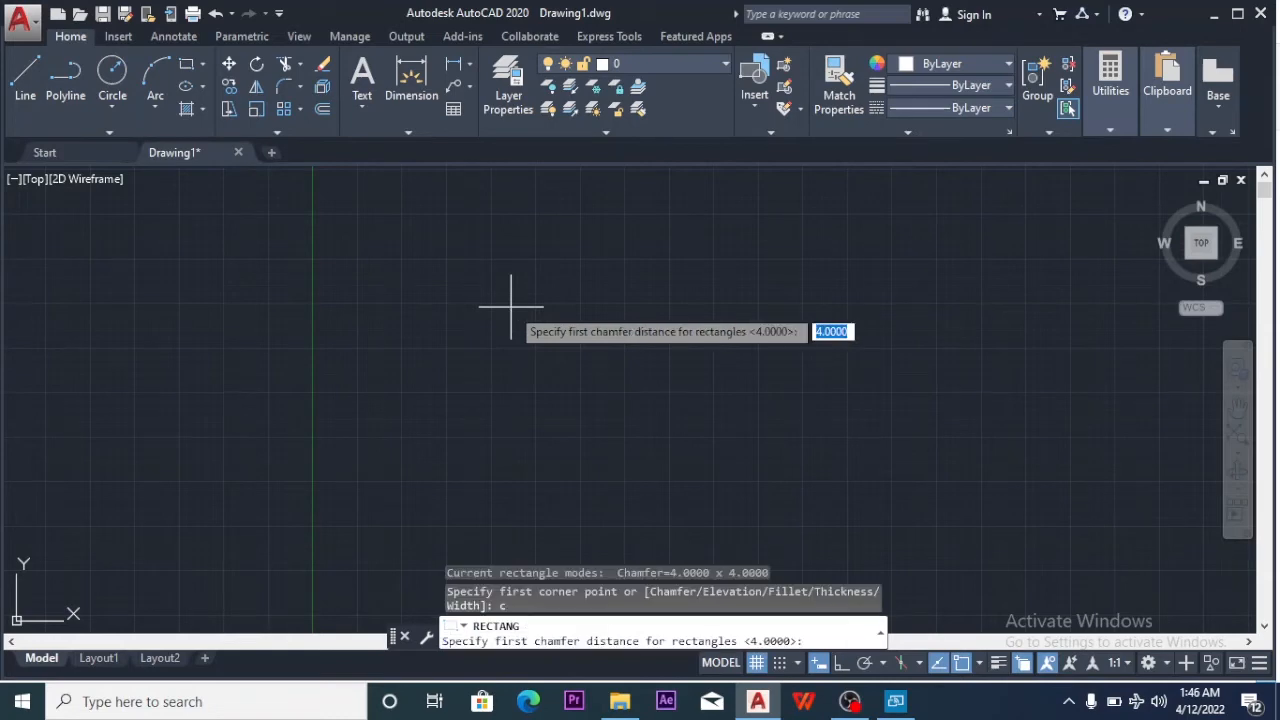
{"action": "type", "text": "100"}
{"action": "key", "text": "Return"}
{"action": "type", "text": "100"}
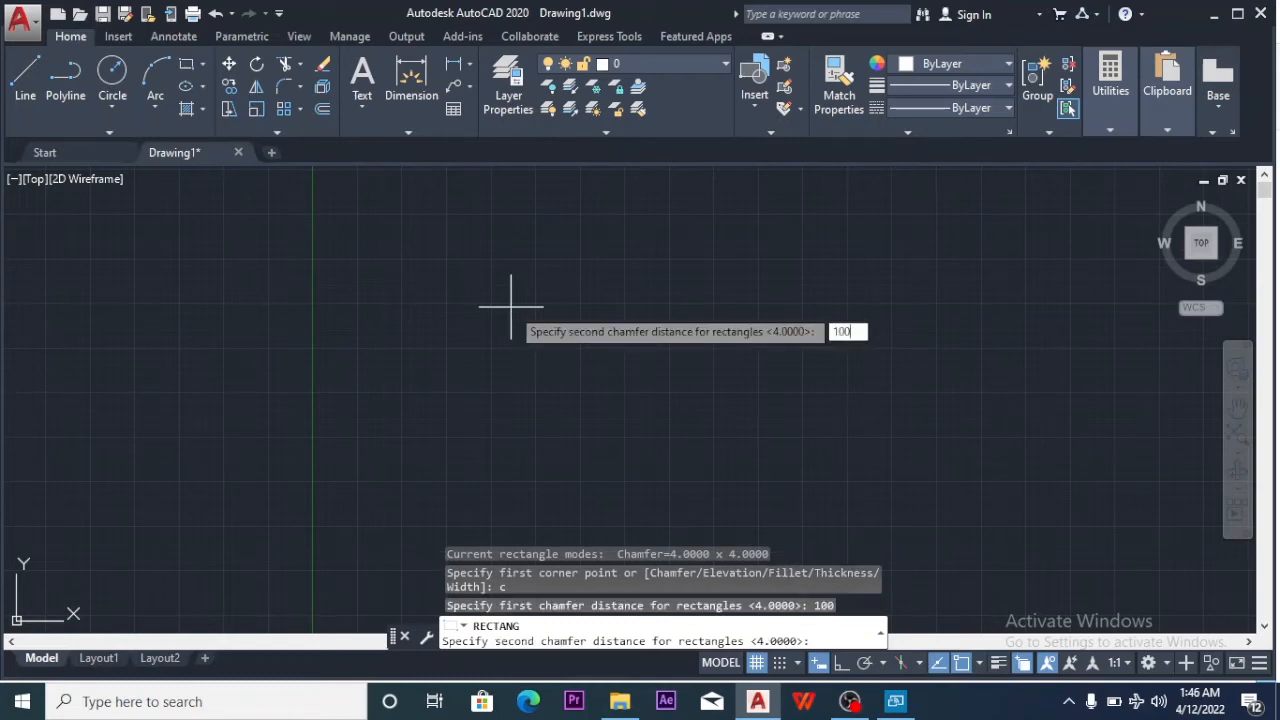
{"action": "key", "text": "Return"}
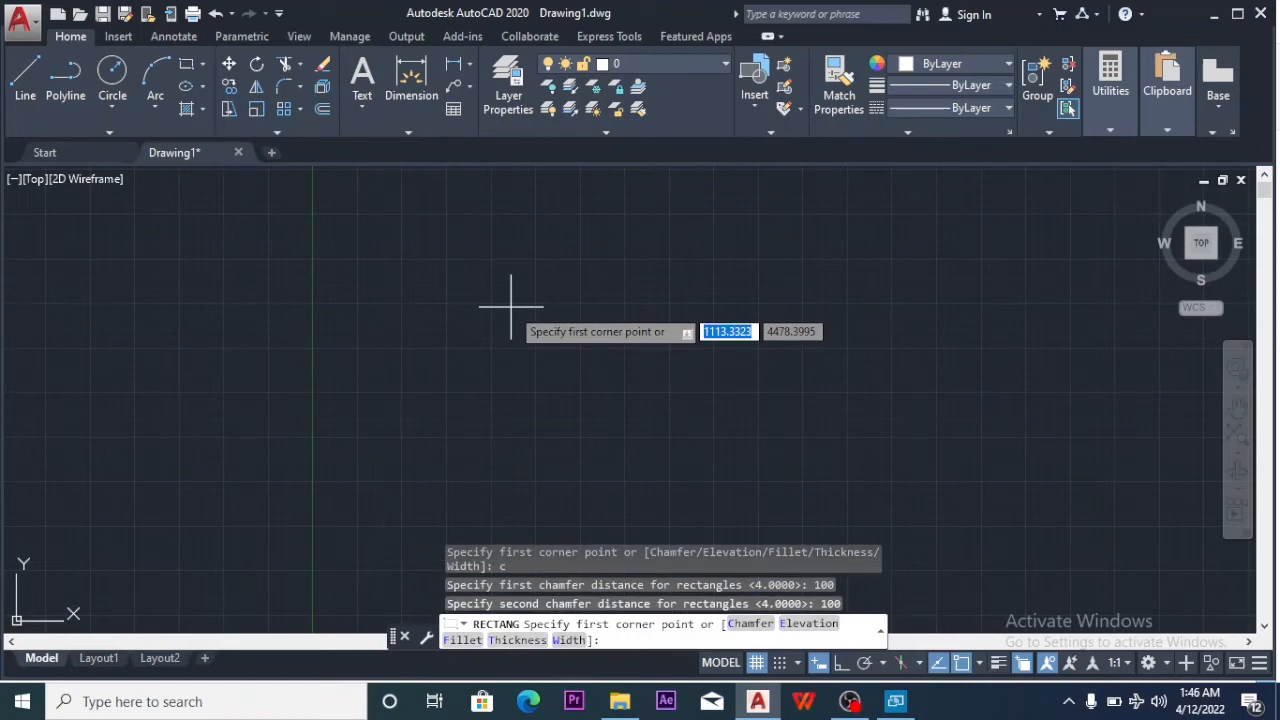
Draw the chamfered rectangle with its first corner at 1000,800, making it 1000 units wide and 800 units high
{"action": "type", "text": "1000"}
{"action": "key", "text": "Tab"}
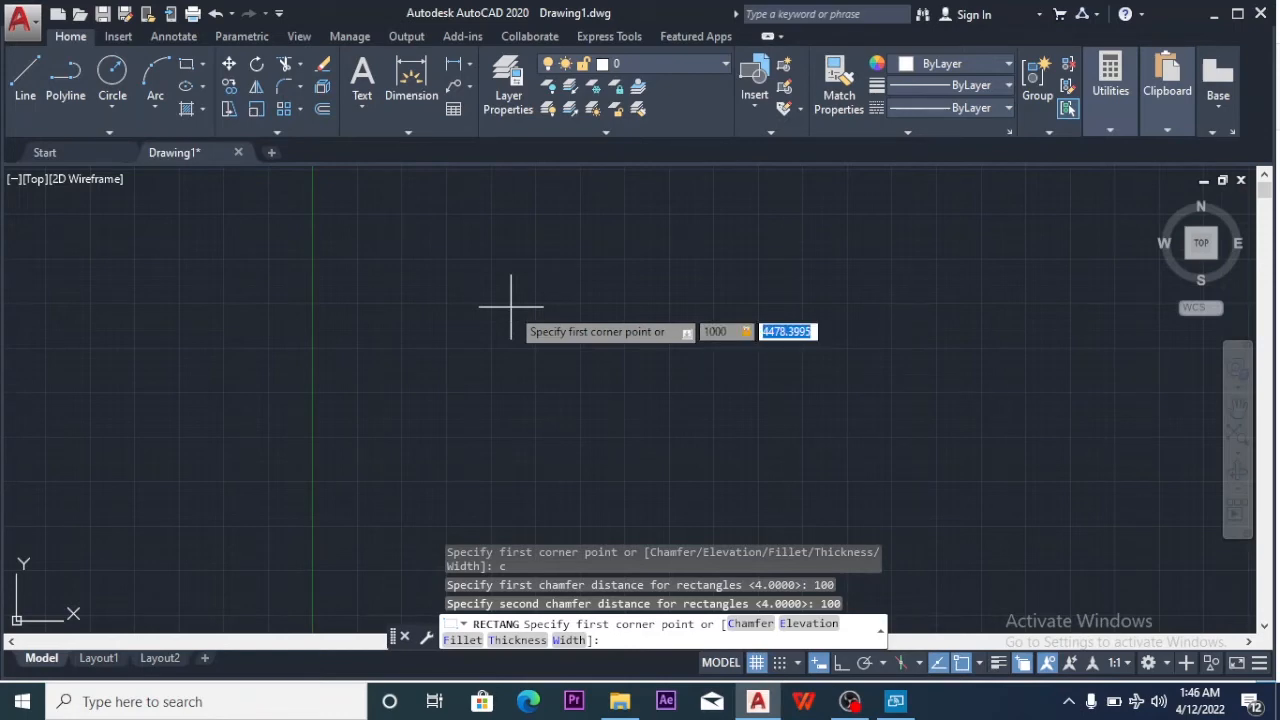
{"action": "type", "text": "800"}
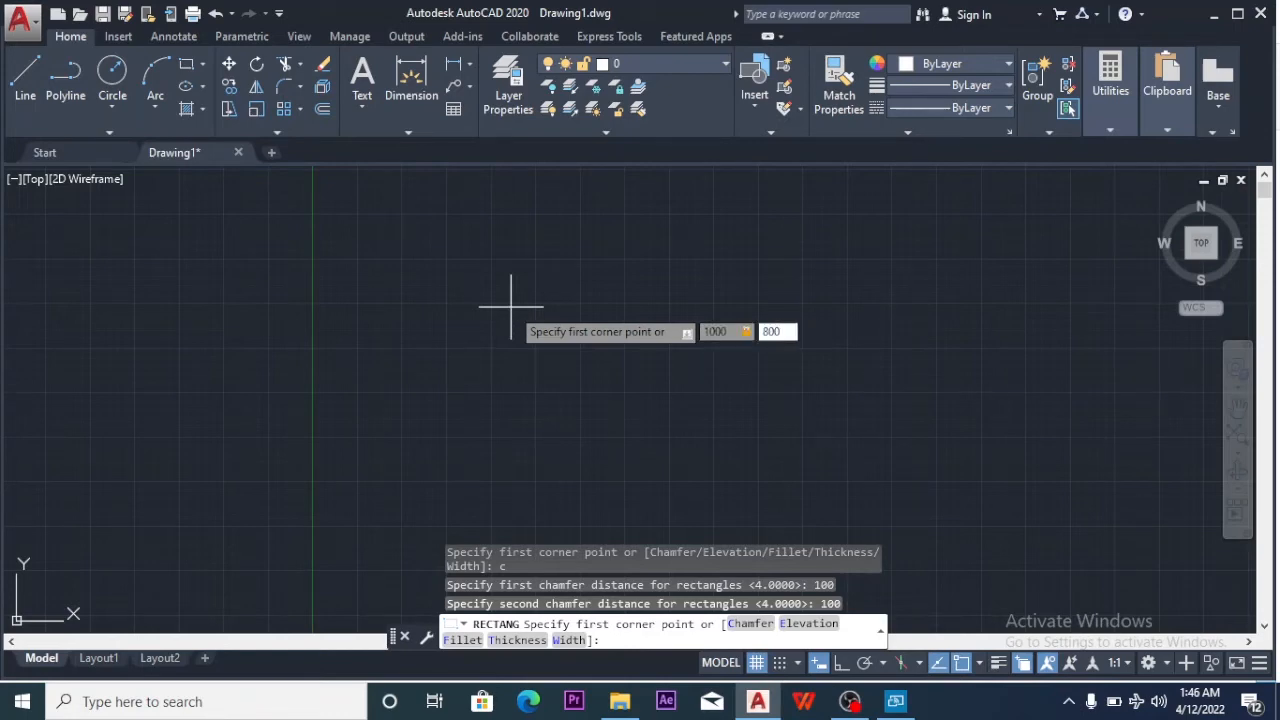
{"action": "key", "text": "Return"}
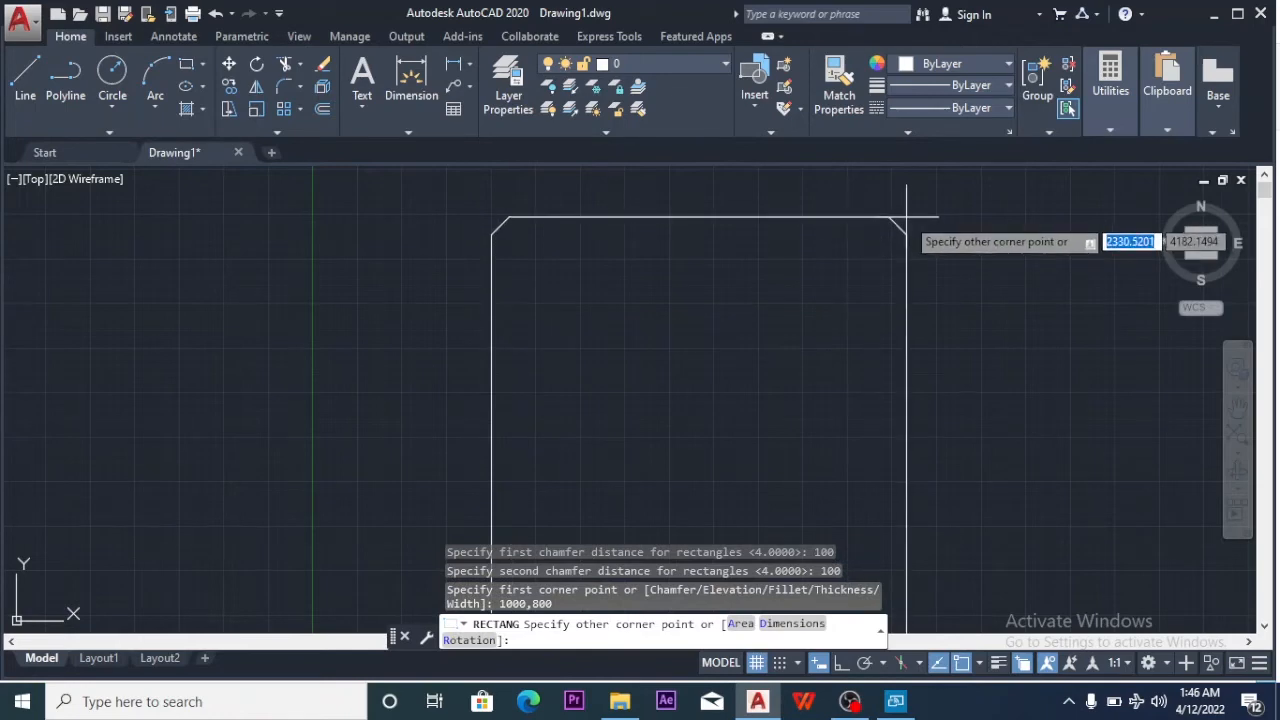
{"action": "scroll", "coordinate": [914, 206], "scroll_direction": "down", "scroll_amount": 4}
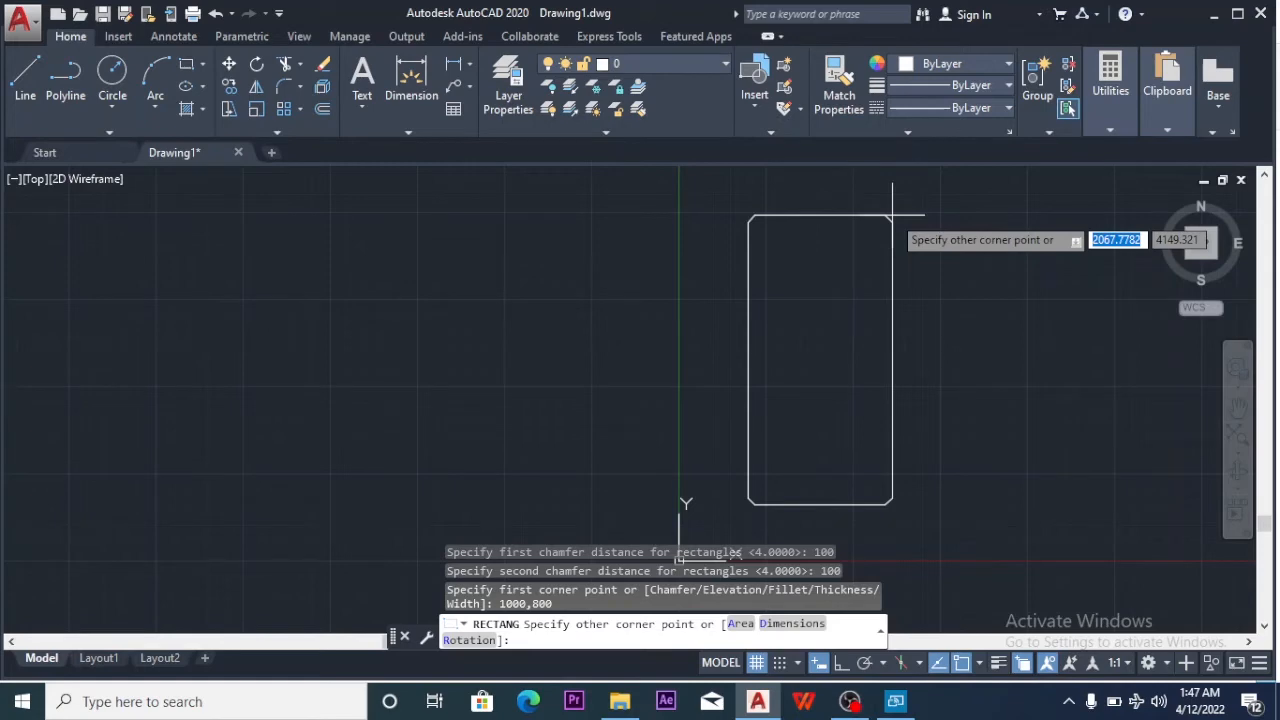
{"action": "type", "text": "1000"}
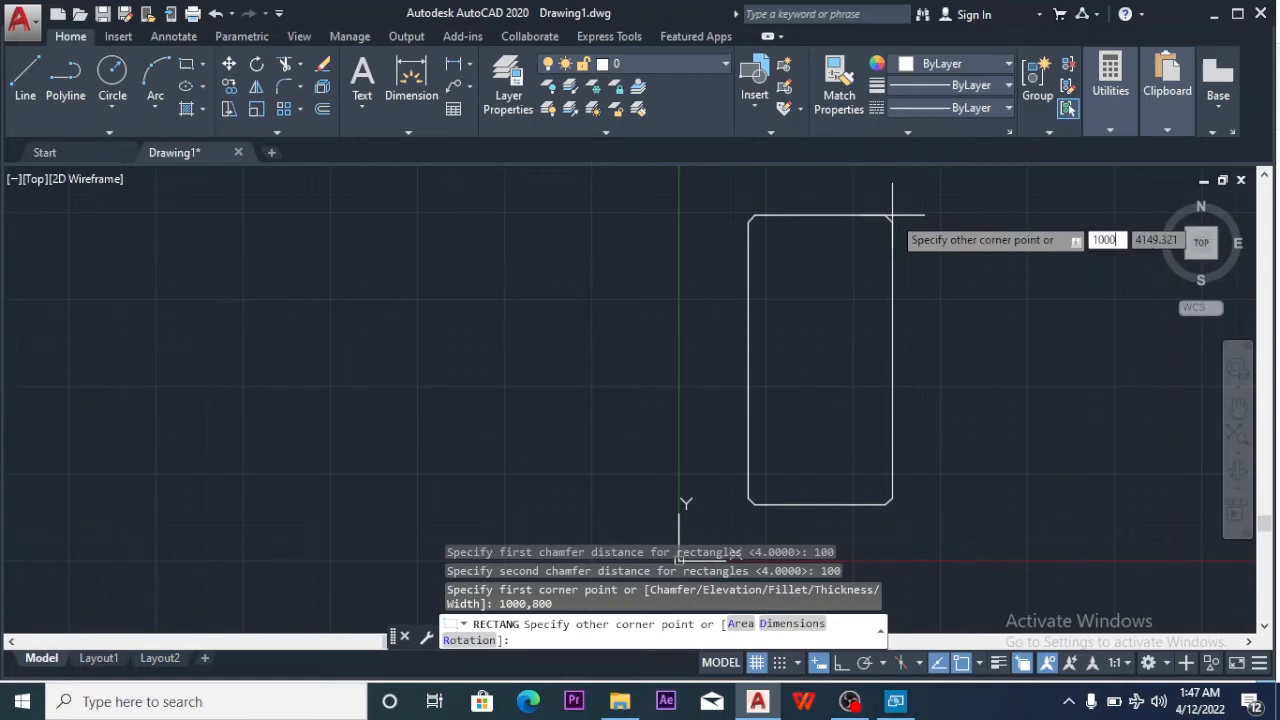
{"action": "key", "text": "Tab"}
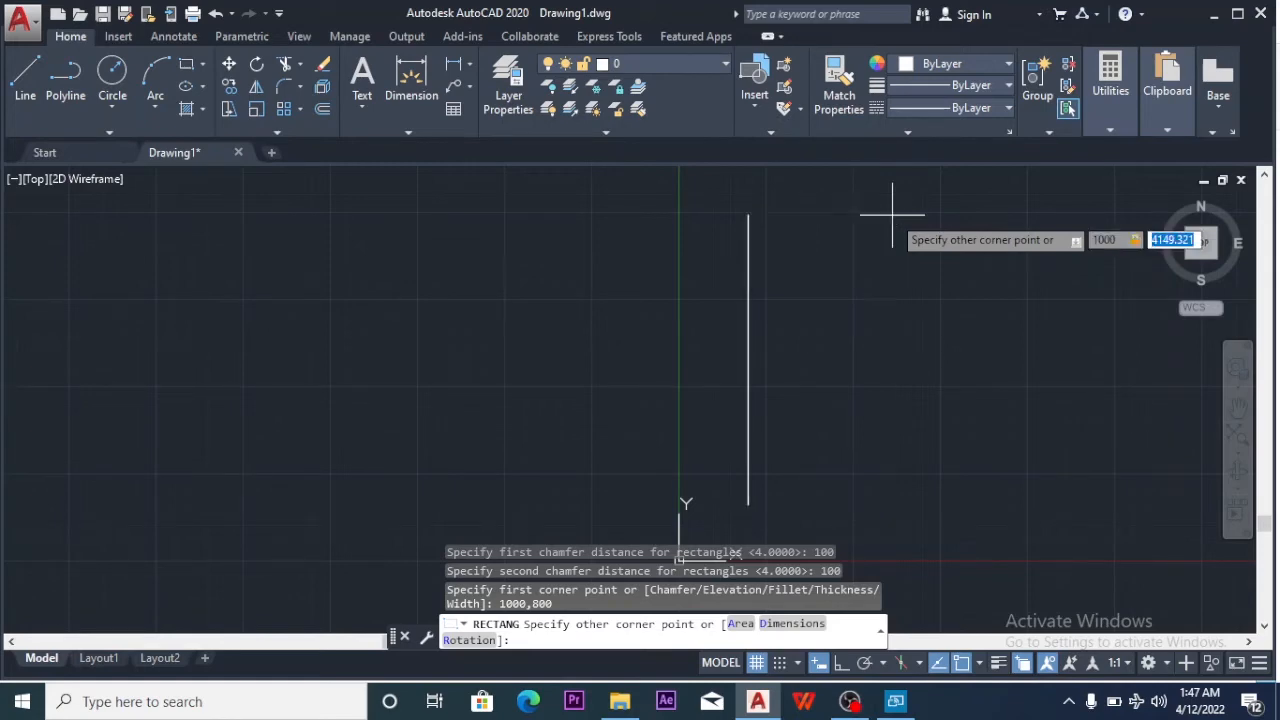
{"action": "type", "text": "800"}
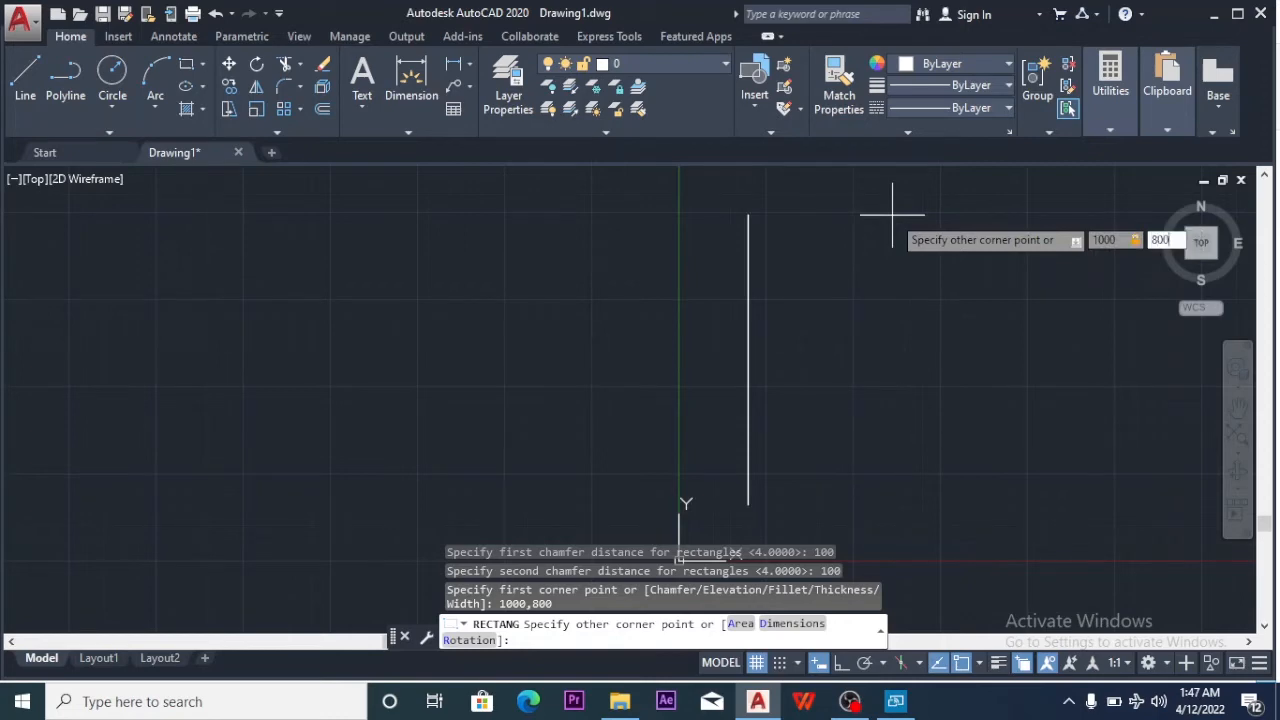
{"action": "key", "text": "Return"}
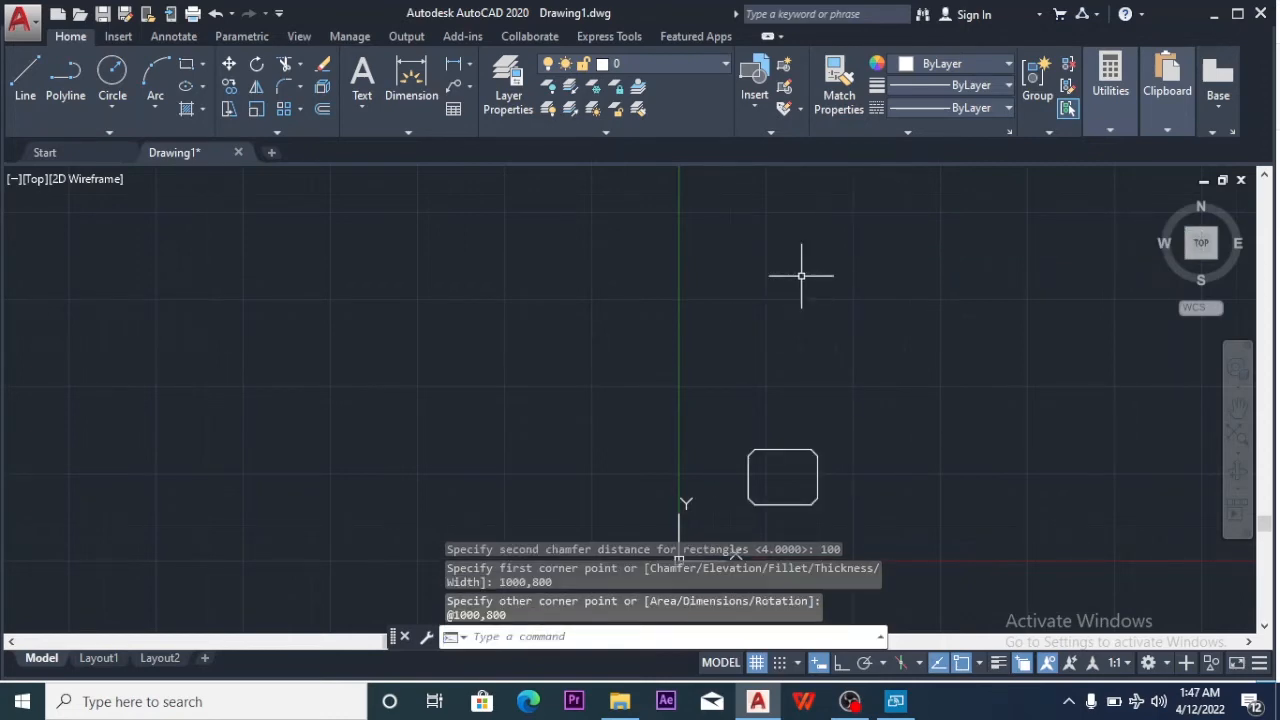
Select the rectangle with 100-unit chamfers using a crossing window and delete it
{"action": "scroll", "coordinate": [798, 243], "scroll_direction": "down", "scroll_amount": 2}
{"action": "scroll", "coordinate": [790, 420], "scroll_direction": "up", "scroll_amount": 6}
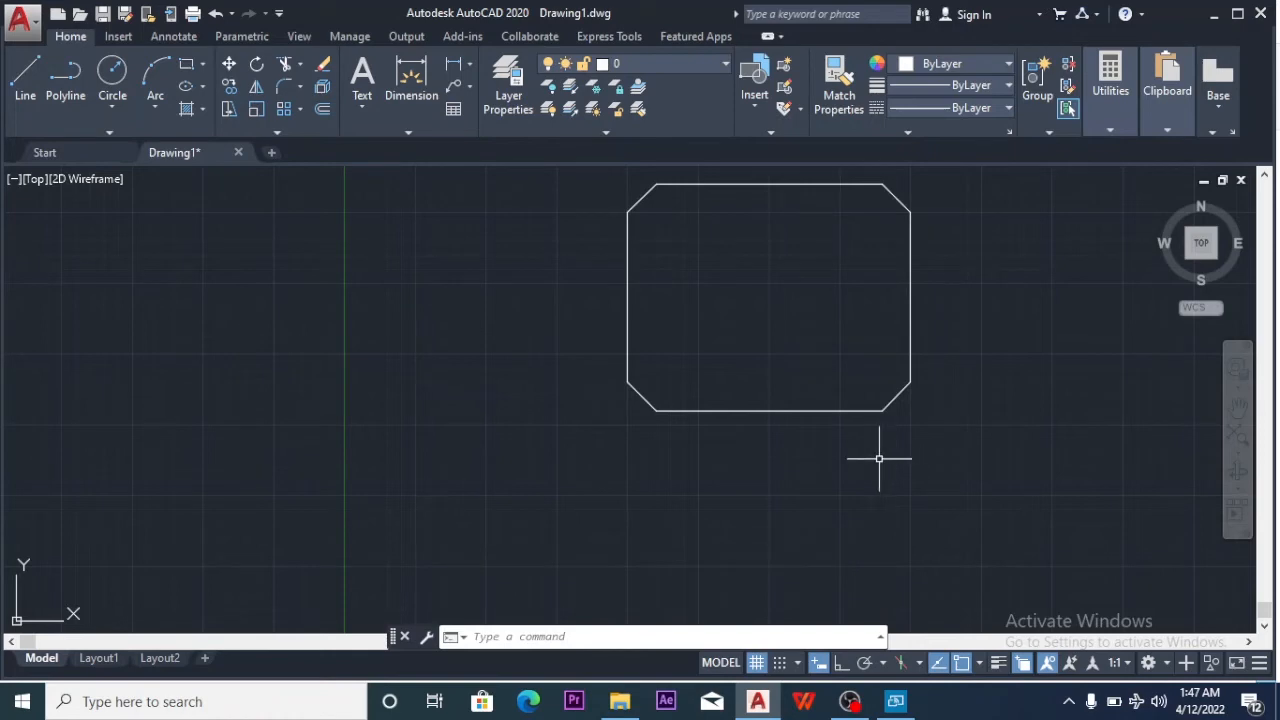
{"action": "scroll", "coordinate": [857, 365], "scroll_direction": "down", "scroll_amount": 2}
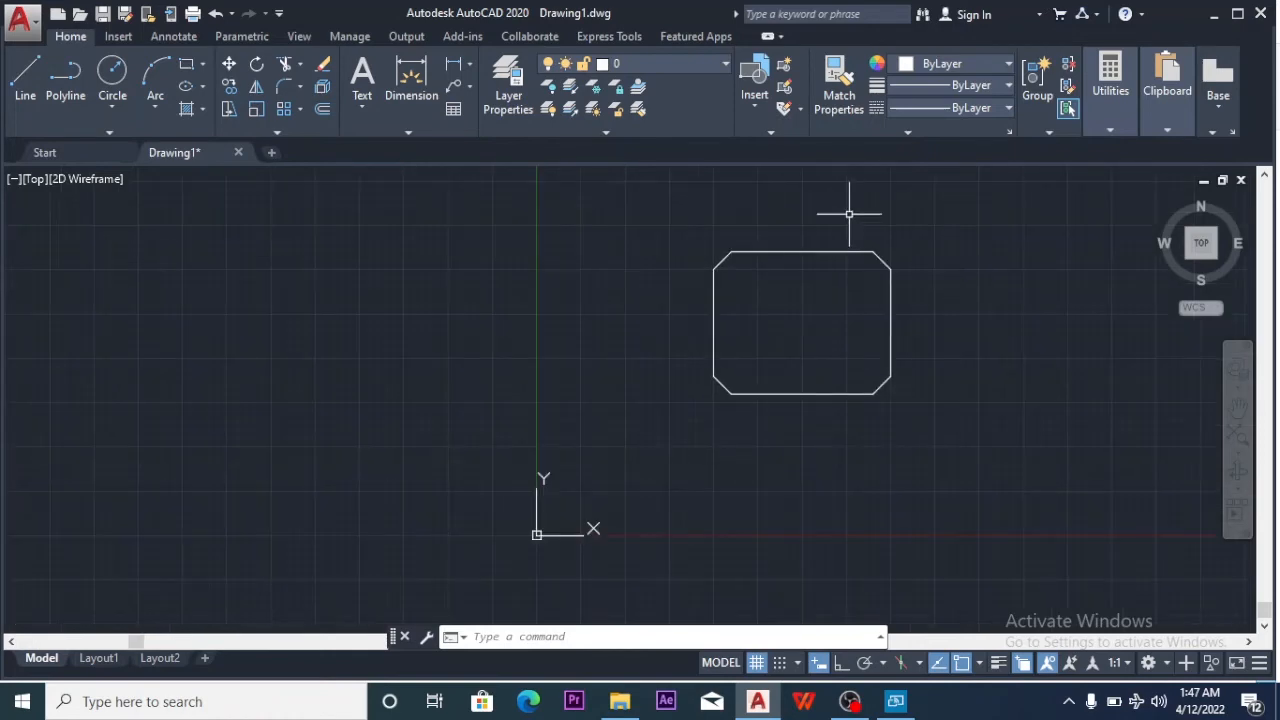
{"action": "left_click", "coordinate": [943, 214]}
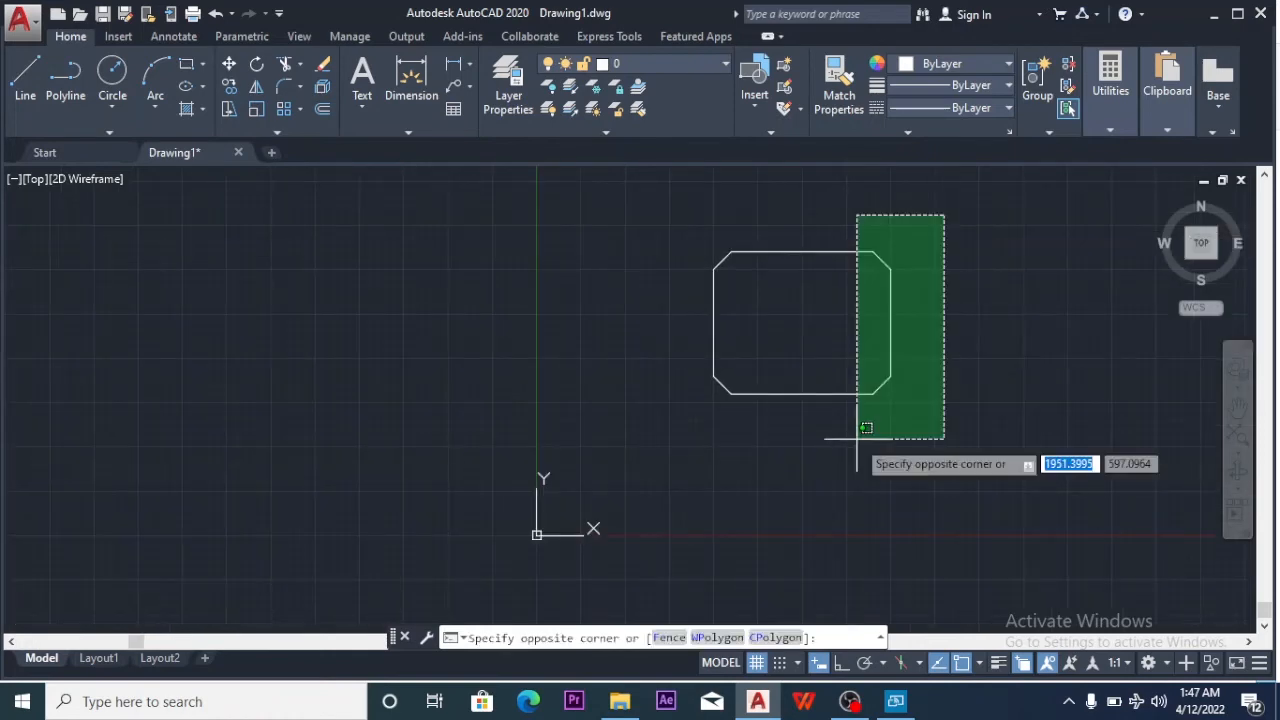
{"action": "left_click", "coordinate": [748, 438]}
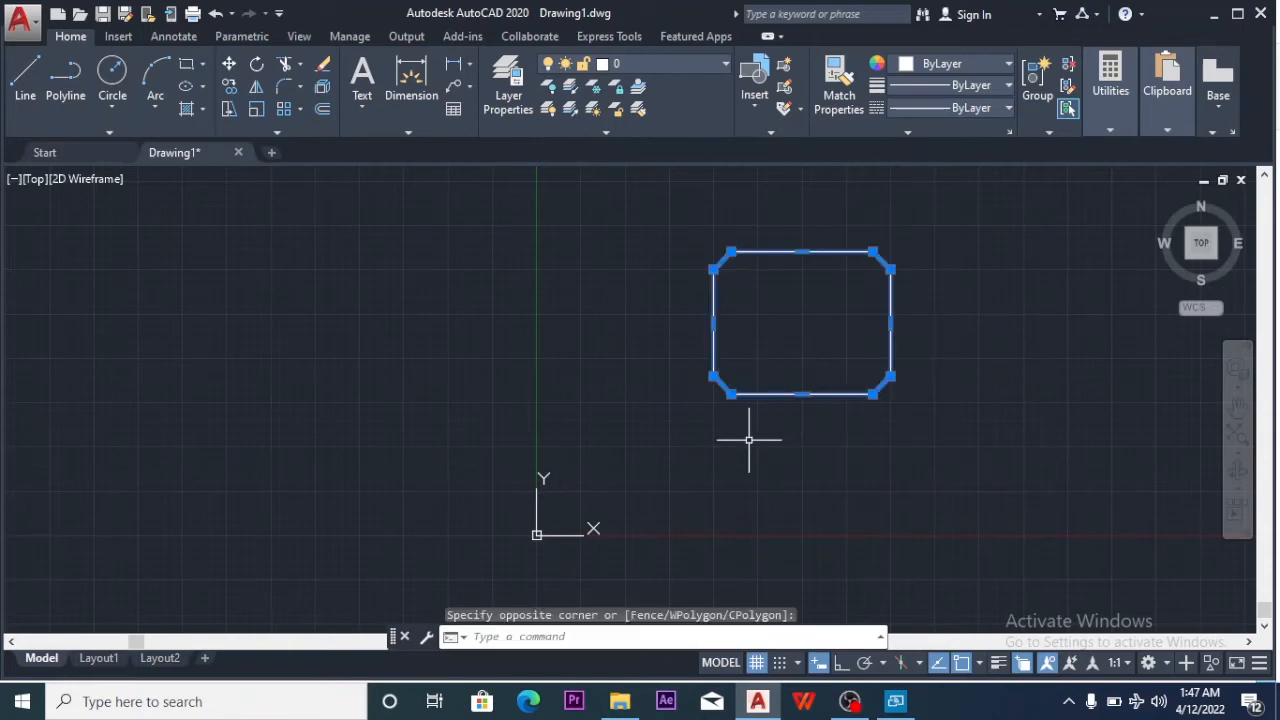
{"action": "key", "text": "Delete"}
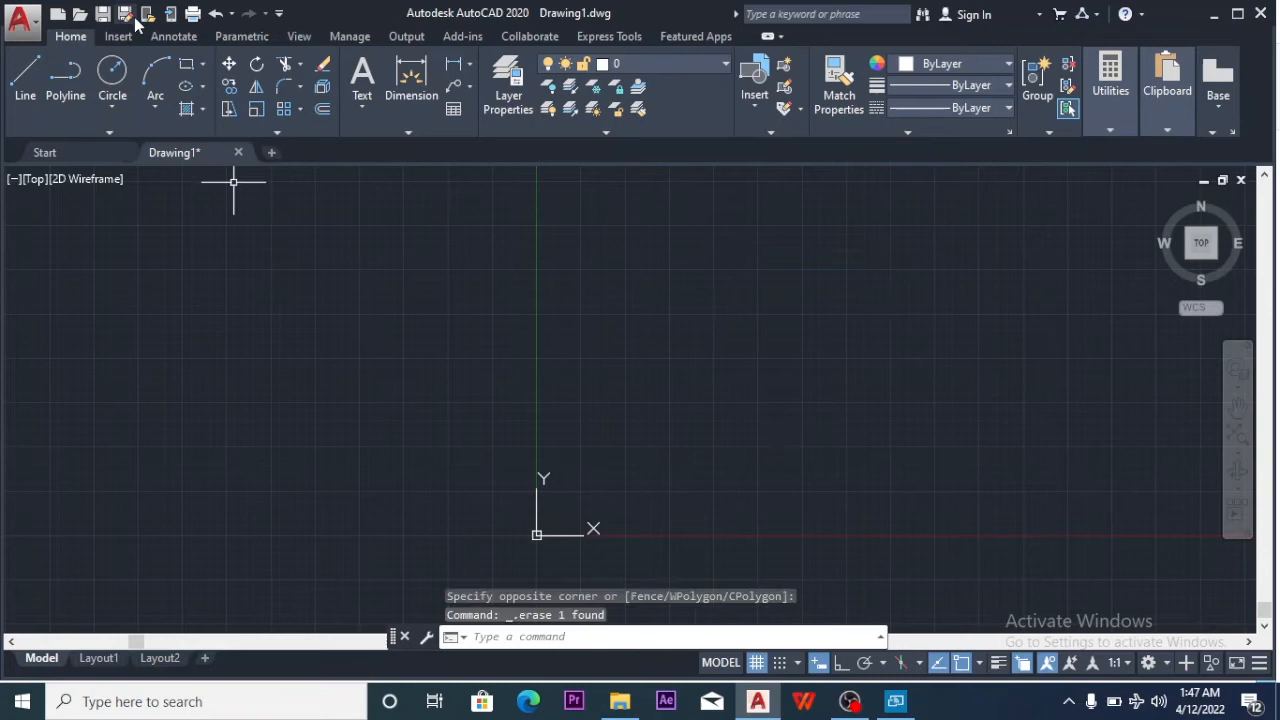
Start the Rectangle command and choose its Fillet option, accepting the fillet radius of 100
{"action": "left_click", "coordinate": [190, 64]}
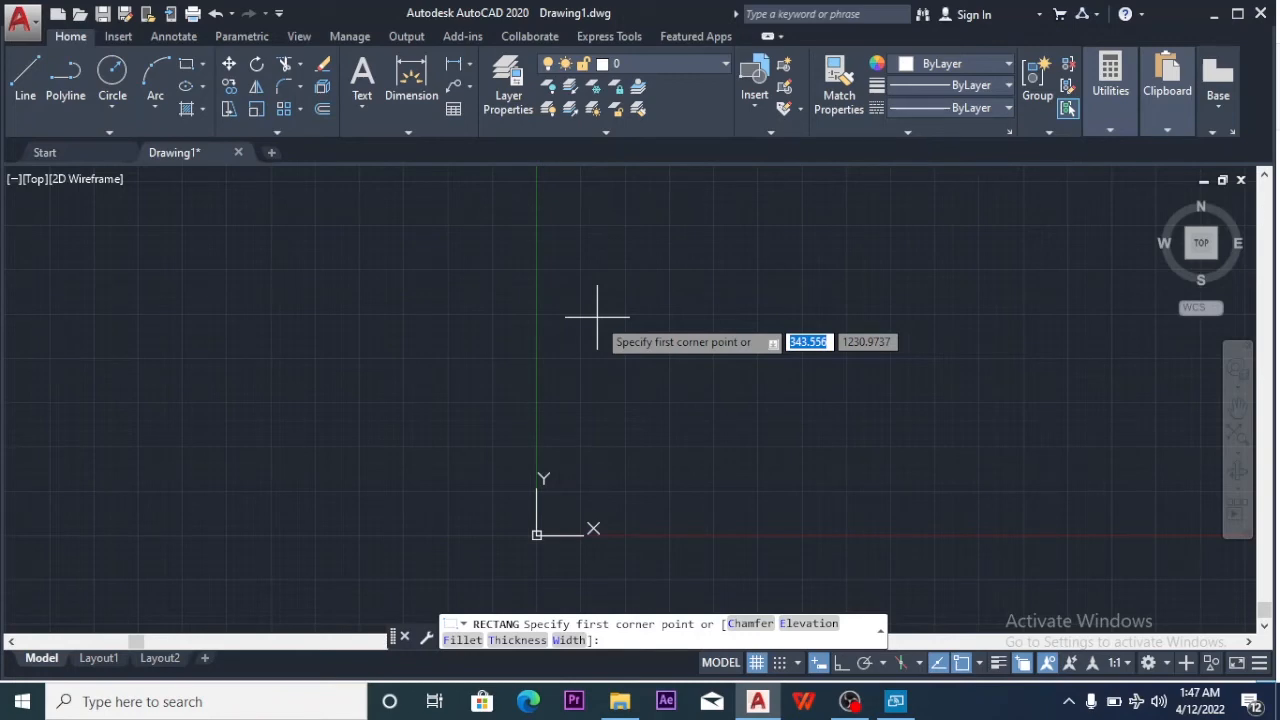
{"action": "type", "text": "f"}
{"action": "key", "text": "Return"}
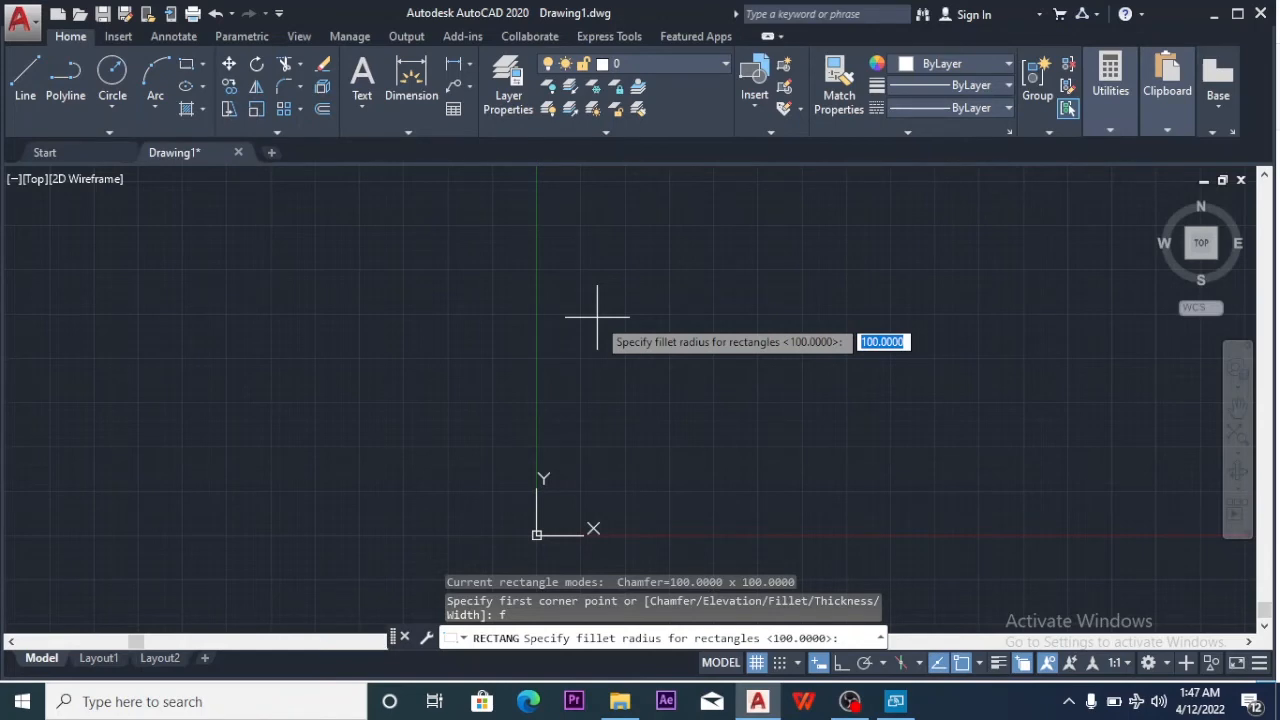
{"action": "key", "text": "Return"}
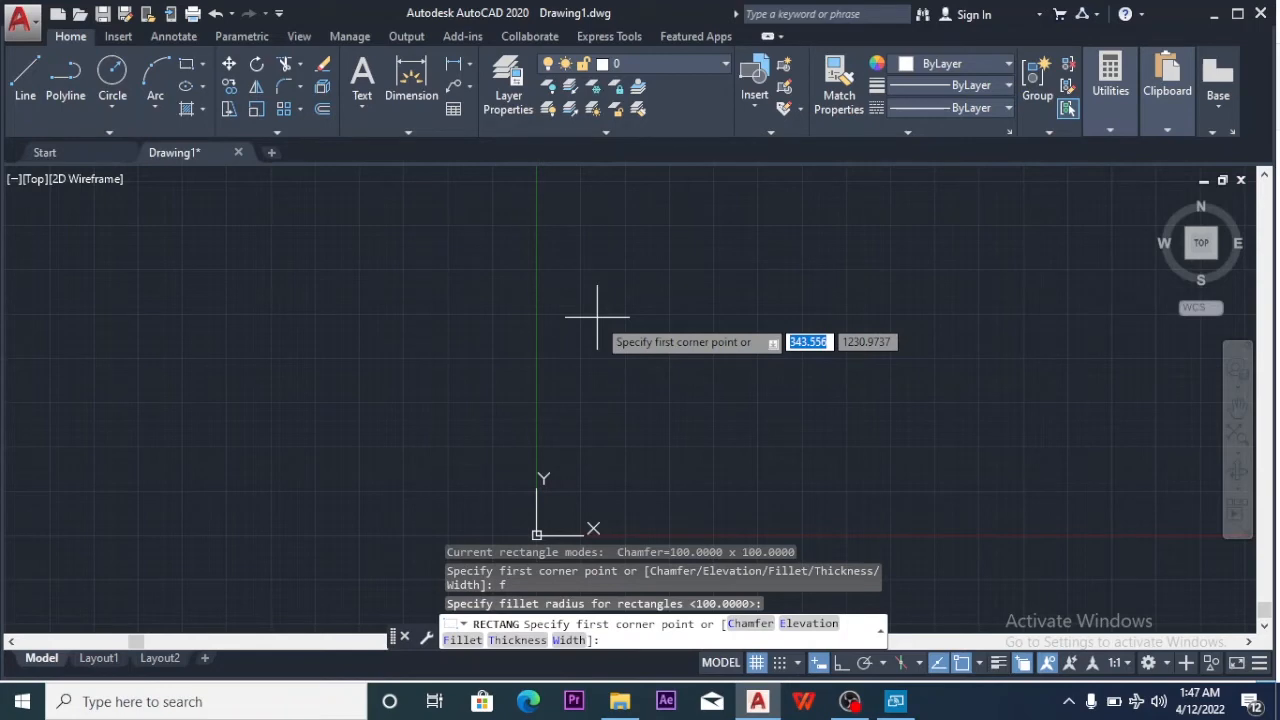
Draw the filleted rectangle 1000 units wide and 800 units high from a freely picked first corner near the Y axis
{"action": "left_click", "coordinate": [560, 277]}
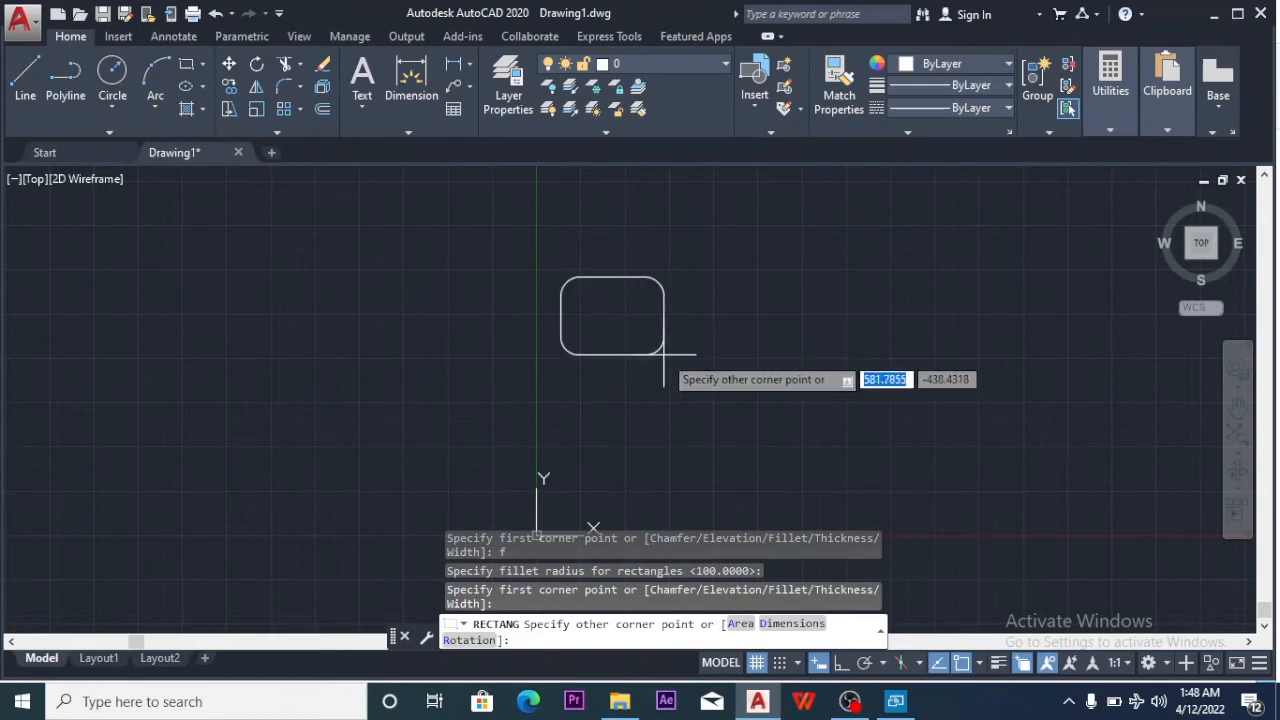
{"action": "type", "text": "1000"}
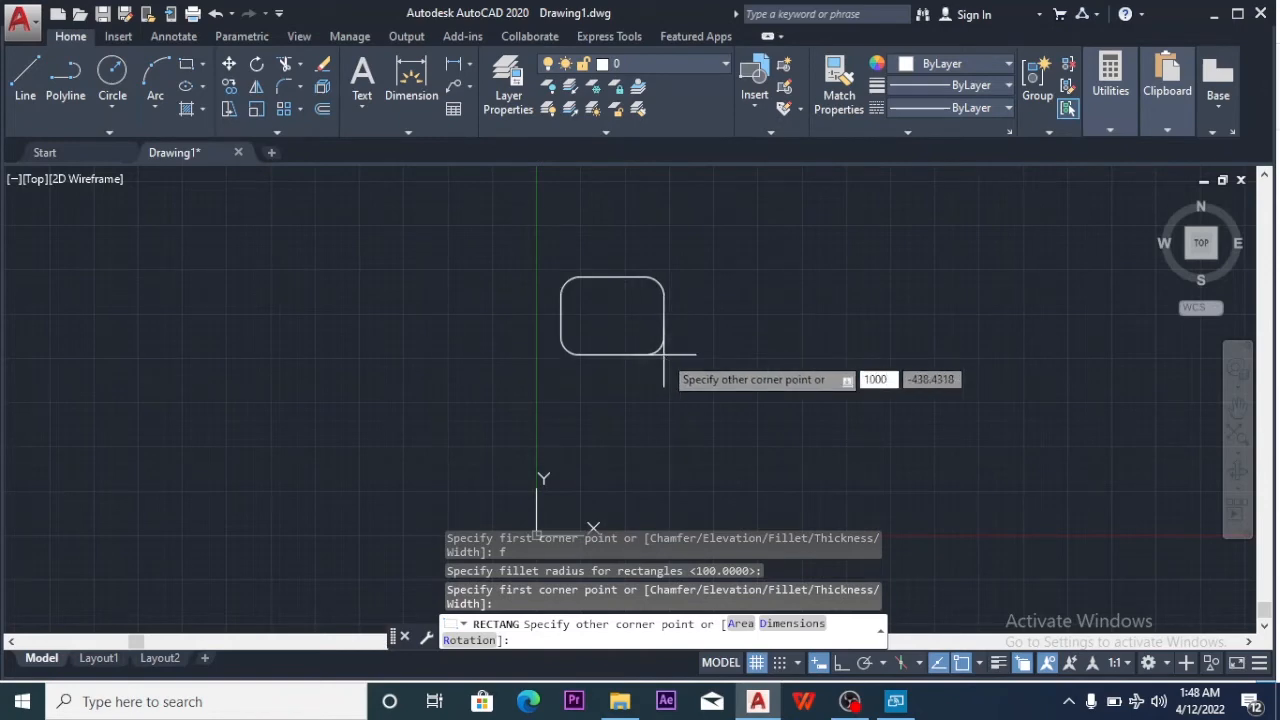
{"action": "key", "text": "Tab"}
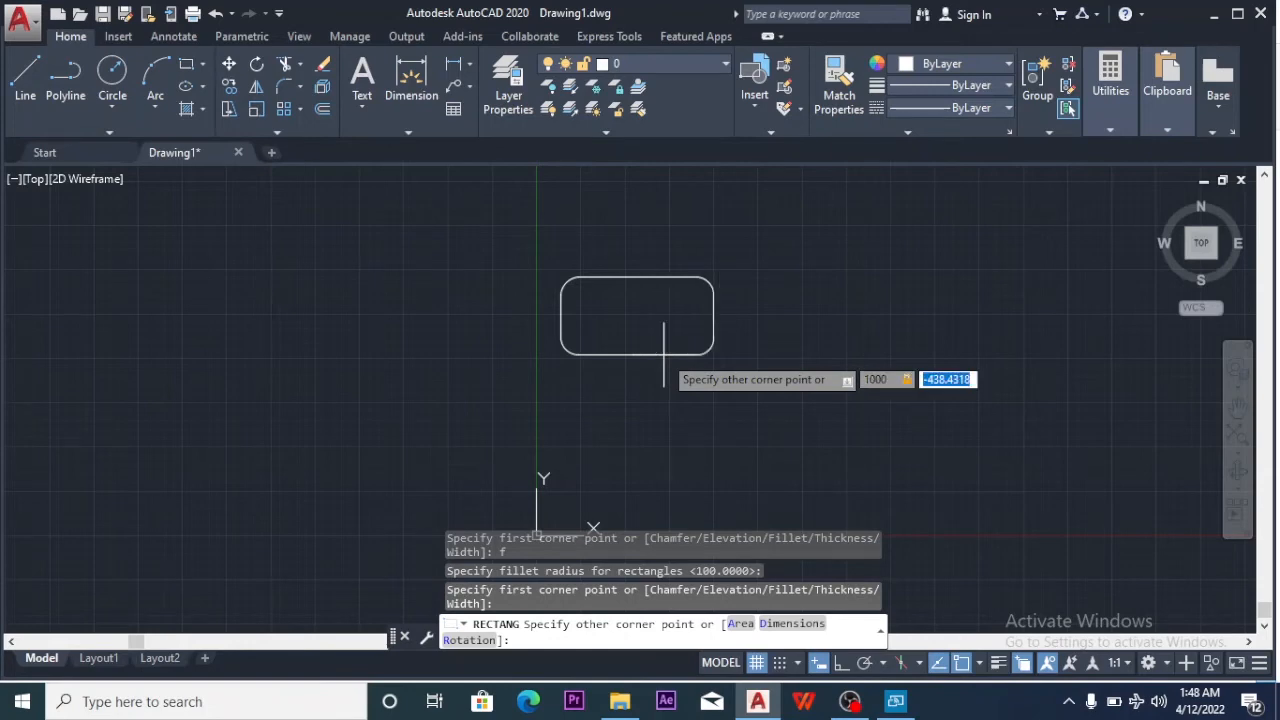
{"action": "type", "text": "800"}
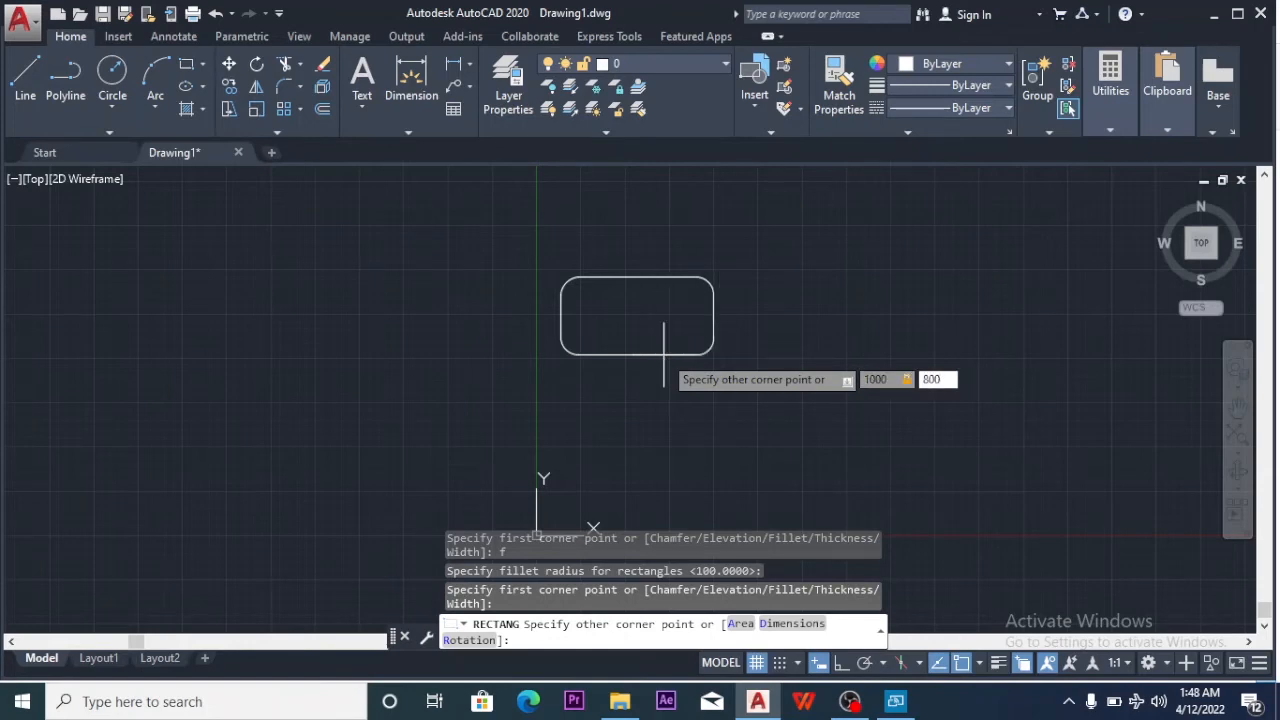
{"action": "key", "text": "Return"}
Examine the rounded upper-left corner of the filleted rectangle up close, and return to the whole shape
{"action": "scroll", "coordinate": [663, 354], "scroll_direction": "down", "scroll_amount": 4}
{"action": "scroll", "coordinate": [657, 245], "scroll_direction": "up", "scroll_amount": 4}
{"action": "scroll", "coordinate": [744, 311], "scroll_direction": "up", "scroll_amount": 4}
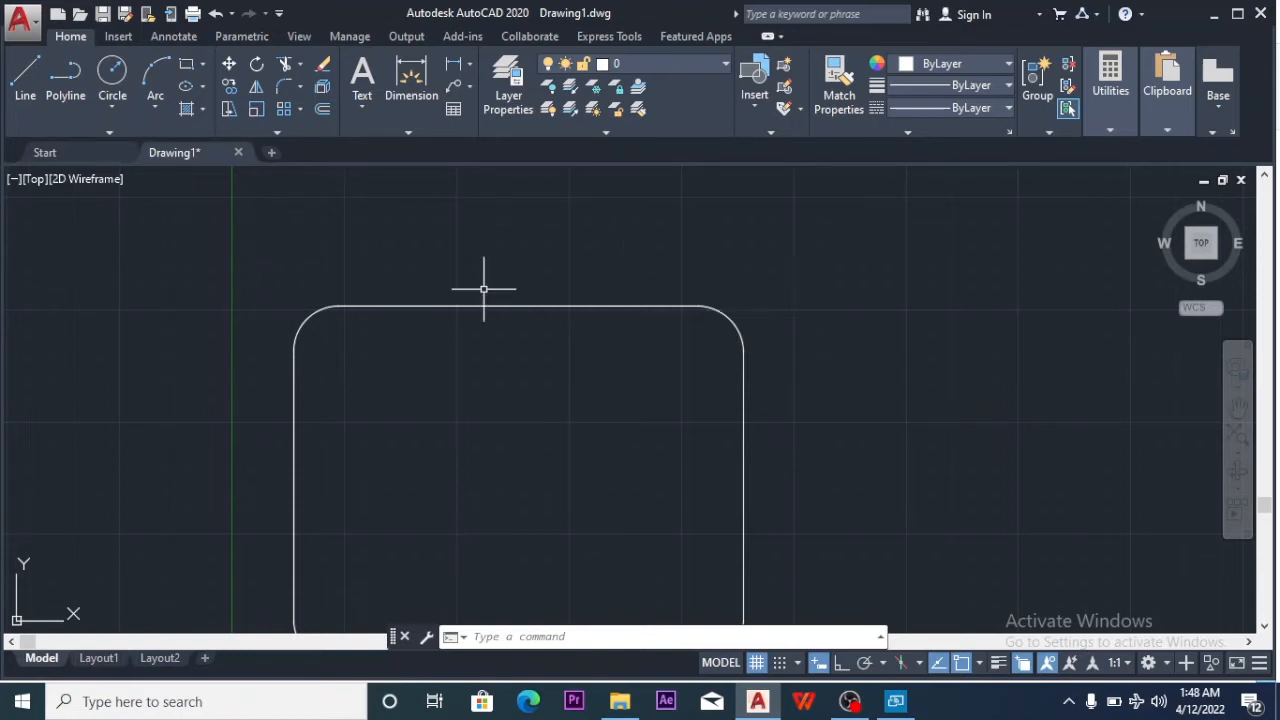
{"action": "scroll", "coordinate": [324, 315], "scroll_direction": "up", "scroll_amount": 5}
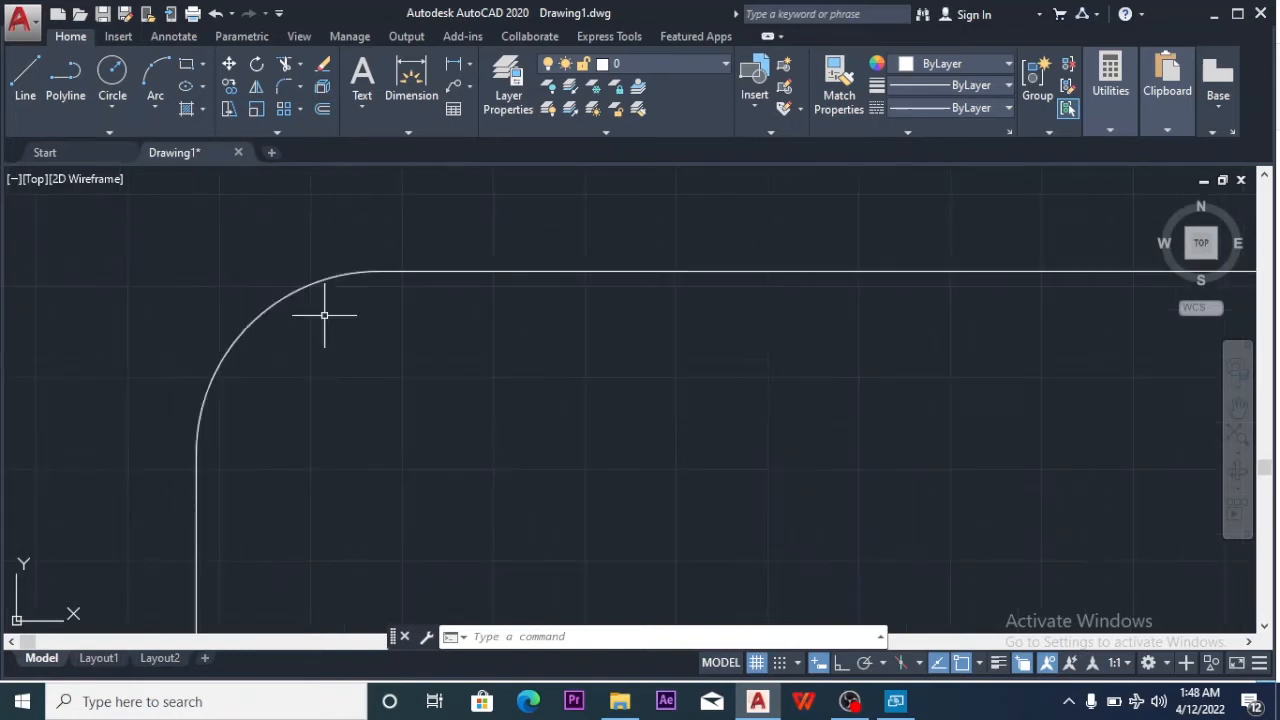
{"action": "scroll", "coordinate": [279, 301], "scroll_direction": "down", "scroll_amount": 3}
{"action": "scroll", "coordinate": [279, 301], "scroll_direction": "down", "scroll_amount": 6}
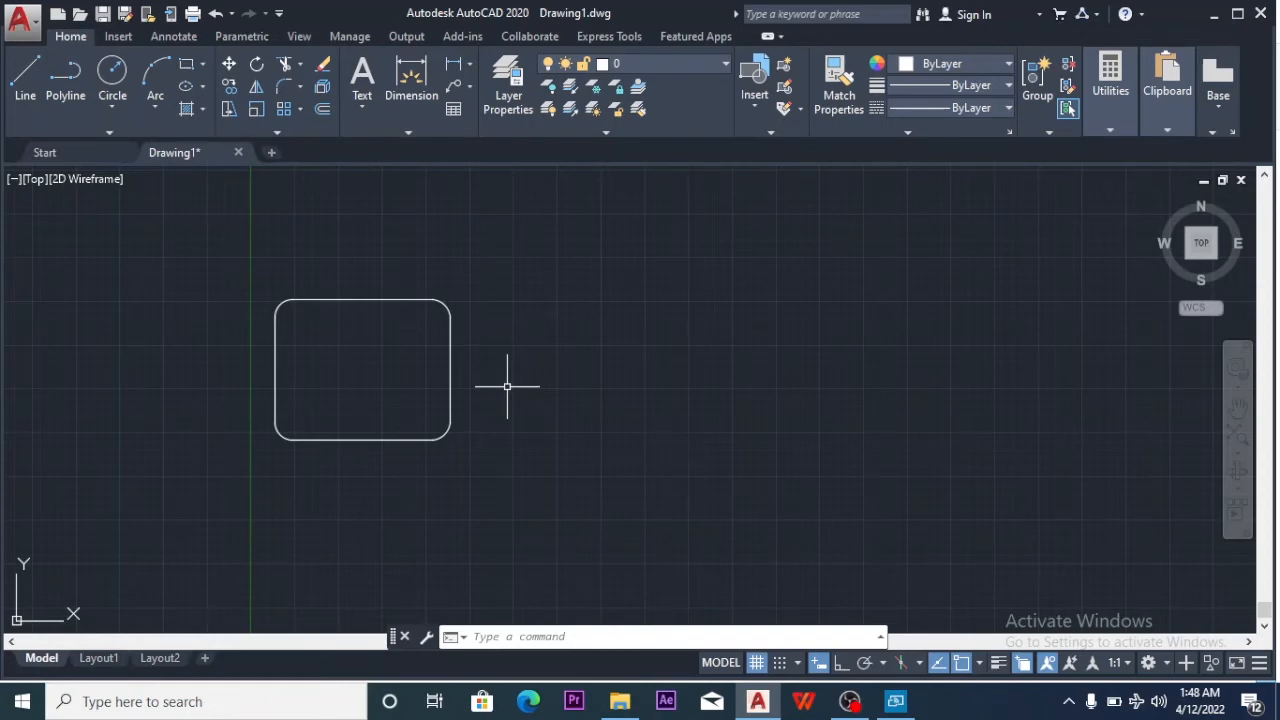
Select the filleted rectangle with a crossing window and delete it
{"action": "scroll", "coordinate": [466, 317], "scroll_direction": "down", "scroll_amount": 3}
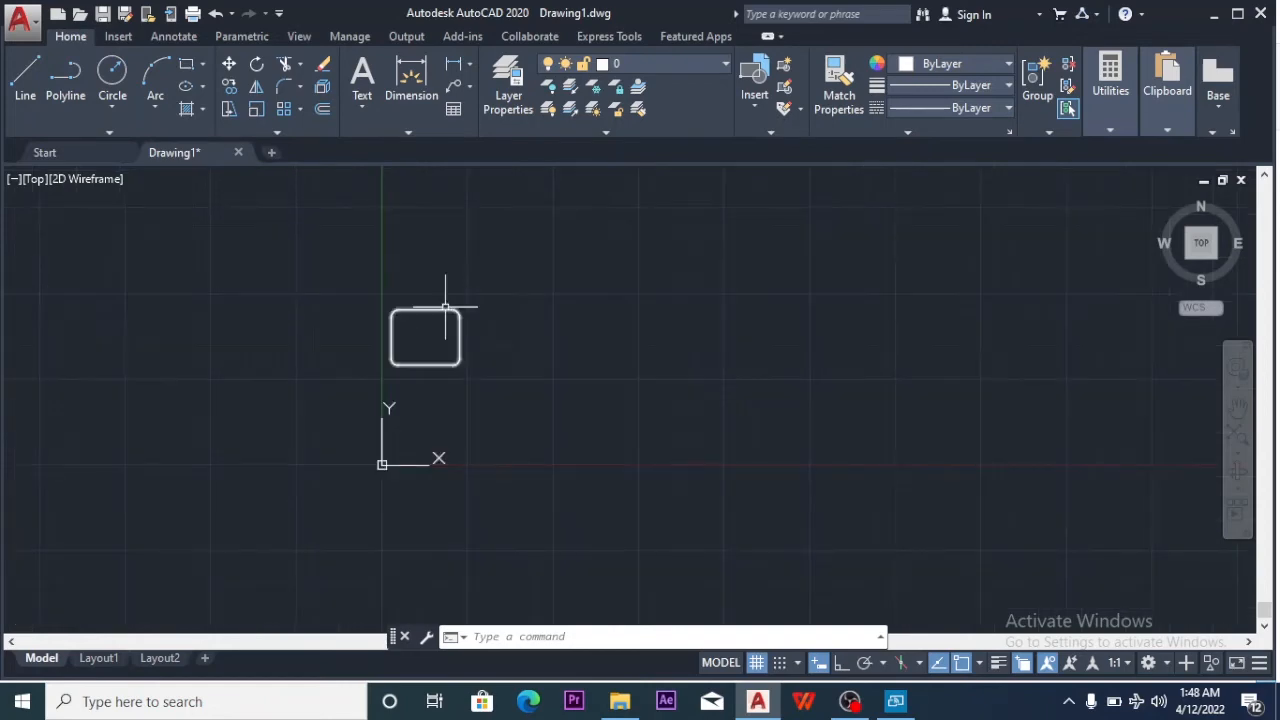
{"action": "left_click", "coordinate": [499, 280]}
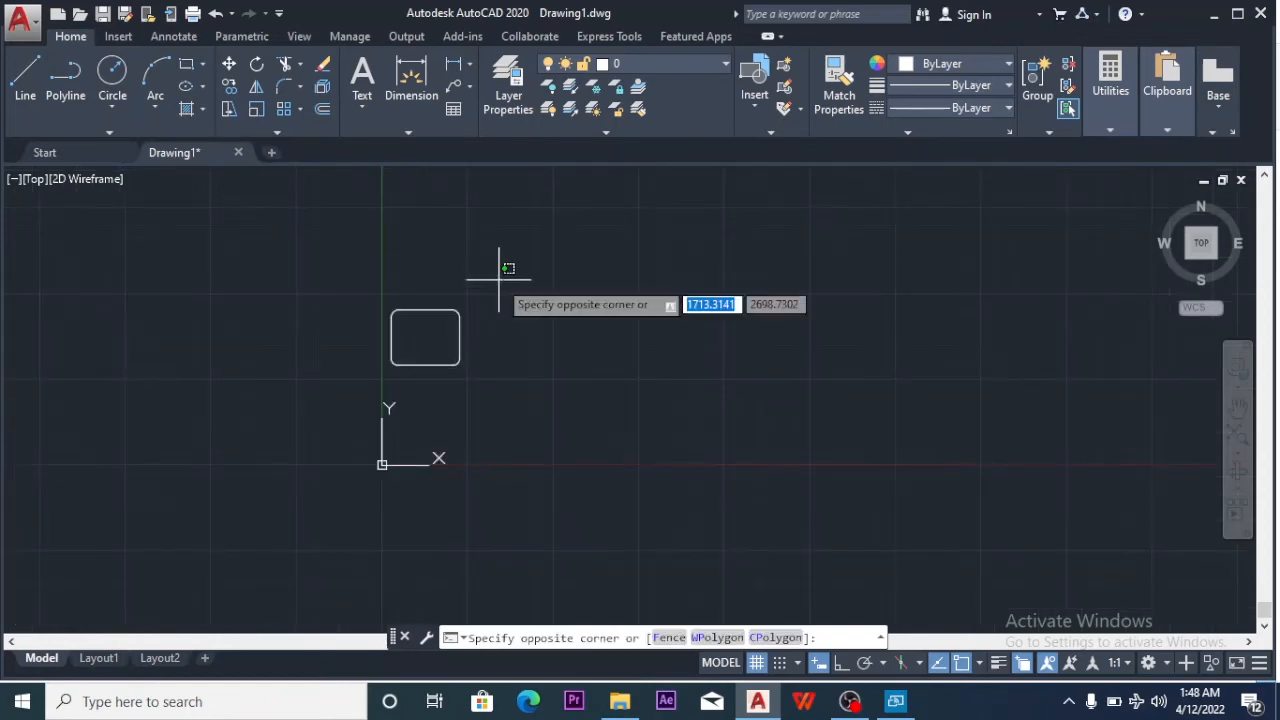
{"action": "left_click", "coordinate": [432, 375]}
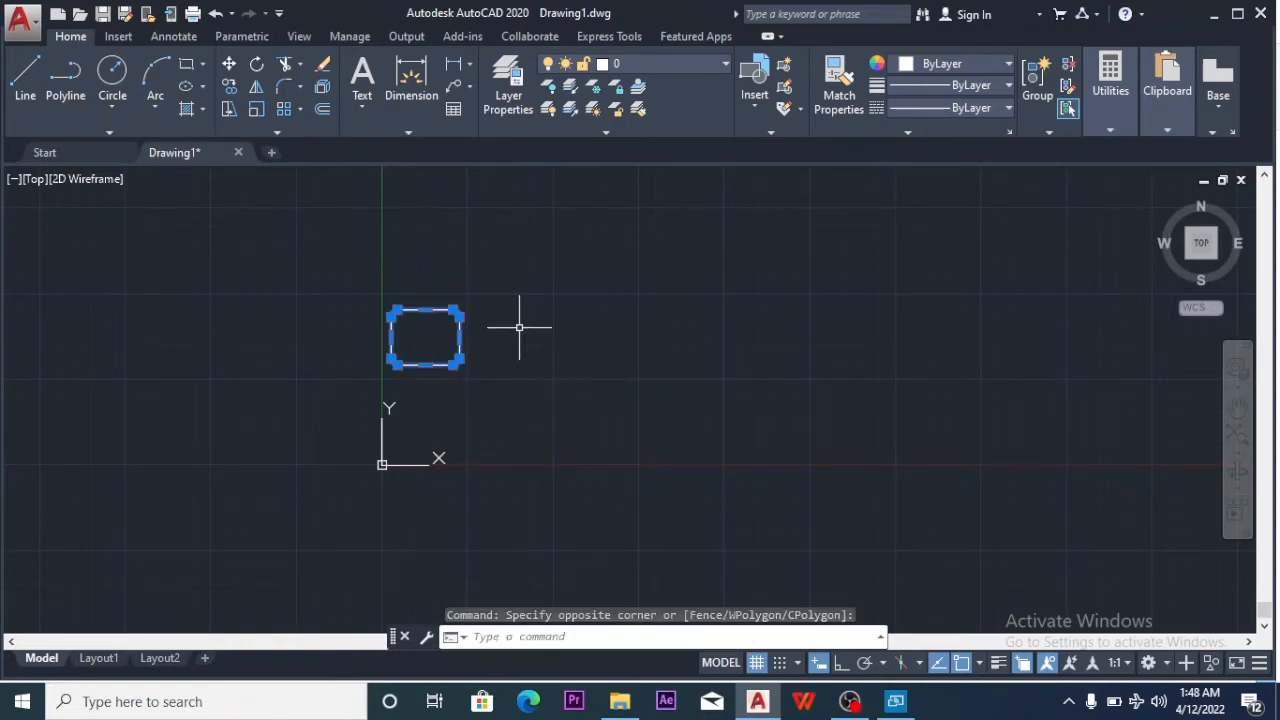
{"action": "key", "text": "Delete"}
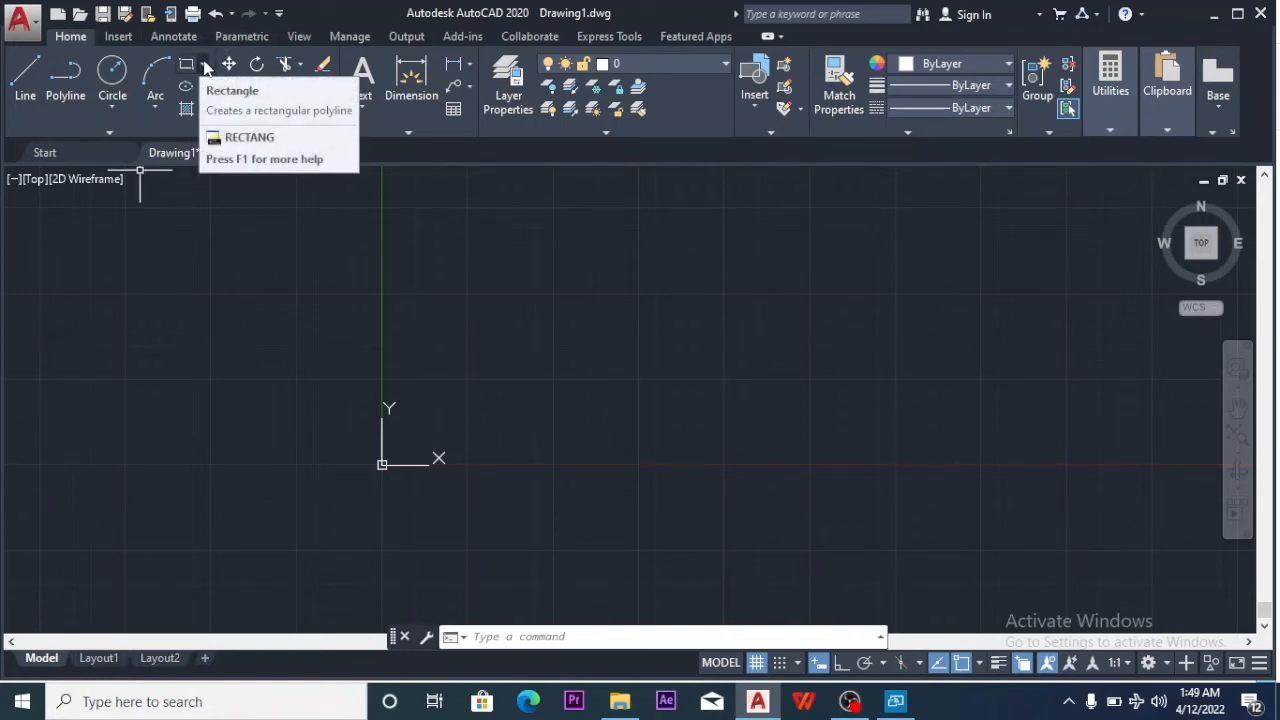
{"action": "left_click", "coordinate": [206, 65]}
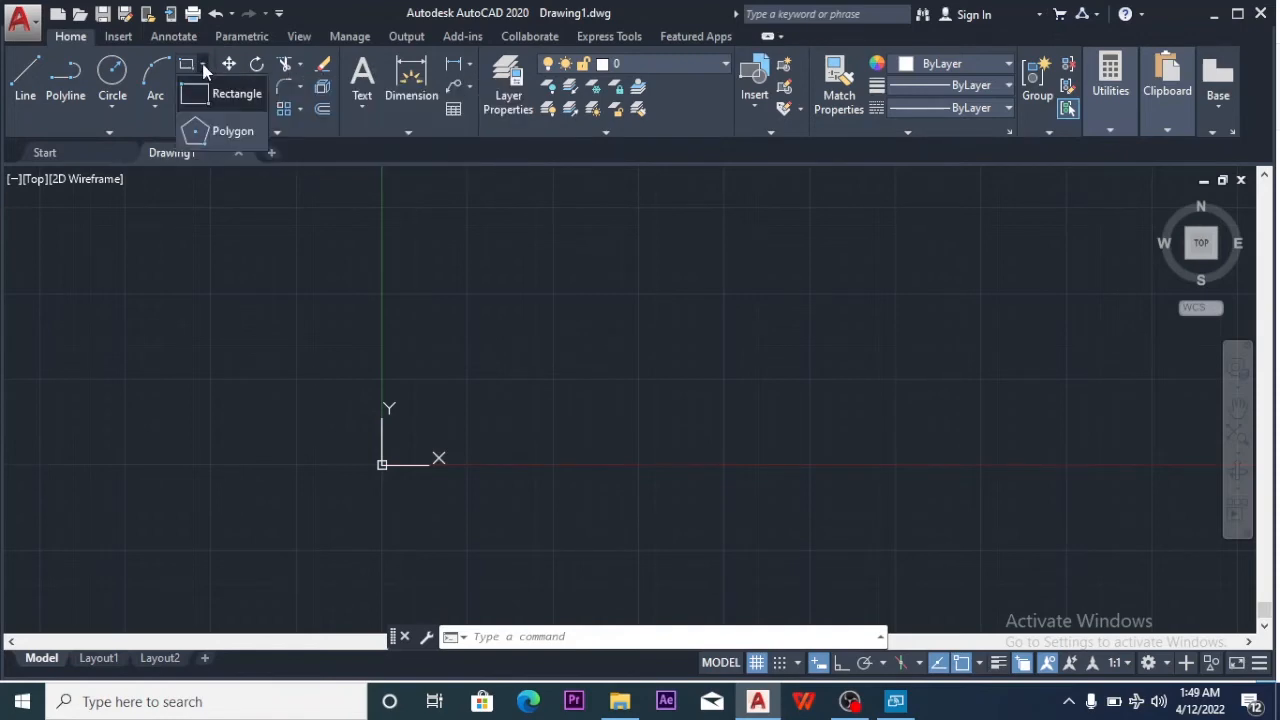
{"action": "left_click", "coordinate": [210, 130]}
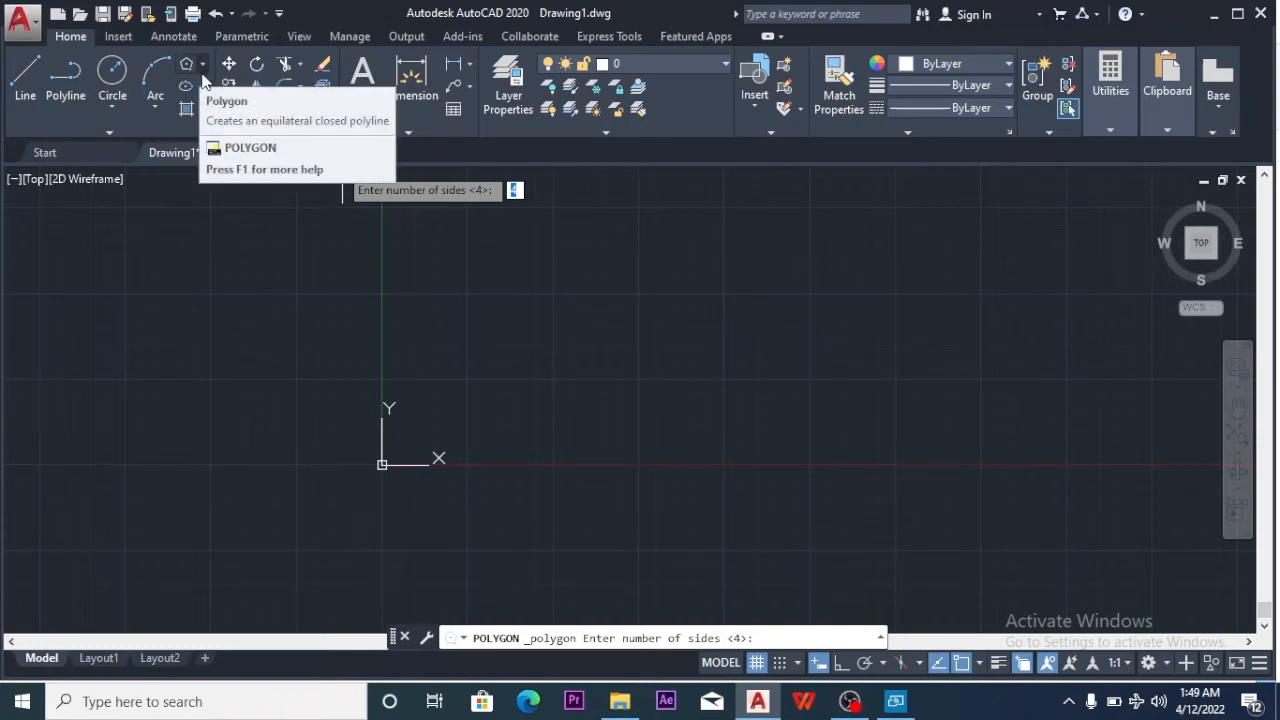
{"action": "key", "text": "Escape"}
{"action": "key", "text": "Escape"}
{"action": "key", "text": "Escape"}
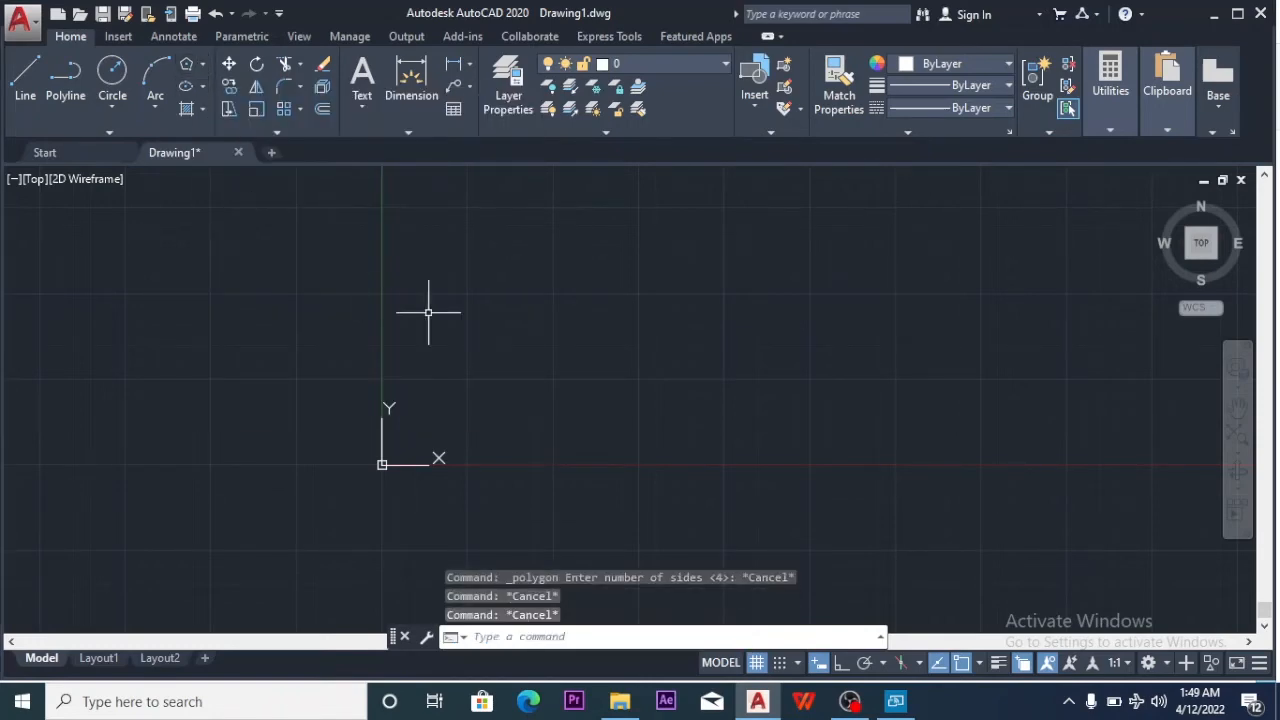
Draw a five-sided polygon inscribed in a circle of radius 500 around a freely picked center, with Ortho mode turned on
{"action": "type", "text": "POL"}
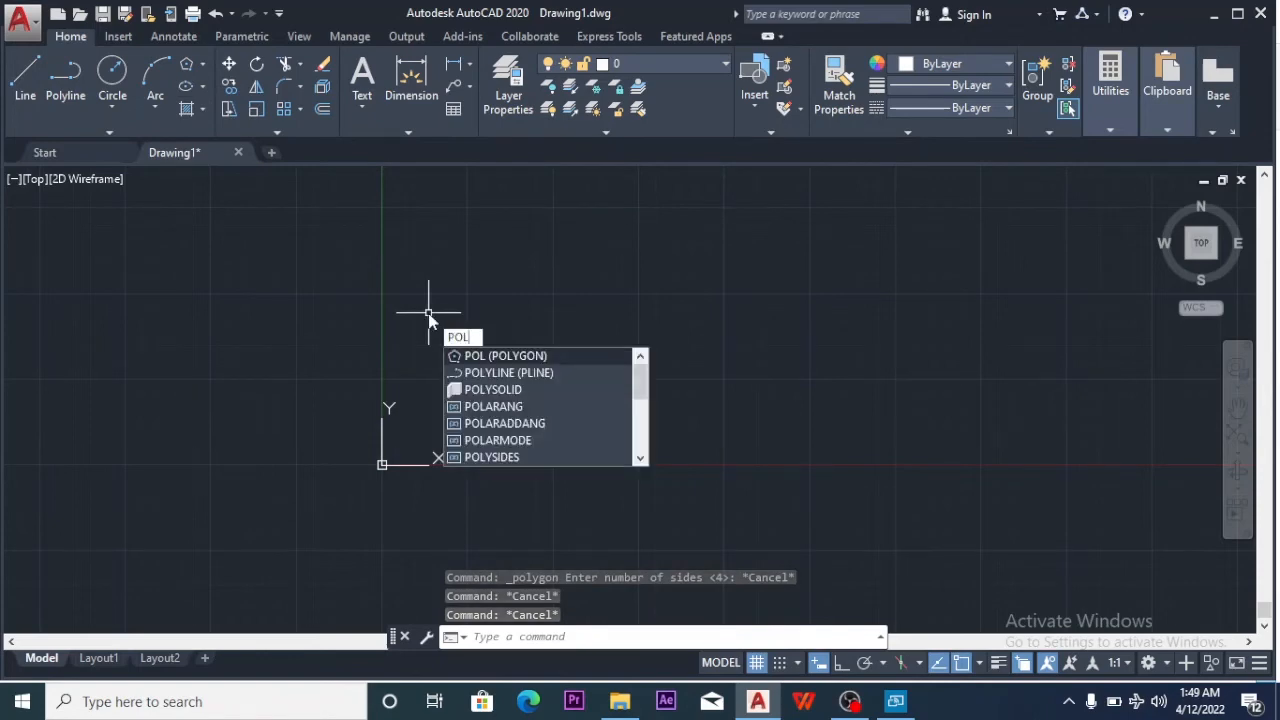
{"action": "key", "text": "Return"}
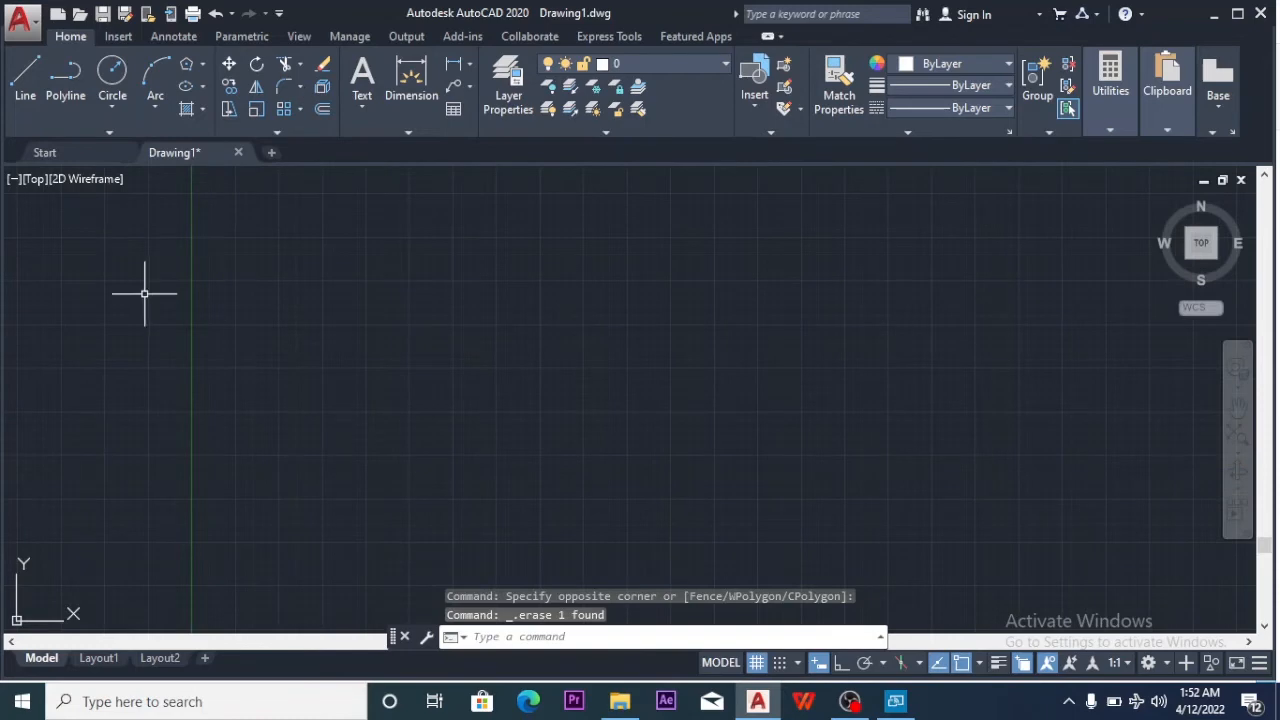
{"action": "type", "text": "pol"}
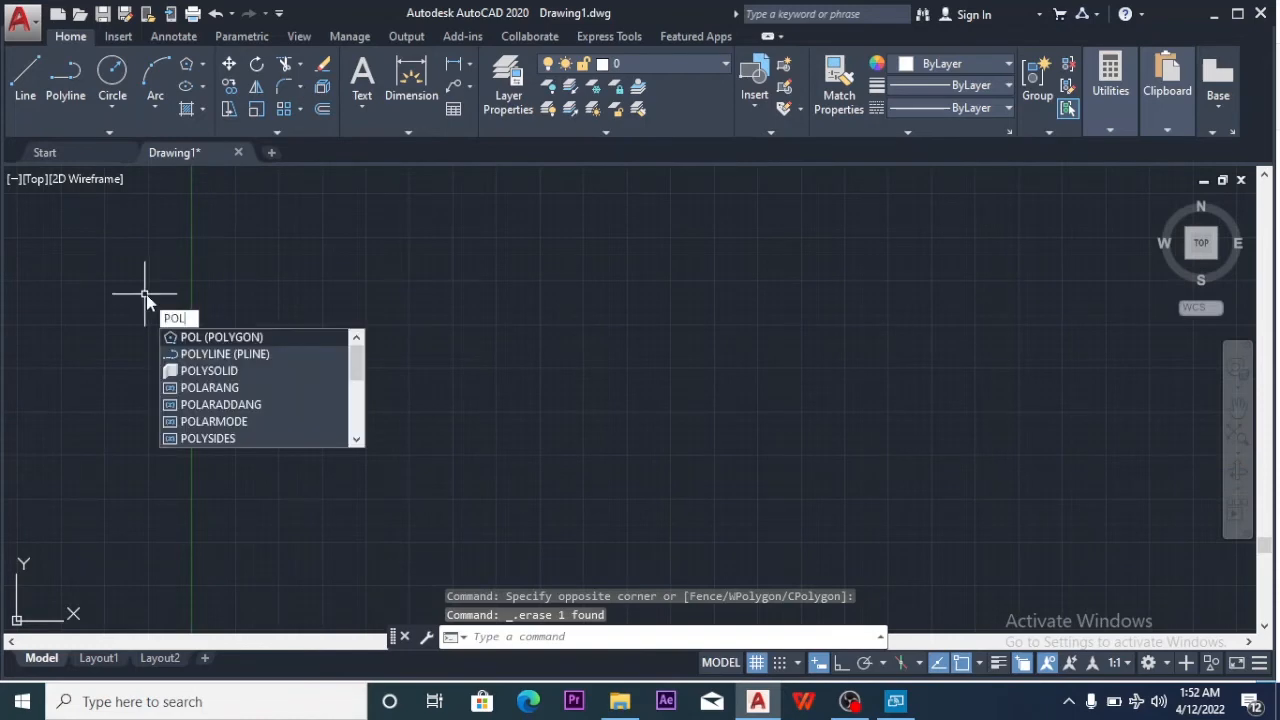
{"action": "key", "text": "Return"}
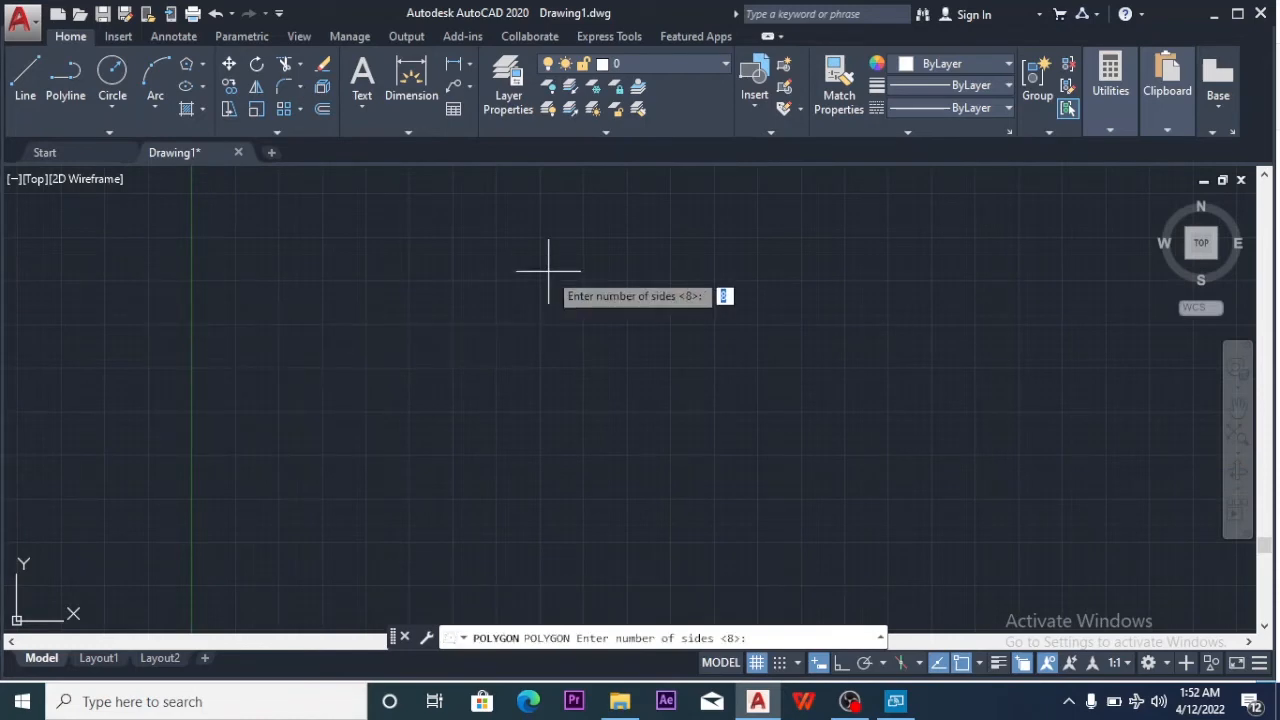
{"action": "type", "text": "5"}
{"action": "key", "text": "Return"}
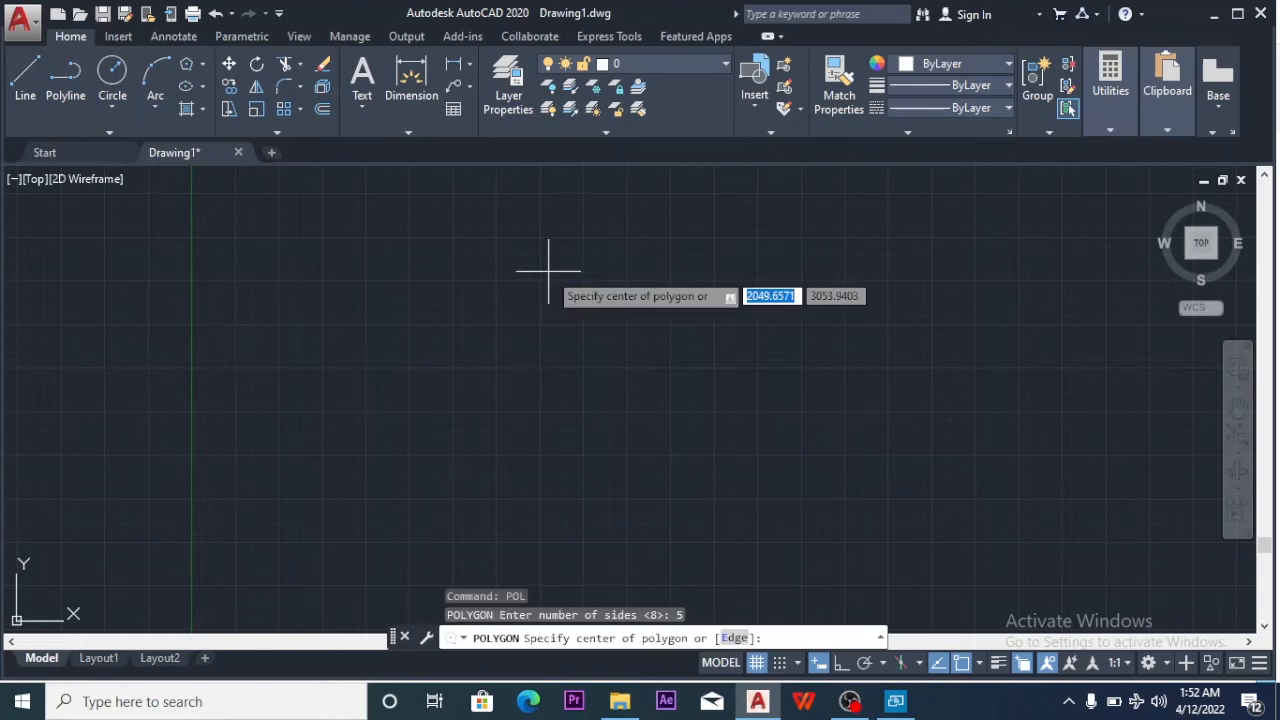
{"action": "left_click", "coordinate": [532, 352]}
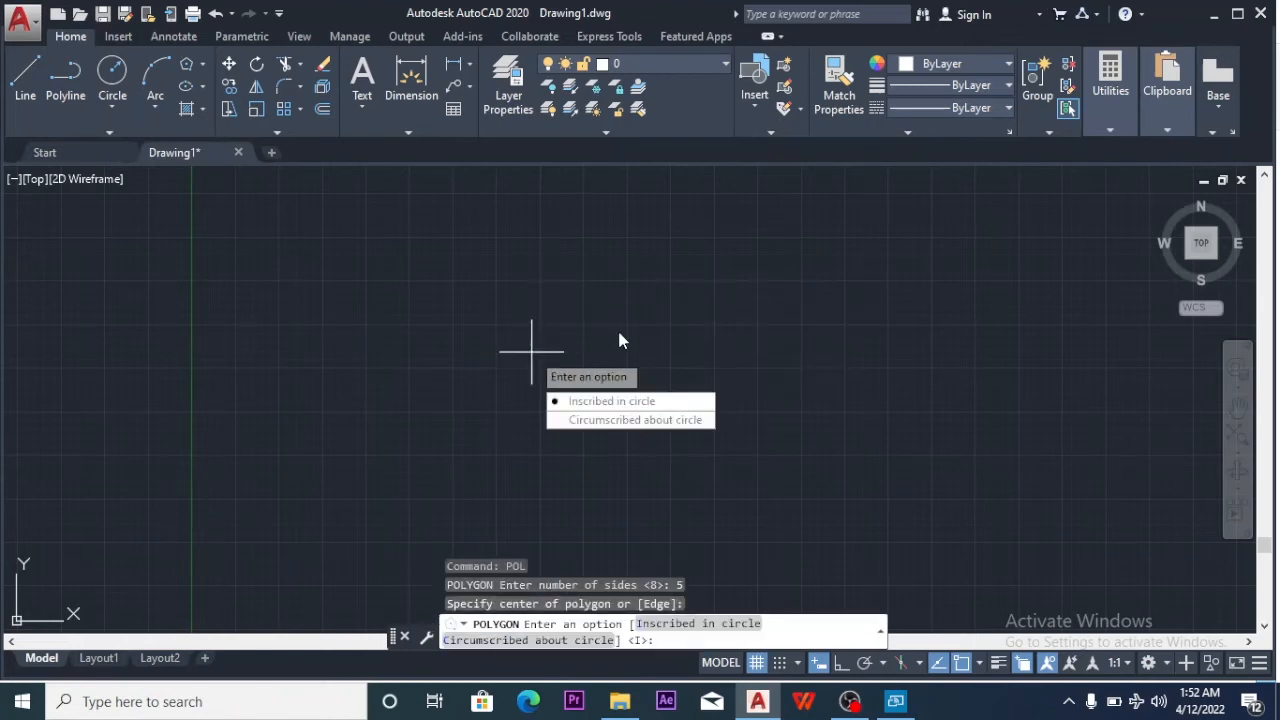
{"action": "left_click", "coordinate": [605, 401]}
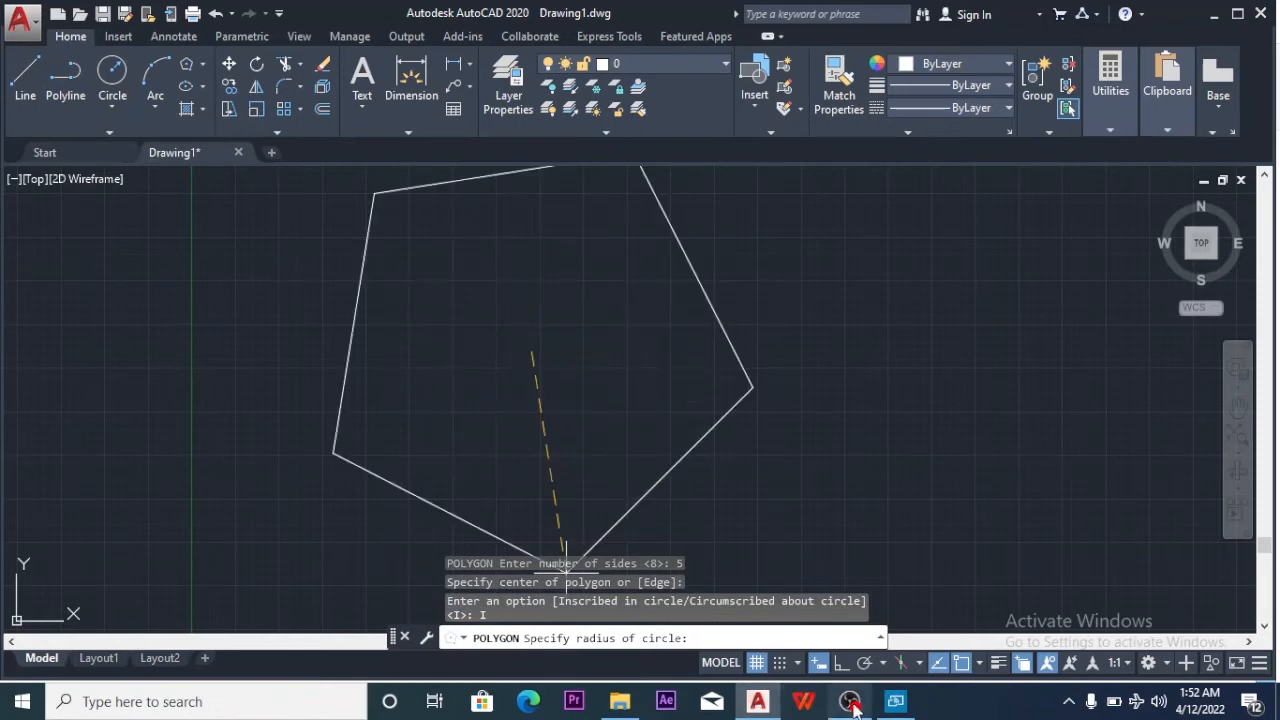
{"action": "left_click", "coordinate": [841, 663]}
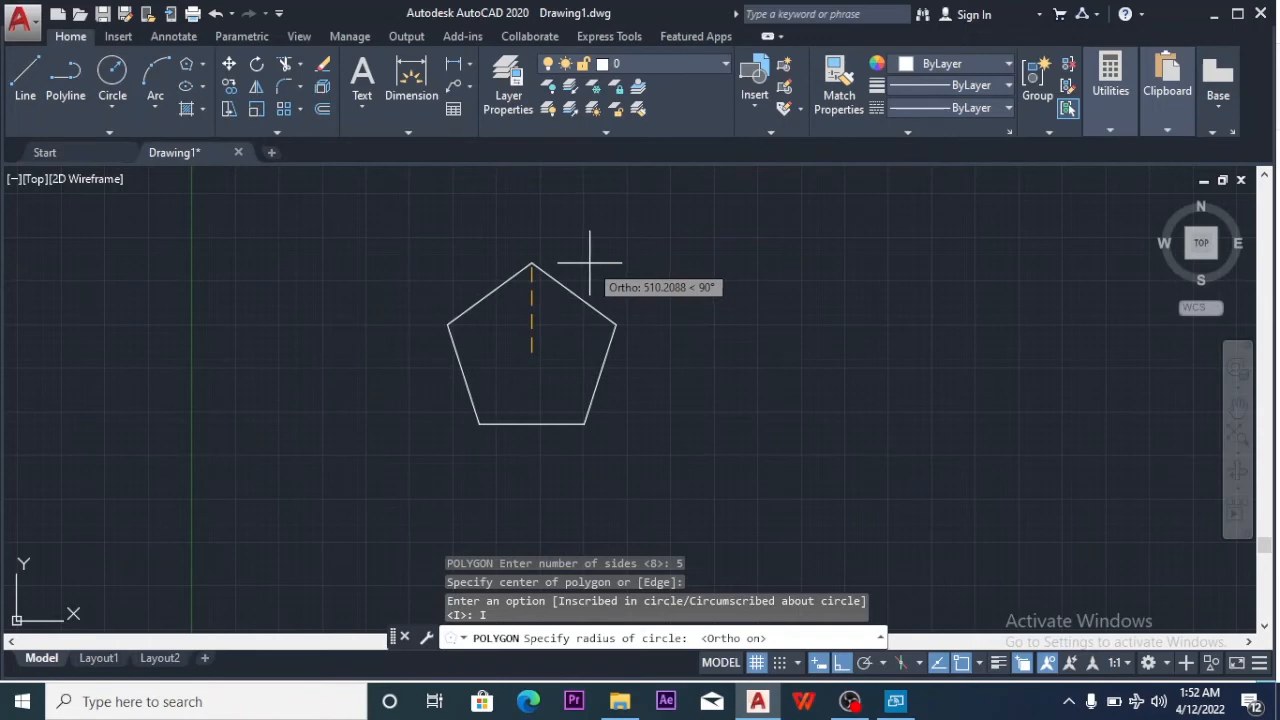
{"action": "type", "text": "500"}
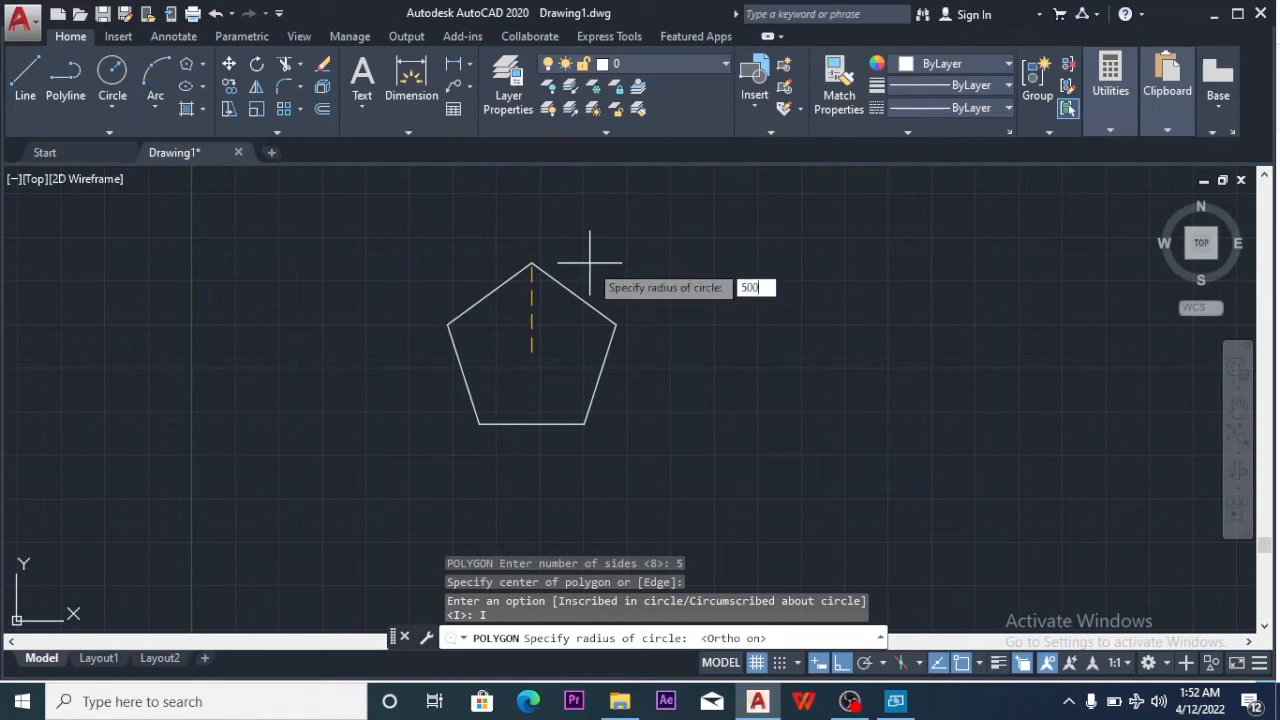
{"action": "key", "text": "Return"}
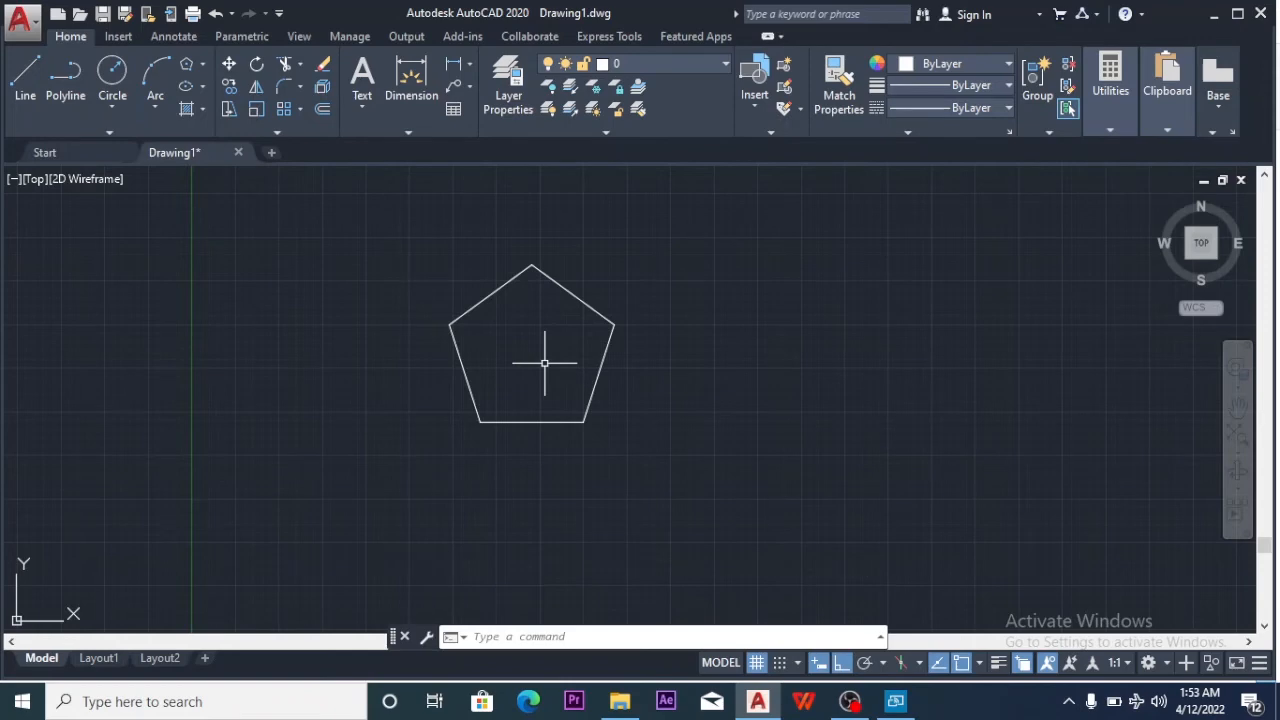
Draw two lines from the pentagon's lower corners to the midpoints of the opposite upper edges, crossing at its center
{"action": "left_click", "coordinate": [28, 80]}
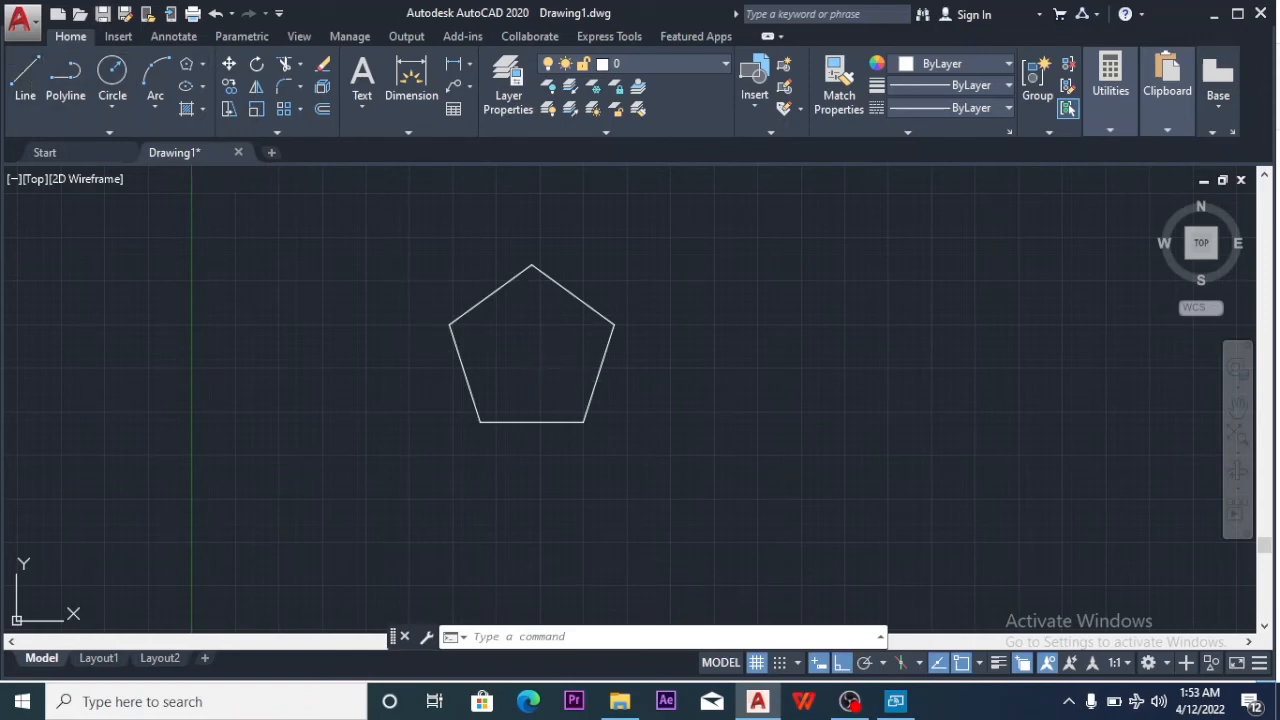
{"action": "left_click", "coordinate": [583, 421]}
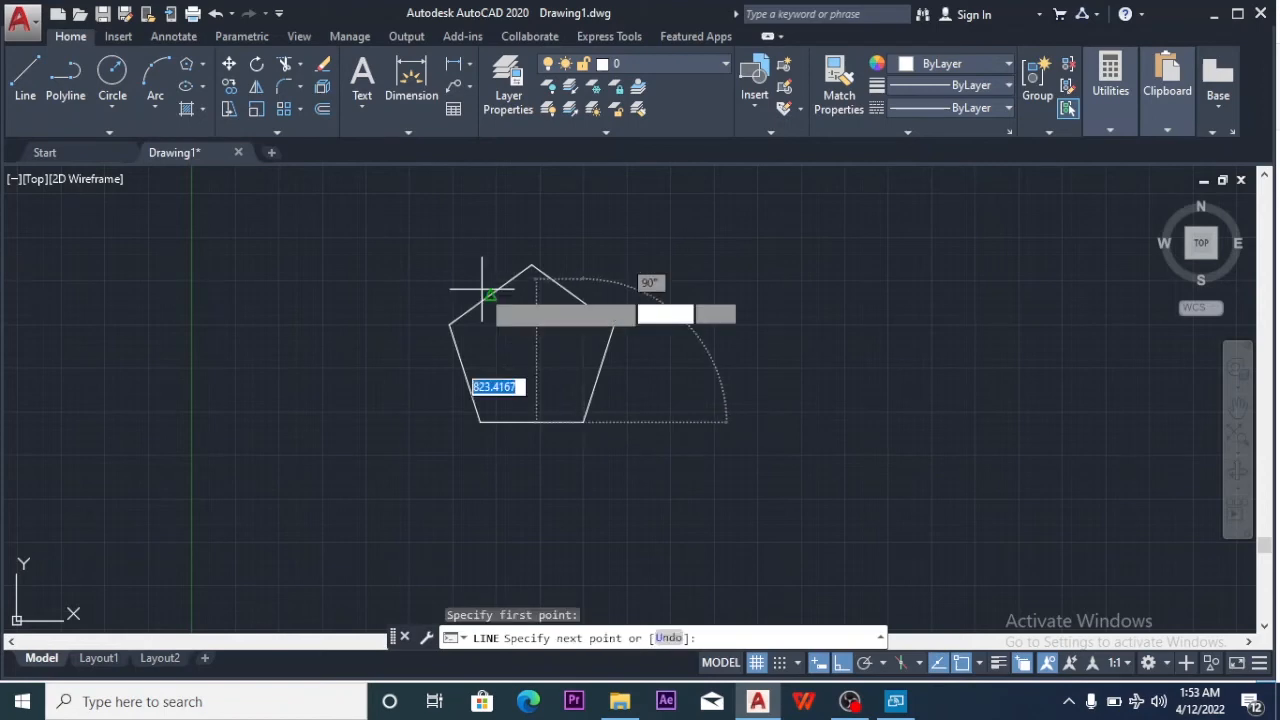
{"action": "left_click", "coordinate": [490, 295]}
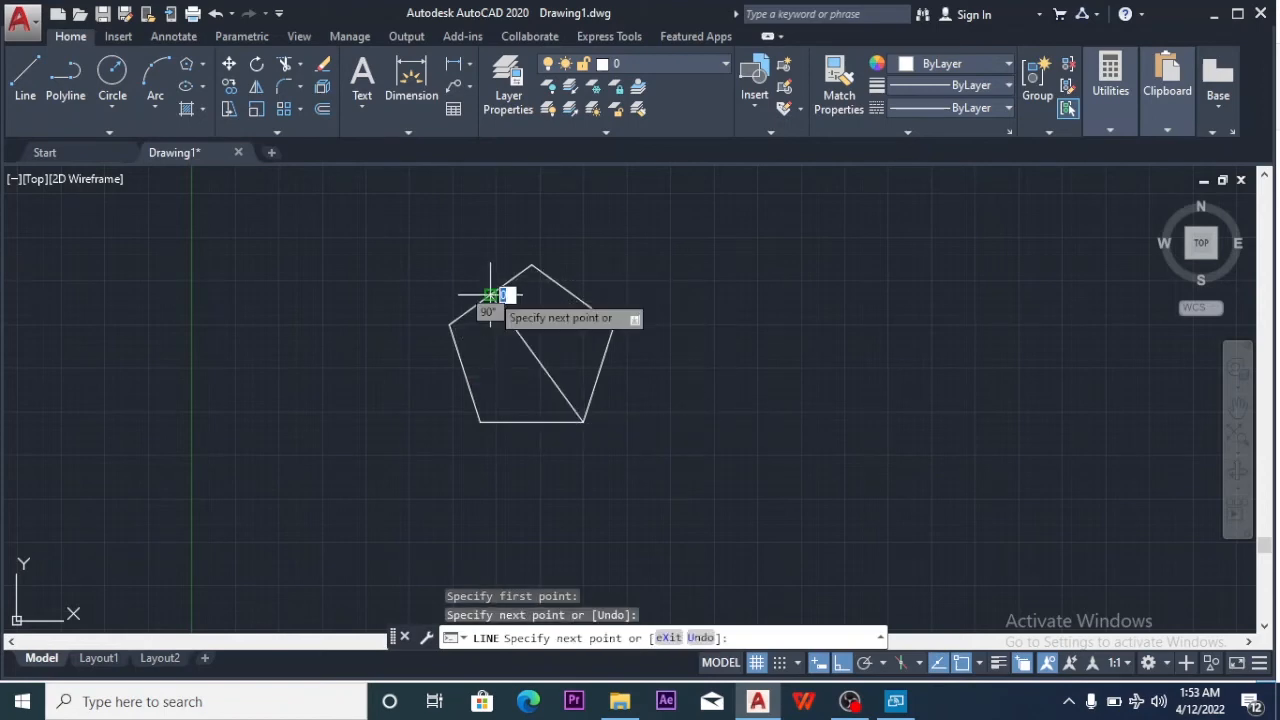
{"action": "key", "text": "Escape"}
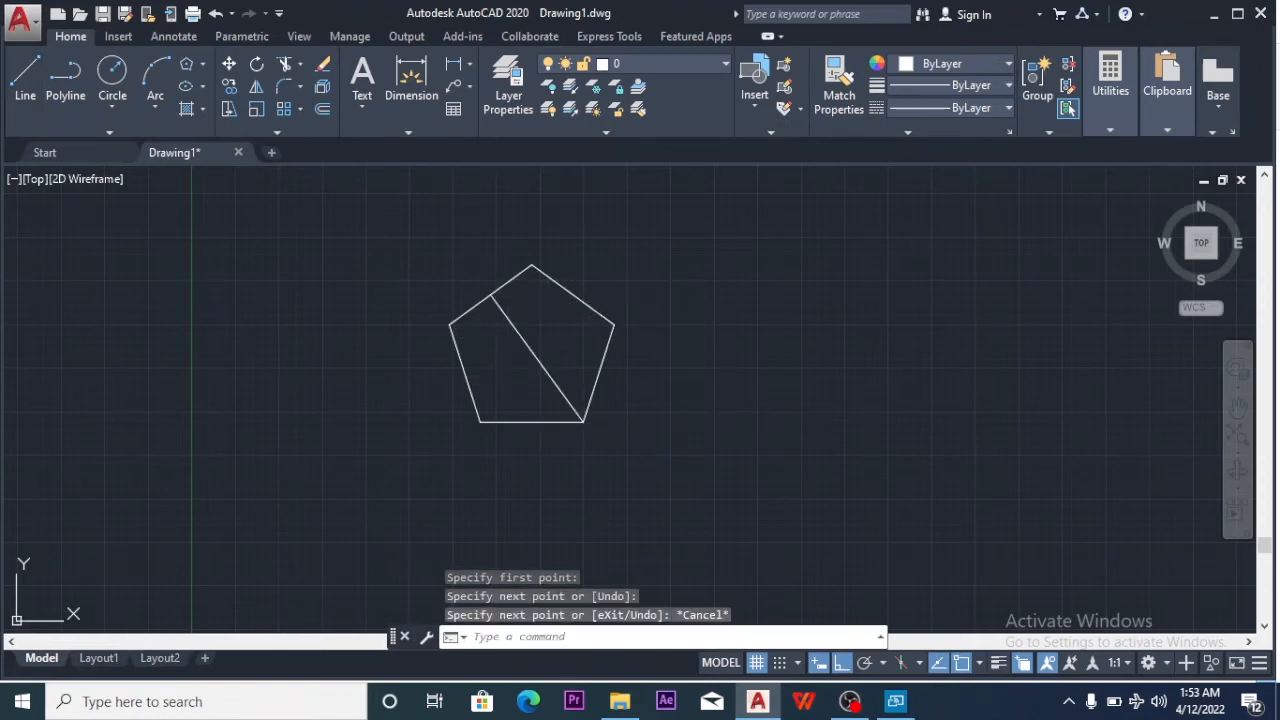
{"action": "key", "text": "space"}
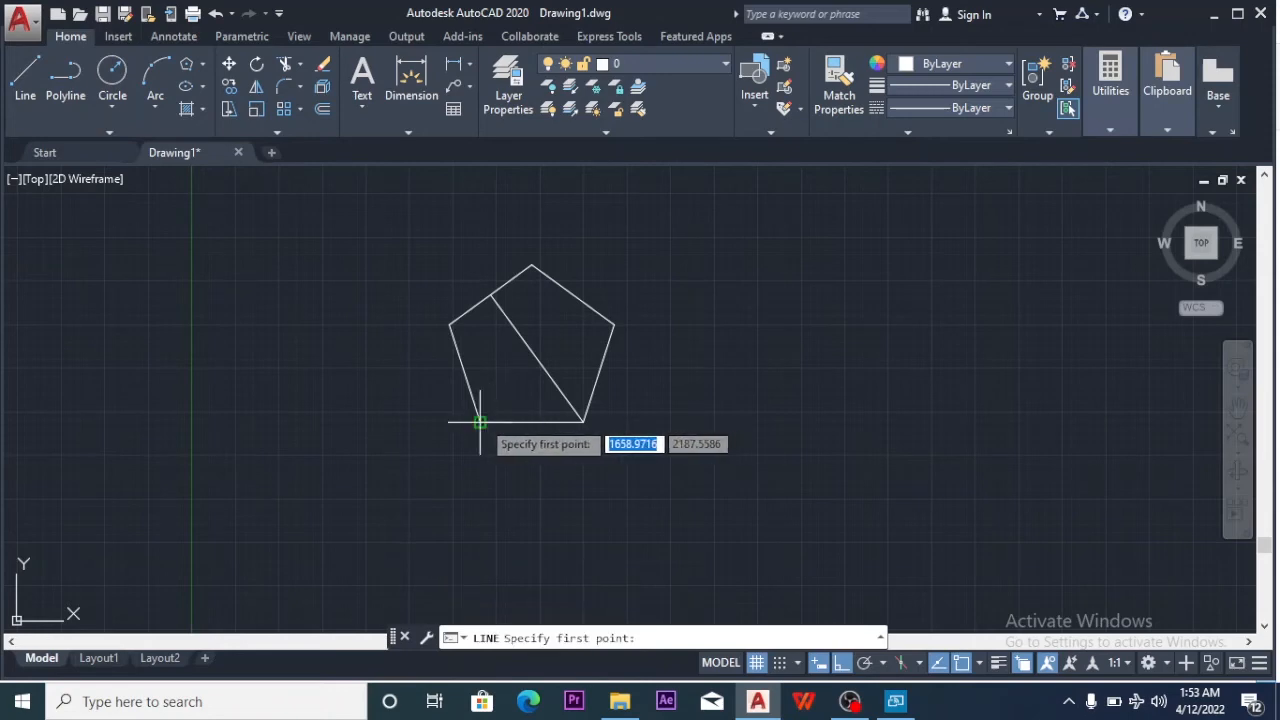
{"action": "left_click", "coordinate": [480, 421]}
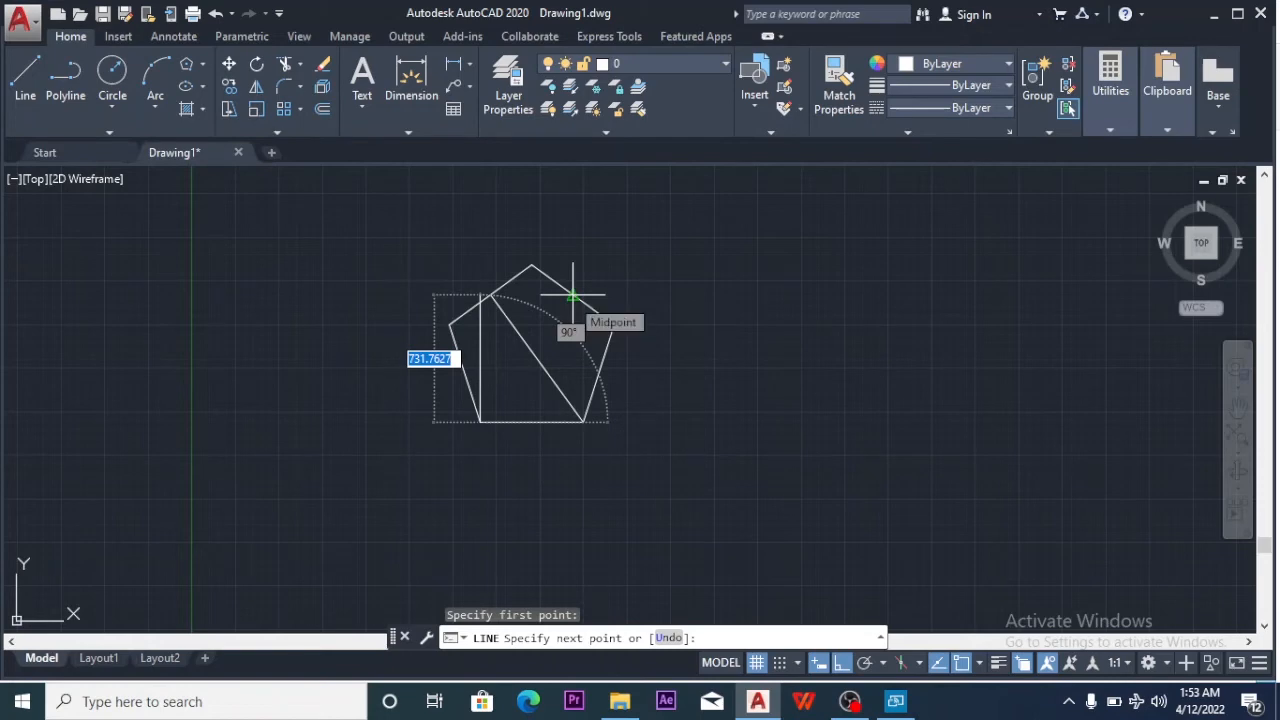
{"action": "left_click", "coordinate": [572, 296]}
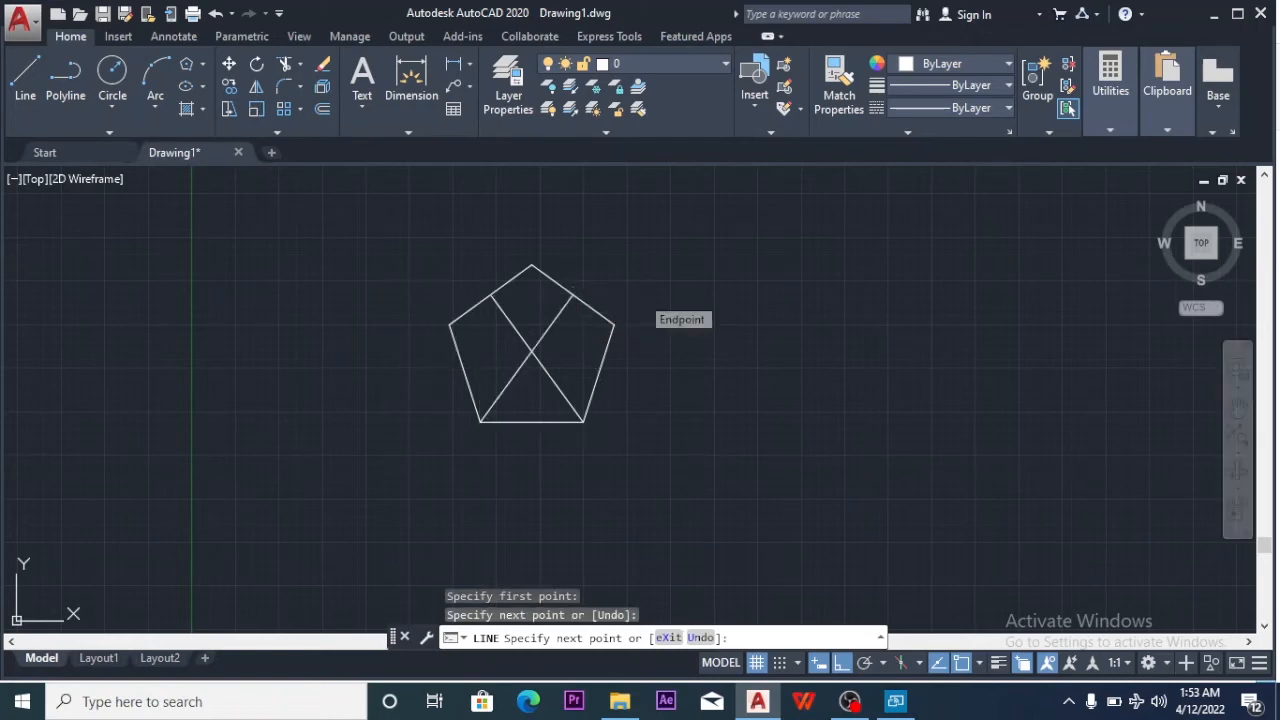
{"action": "key", "text": "Escape"}
{"action": "key", "text": "Escape"}
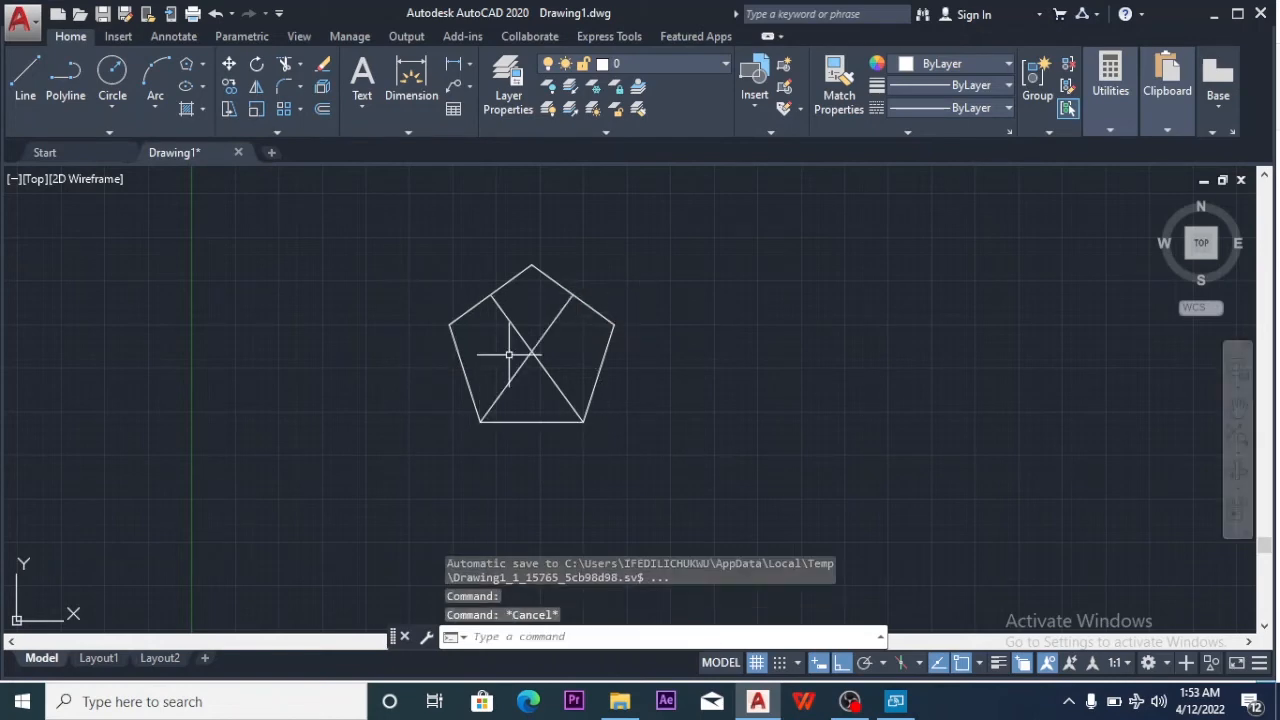
Draw a Center, Radius circle of radius 500 centered where the two lines cross inside the pentagon
{"action": "left_click", "coordinate": [113, 110]}
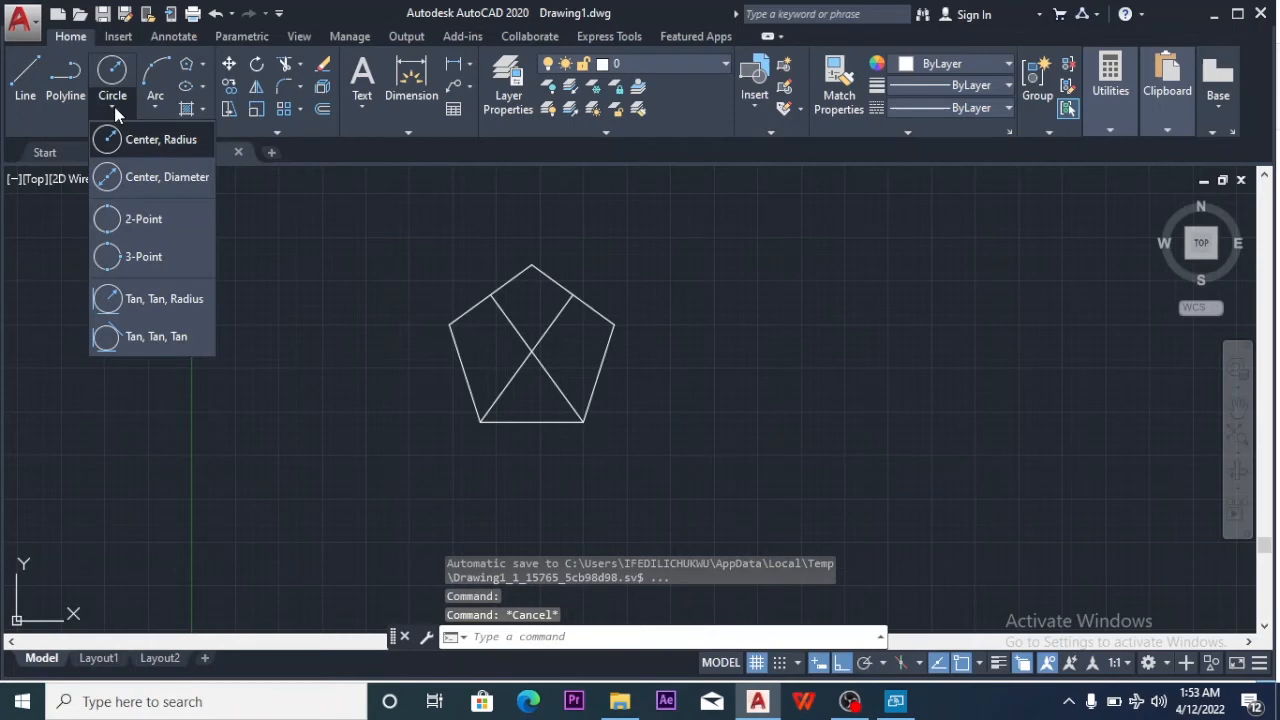
{"action": "left_click", "coordinate": [165, 141]}
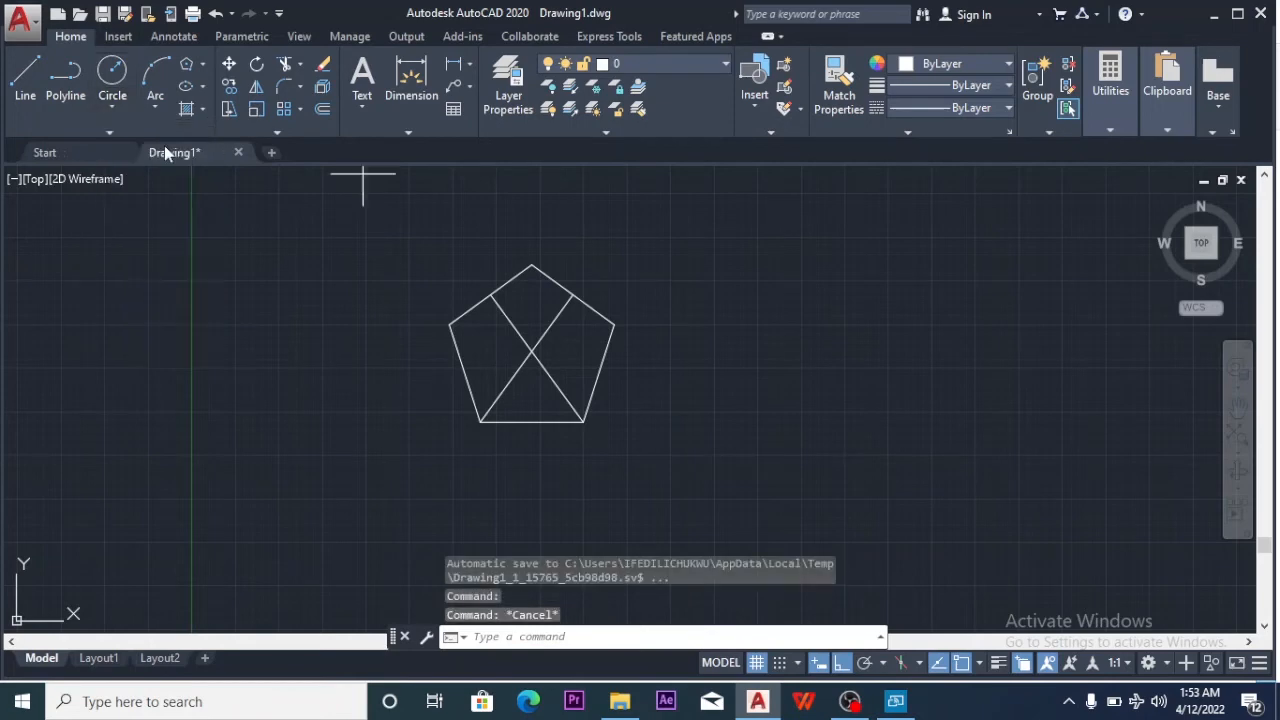
{"action": "left_click", "coordinate": [115, 102]}
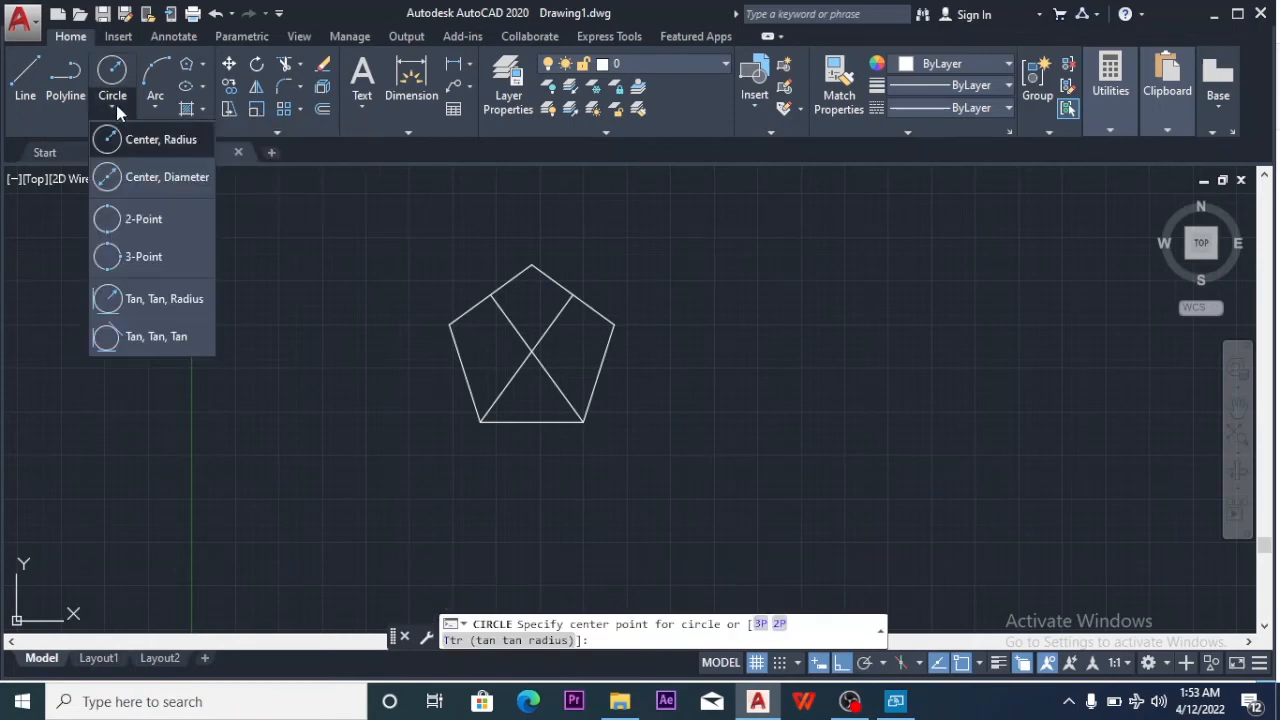
{"action": "scroll", "coordinate": [558, 395], "scroll_direction": "up", "scroll_amount": 6}
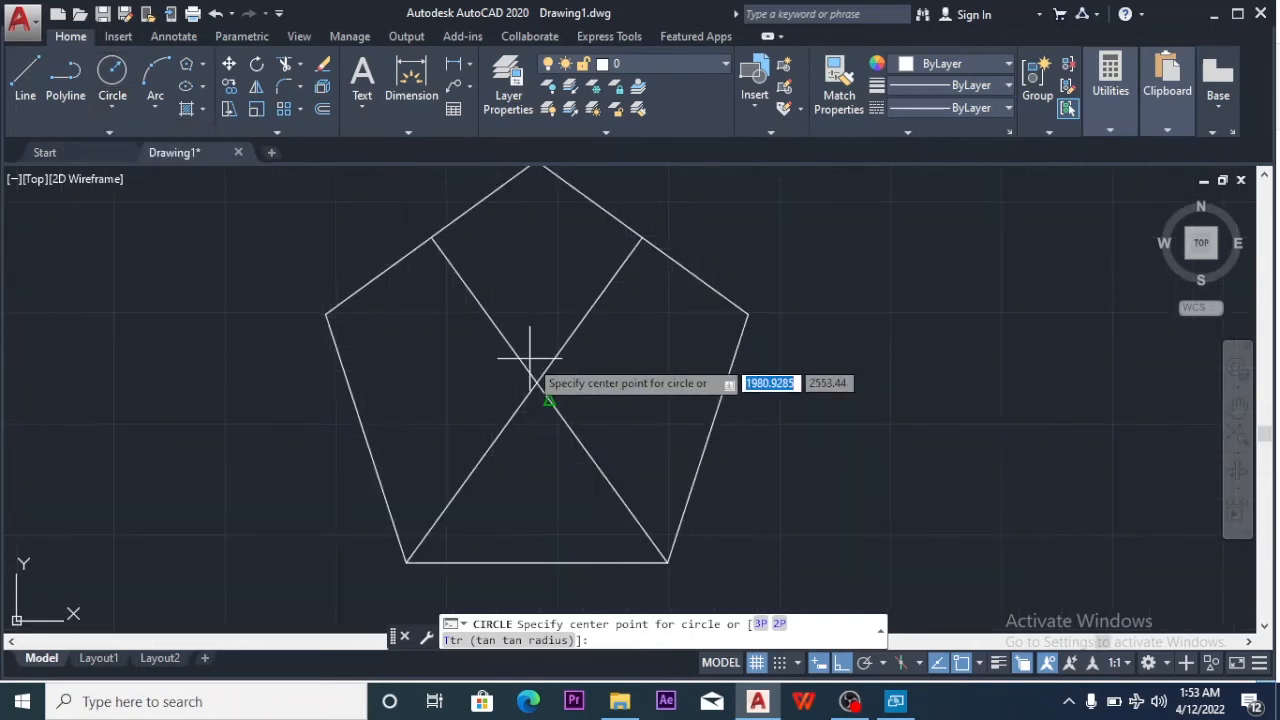
{"action": "left_click", "coordinate": [540, 396]}
{"action": "scroll", "coordinate": [540, 395], "scroll_direction": "down", "scroll_amount": 6}
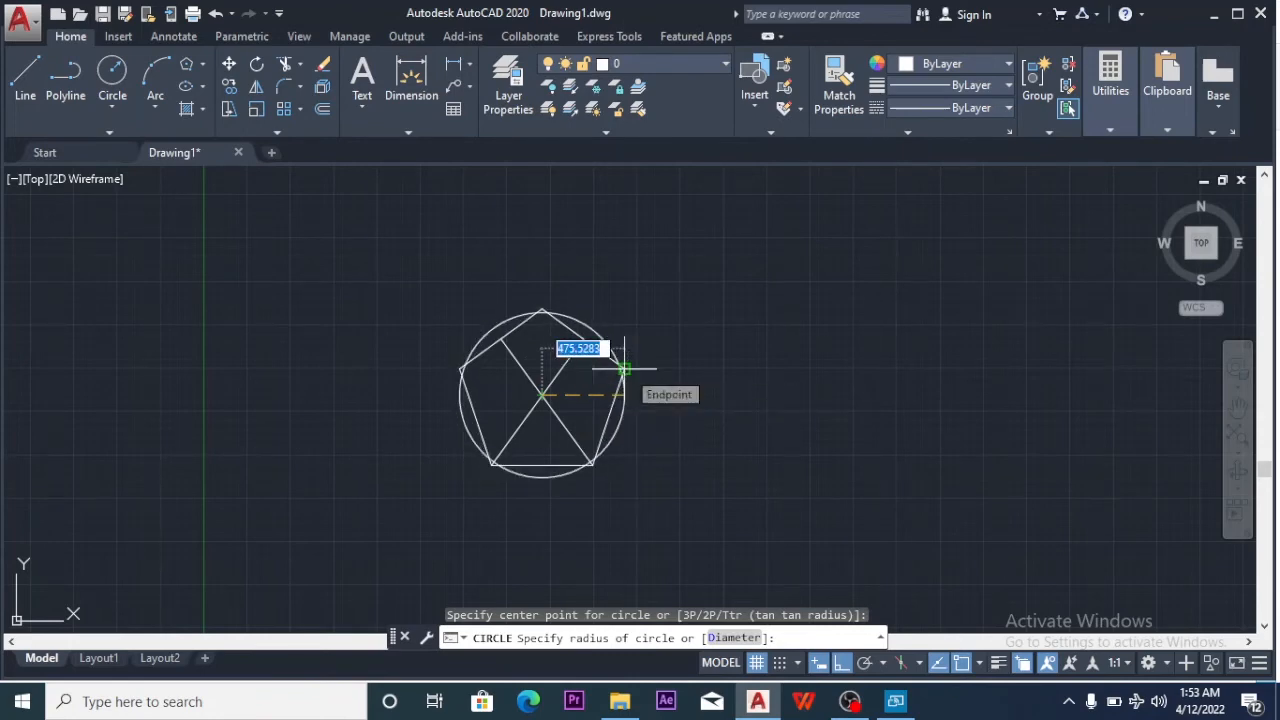
{"action": "scroll", "coordinate": [624, 369], "scroll_direction": "up", "scroll_amount": 4}
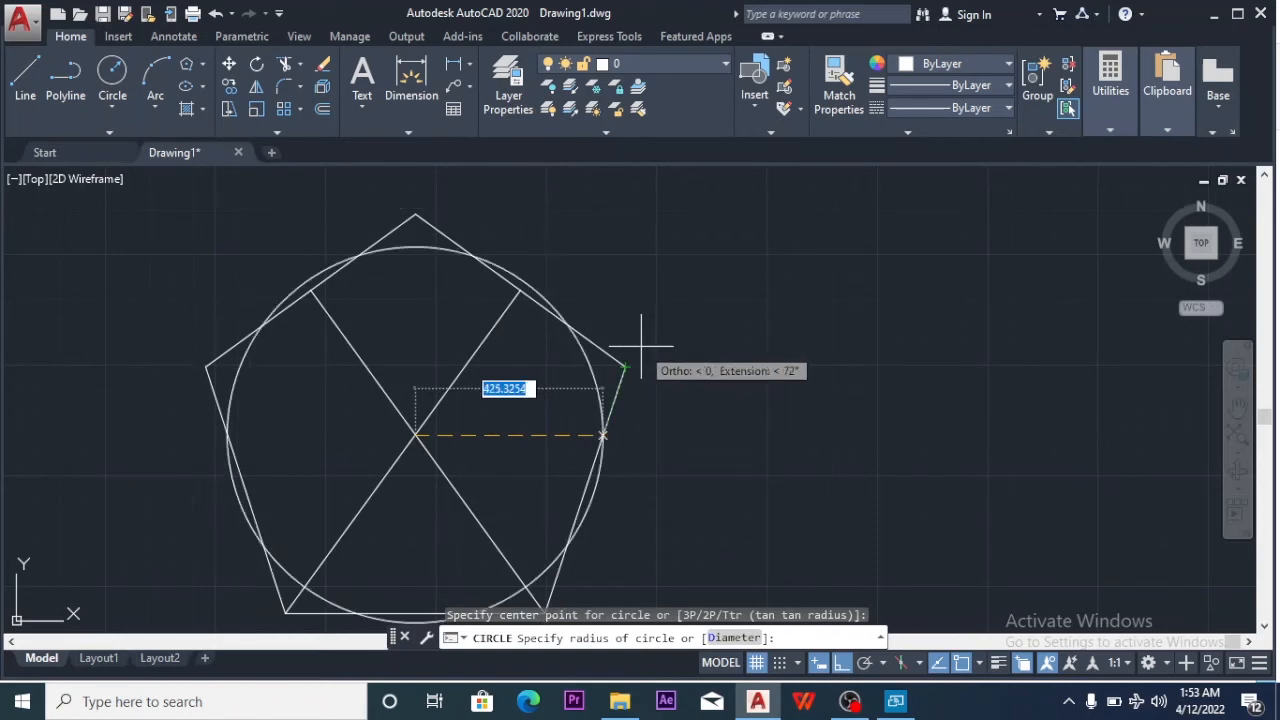
{"action": "type", "text": "500"}
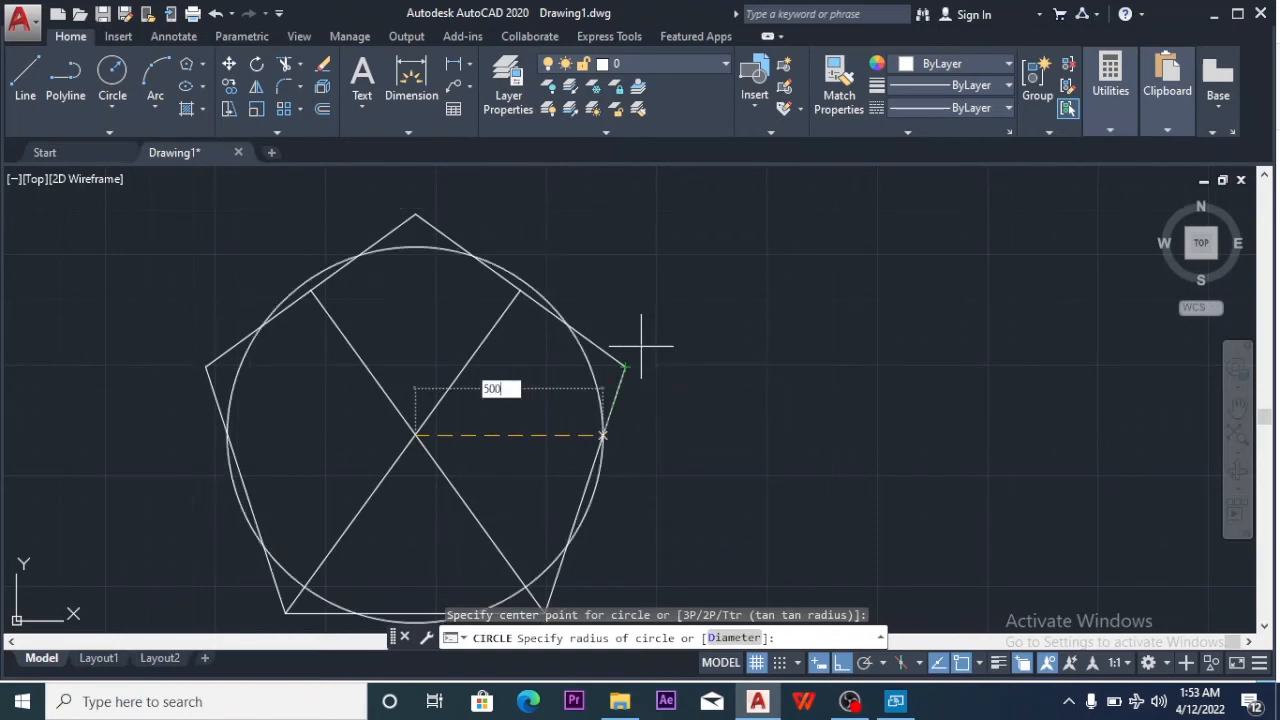
{"action": "key", "text": "Return"}
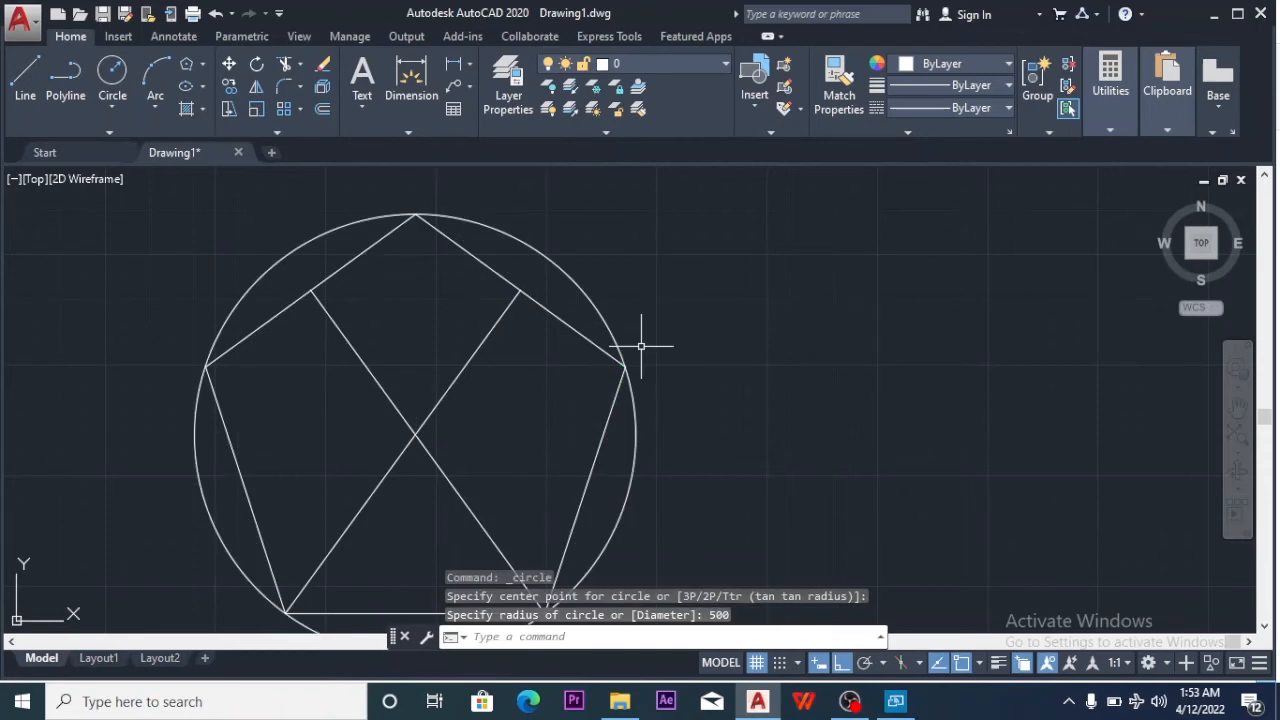
Select the two crossing lines and the circle with crossing windows and delete them, keeping only the pentagon
{"action": "scroll", "coordinate": [716, 347], "scroll_direction": "down", "scroll_amount": 4}
{"action": "scroll", "coordinate": [714, 366], "scroll_direction": "up", "scroll_amount": 6}
{"action": "scroll", "coordinate": [714, 371], "scroll_direction": "down", "scroll_amount": 2}
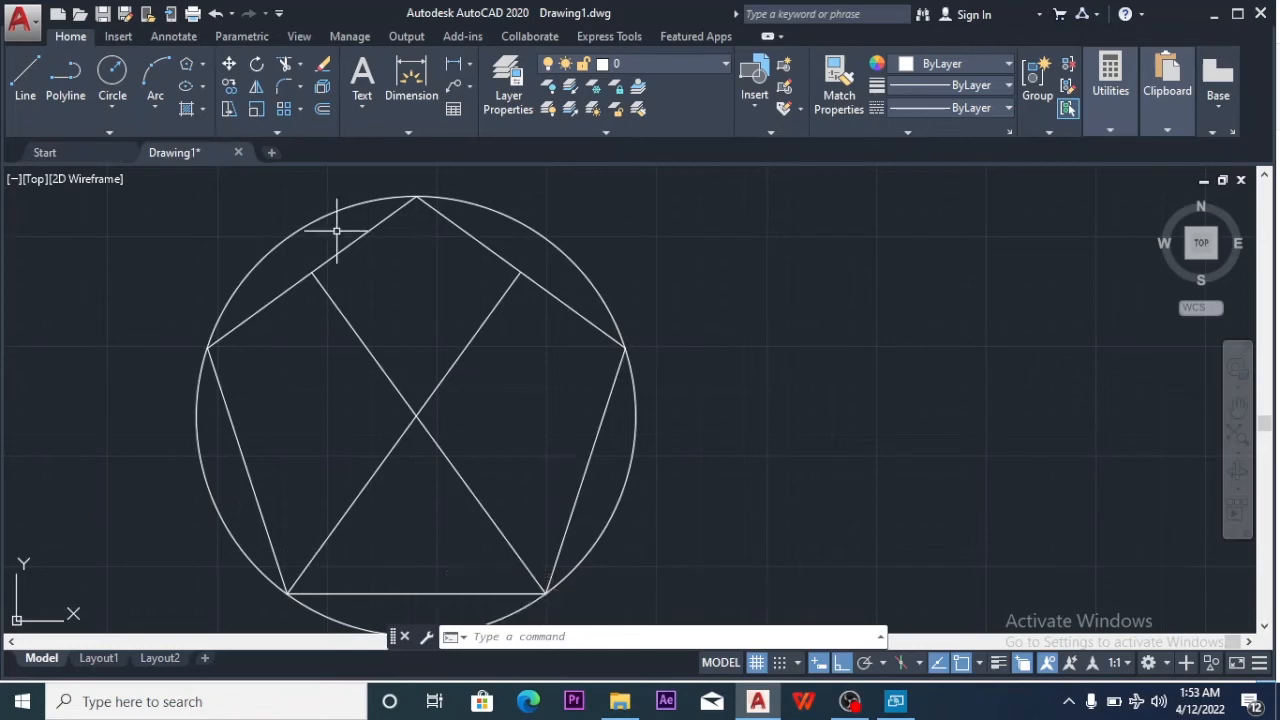
{"action": "scroll", "coordinate": [338, 230], "scroll_direction": "down", "scroll_amount": 2}
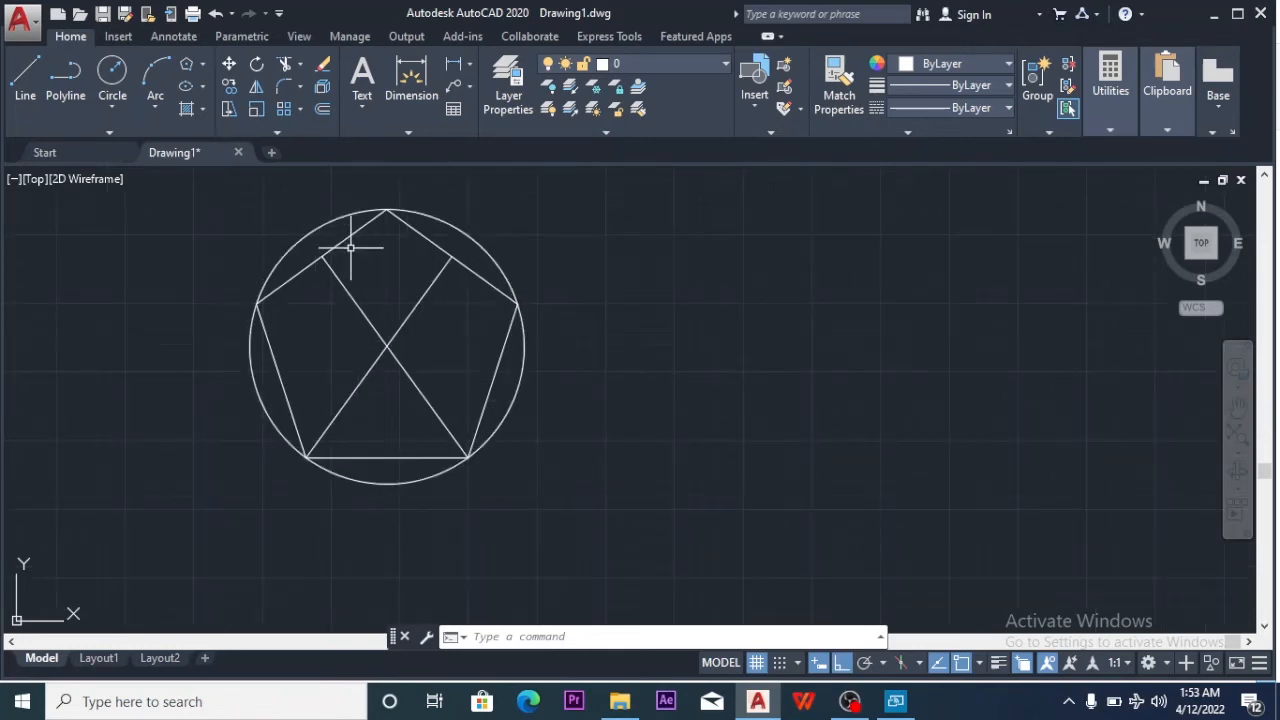
{"action": "scroll", "coordinate": [362, 268], "scroll_direction": "down", "scroll_amount": 1}
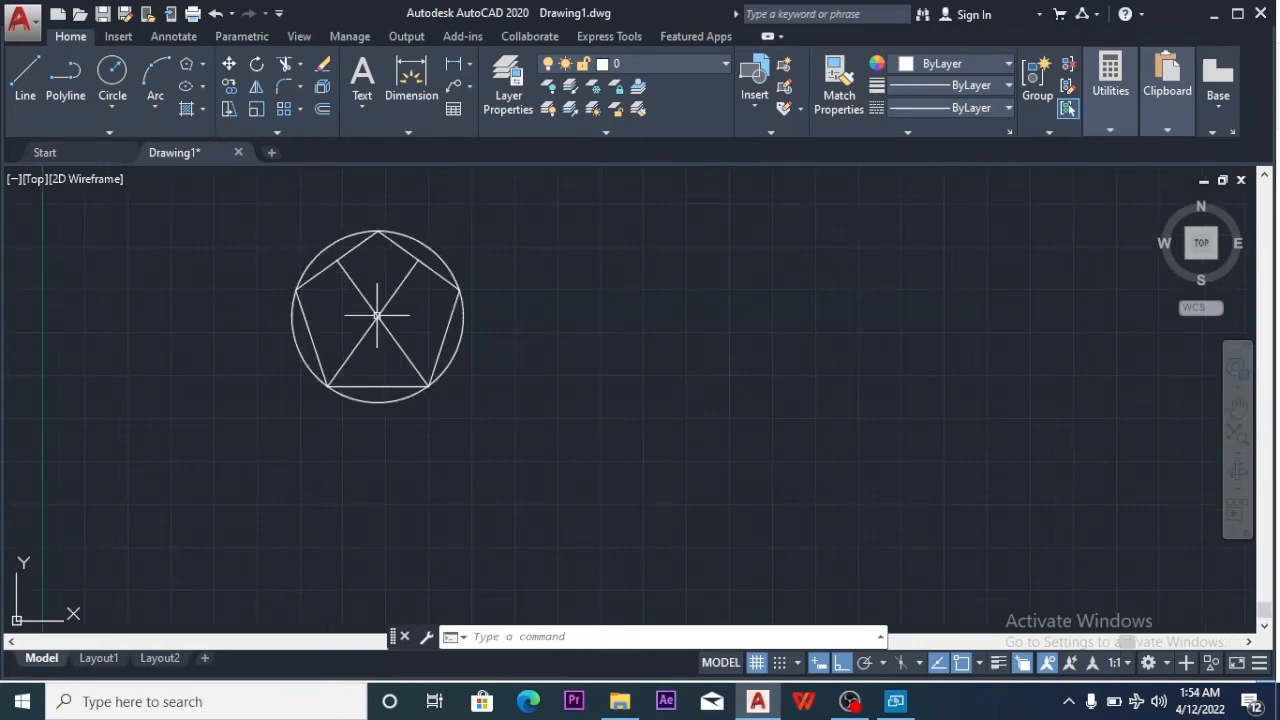
{"action": "scroll", "coordinate": [380, 335], "scroll_direction": "up", "scroll_amount": 2}
{"action": "left_click", "coordinate": [430, 291]}
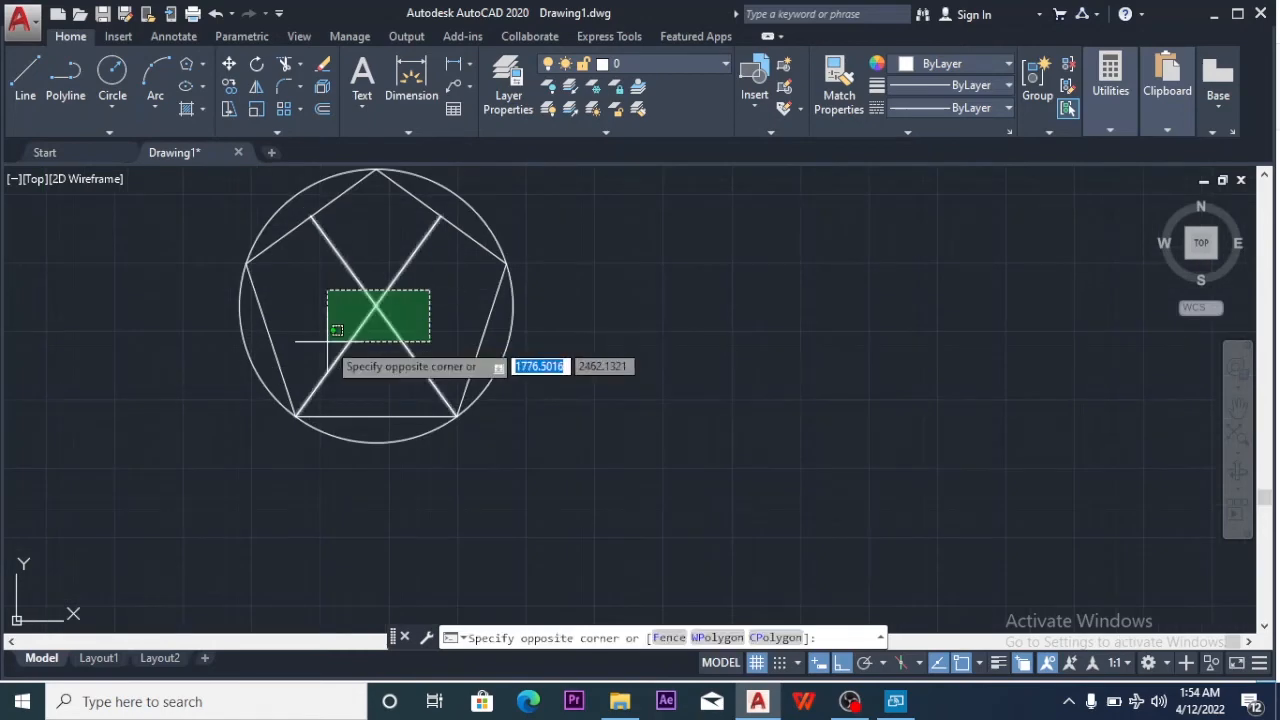
{"action": "left_click", "coordinate": [337, 330]}
{"action": "left_click", "coordinate": [528, 190]}
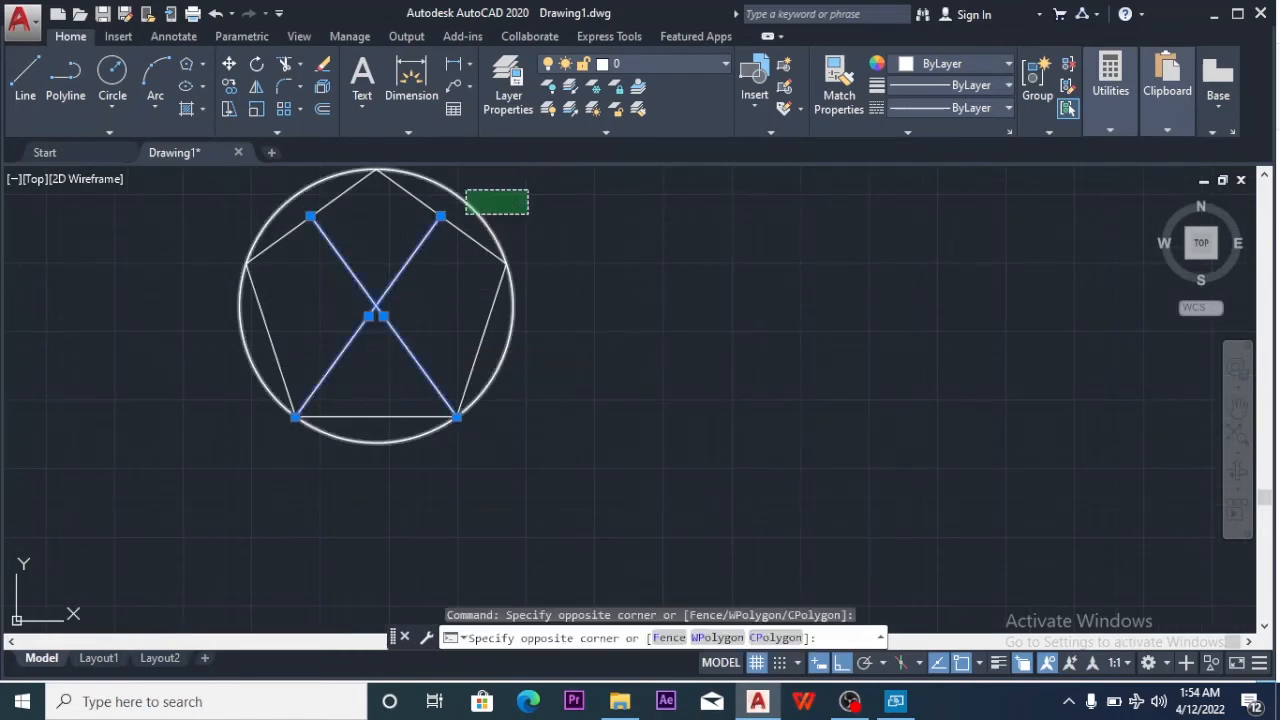
{"action": "left_click", "coordinate": [466, 213]}
{"action": "key", "text": "Delete"}
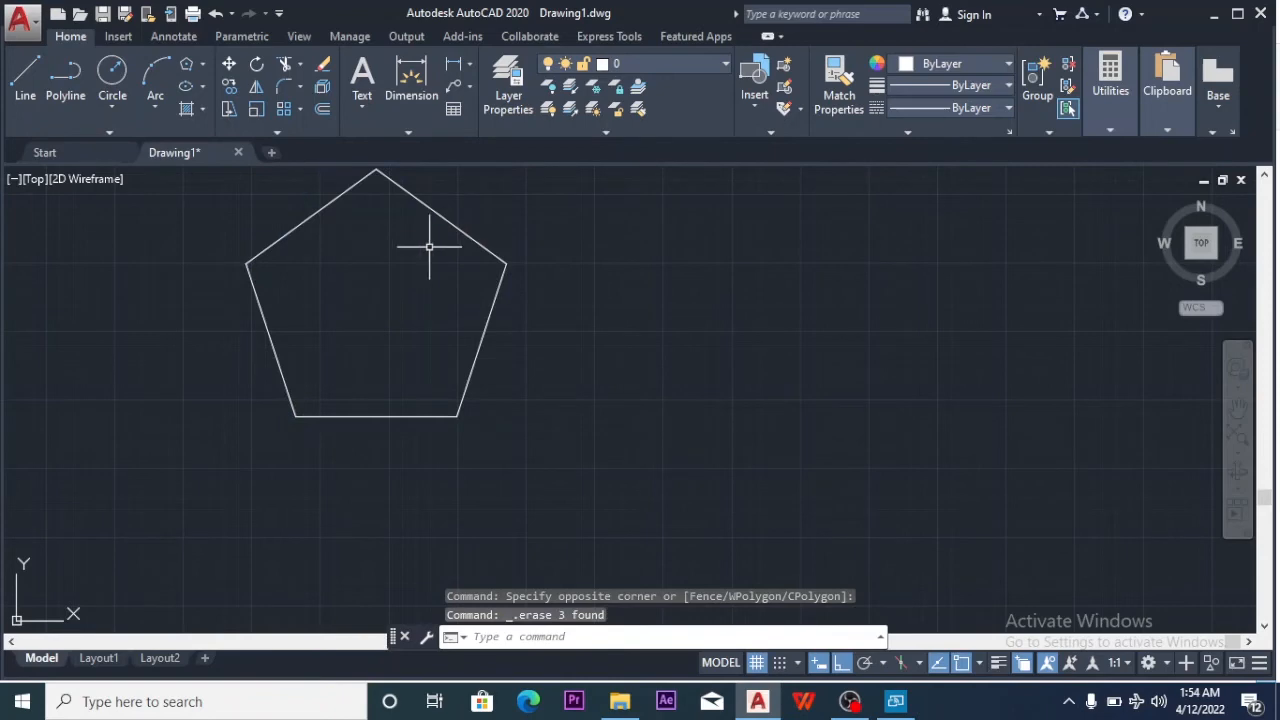
{"action": "scroll", "coordinate": [490, 280], "scroll_direction": "down", "scroll_amount": 2}
{"action": "scroll", "coordinate": [370, 192], "scroll_direction": "up", "scroll_amount": 3}
{"action": "scroll", "coordinate": [370, 192], "scroll_direction": "down", "scroll_amount": 1}
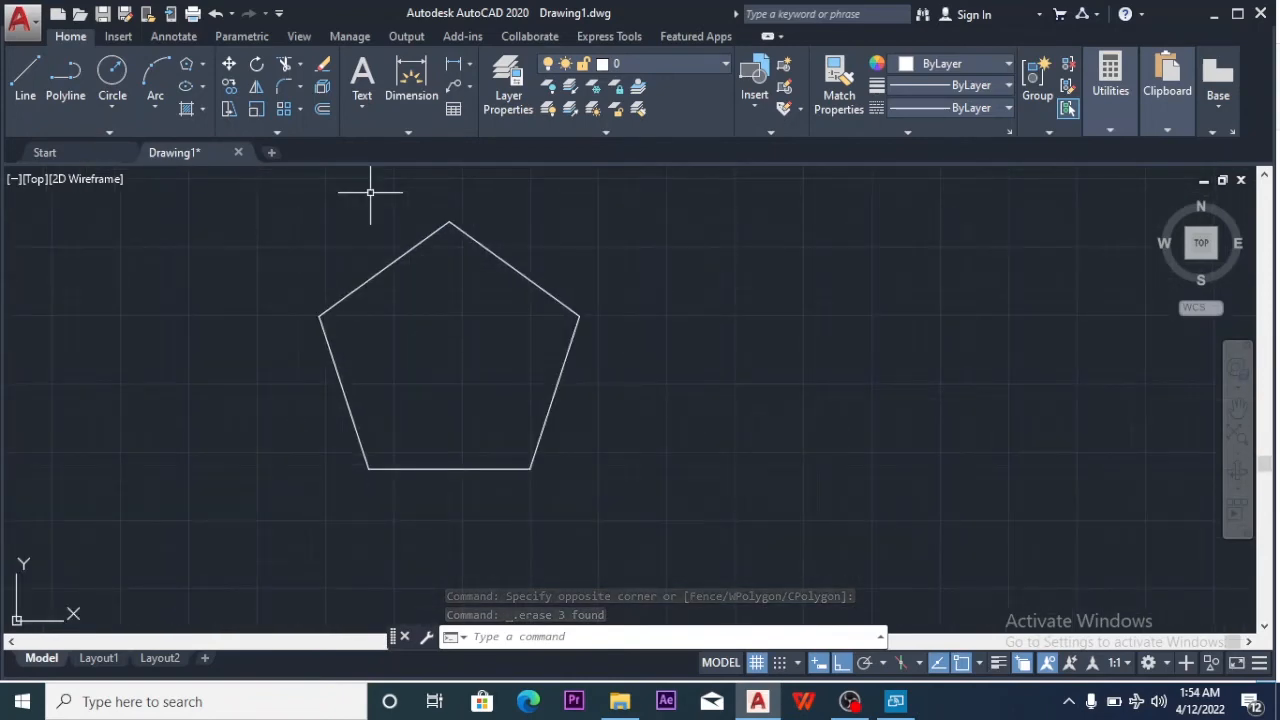
{"action": "scroll", "coordinate": [460, 245], "scroll_direction": "down", "scroll_amount": 4}
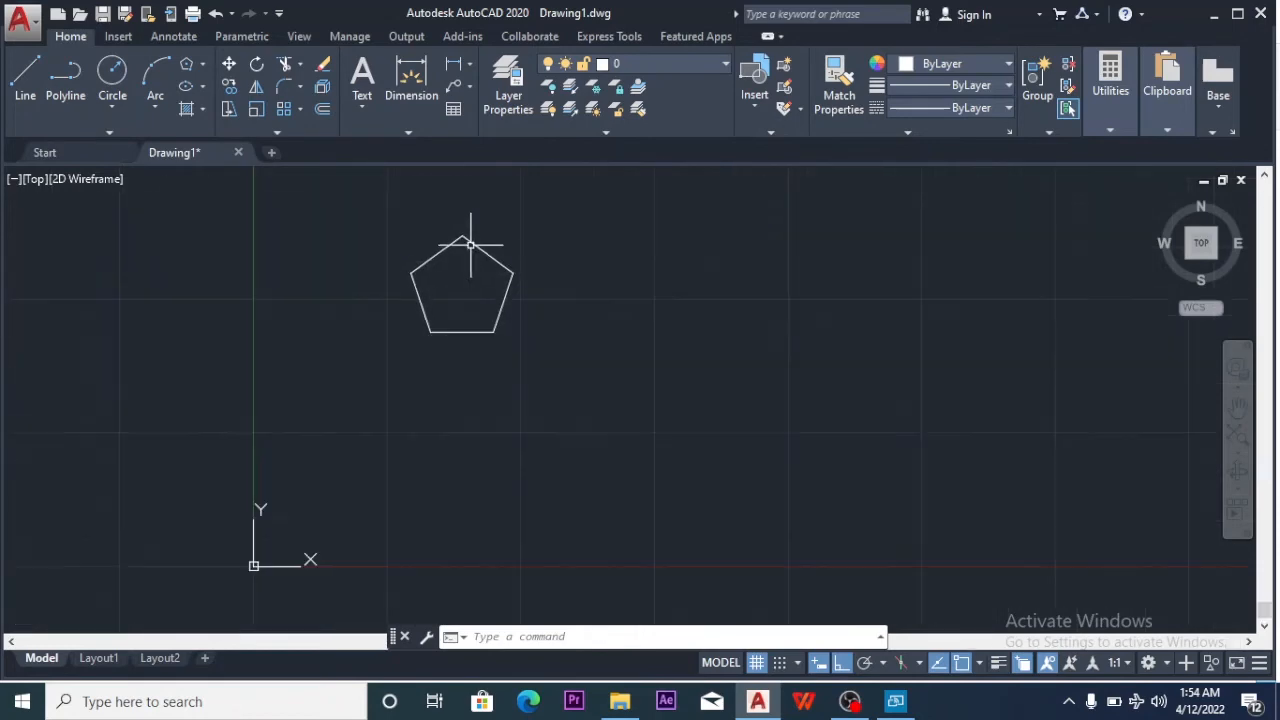
{"action": "scroll", "coordinate": [449, 205], "scroll_direction": "up", "scroll_amount": 4}
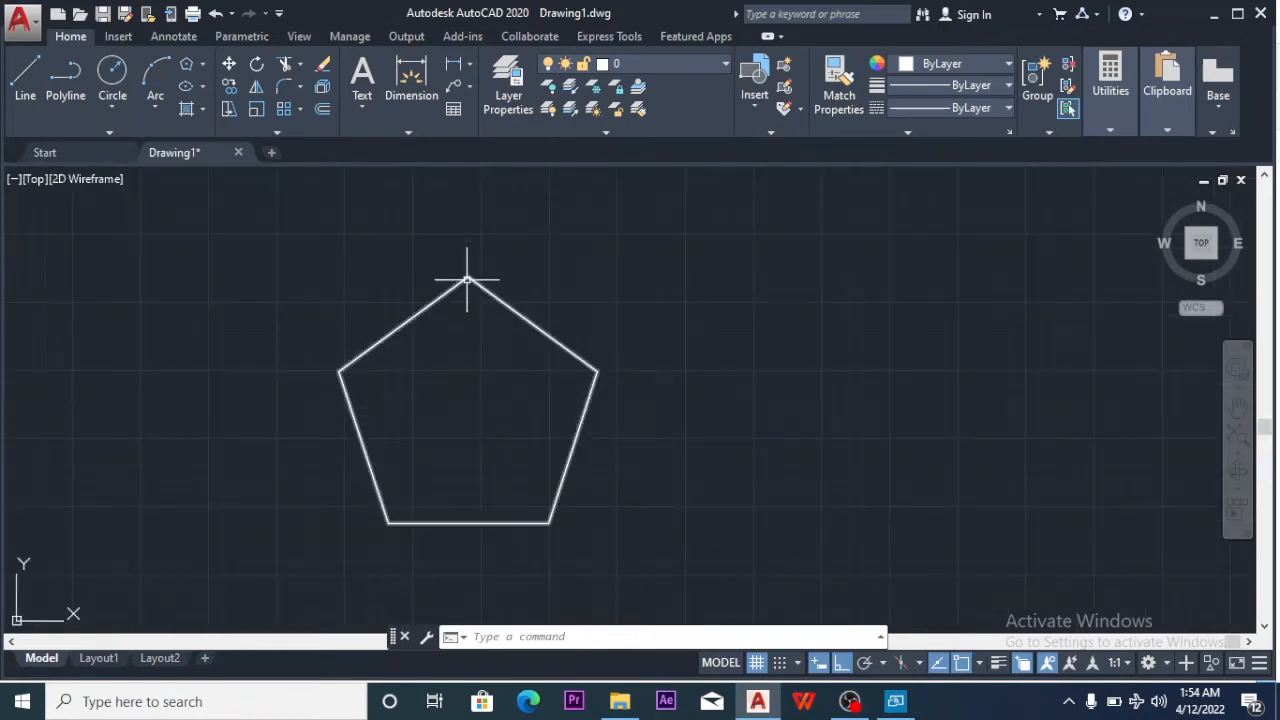
Draw a five-sided polygon circumscribed about a circle of radius about 904, centered to the right of the existing pentagon
{"action": "scroll", "coordinate": [465, 272], "scroll_direction": "down", "scroll_amount": 4}
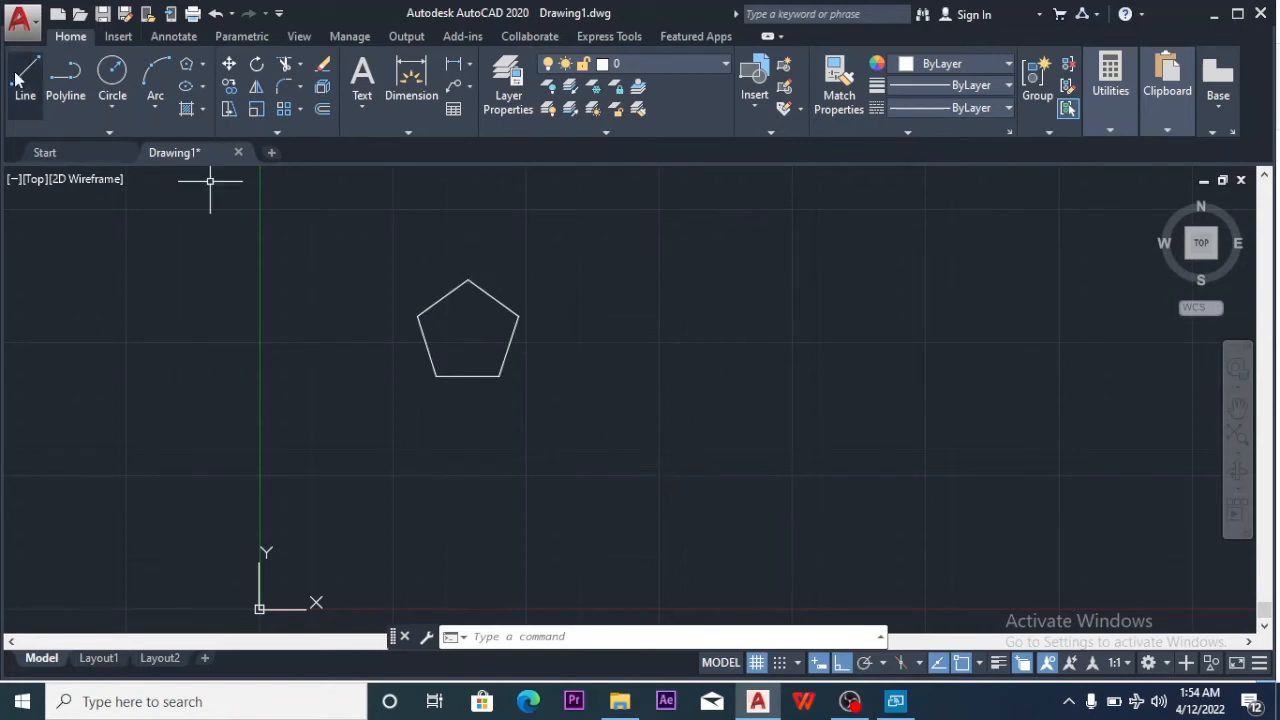
{"action": "type", "text": "POL"}
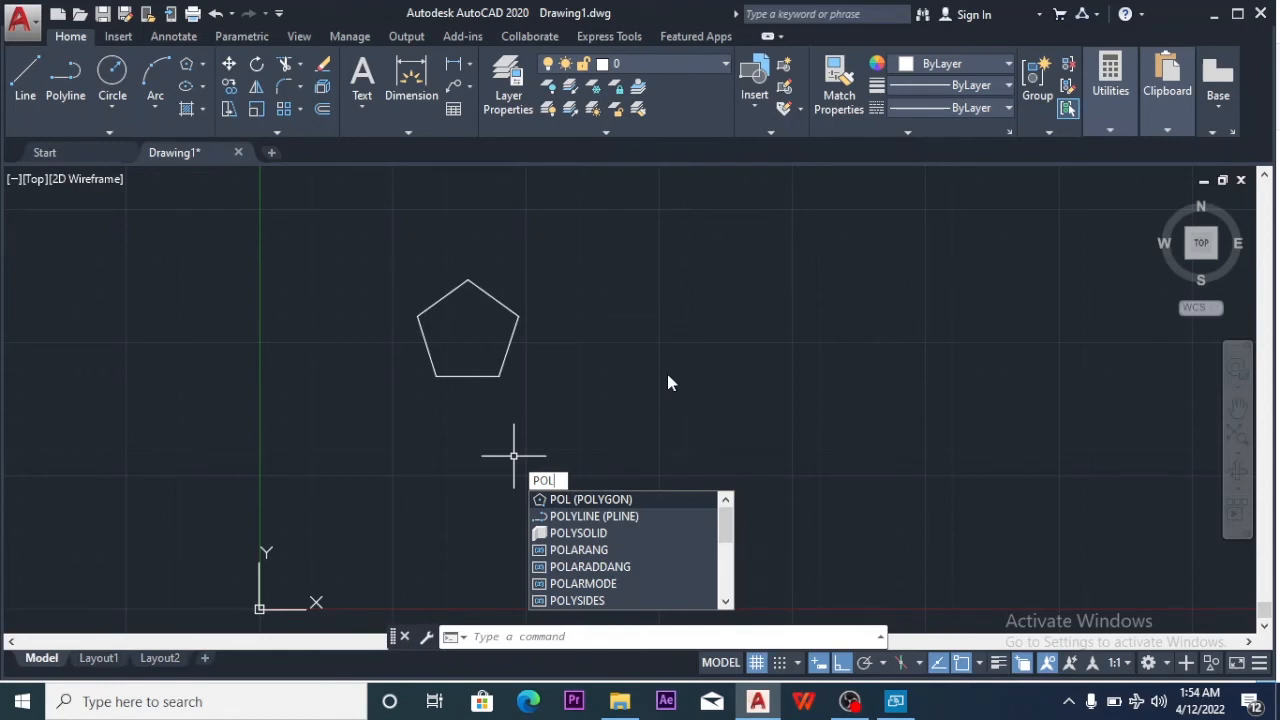
{"action": "key", "text": "Return"}
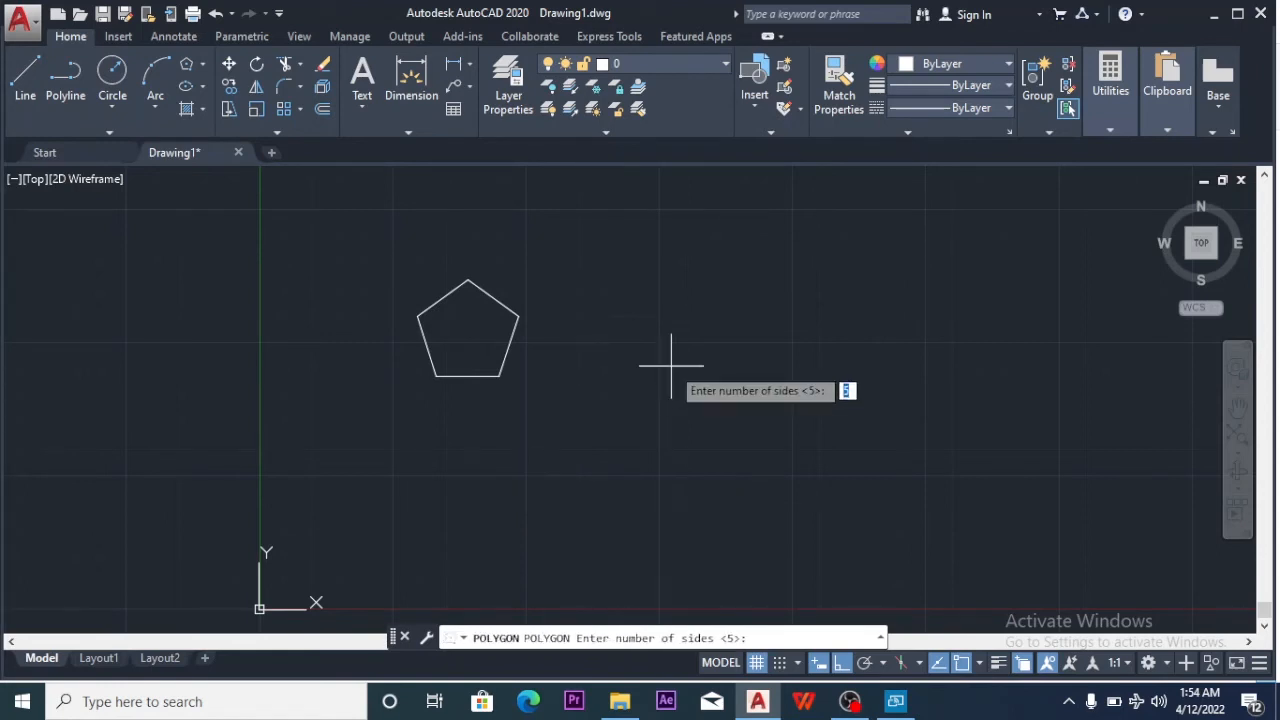
{"action": "key", "text": "Return"}
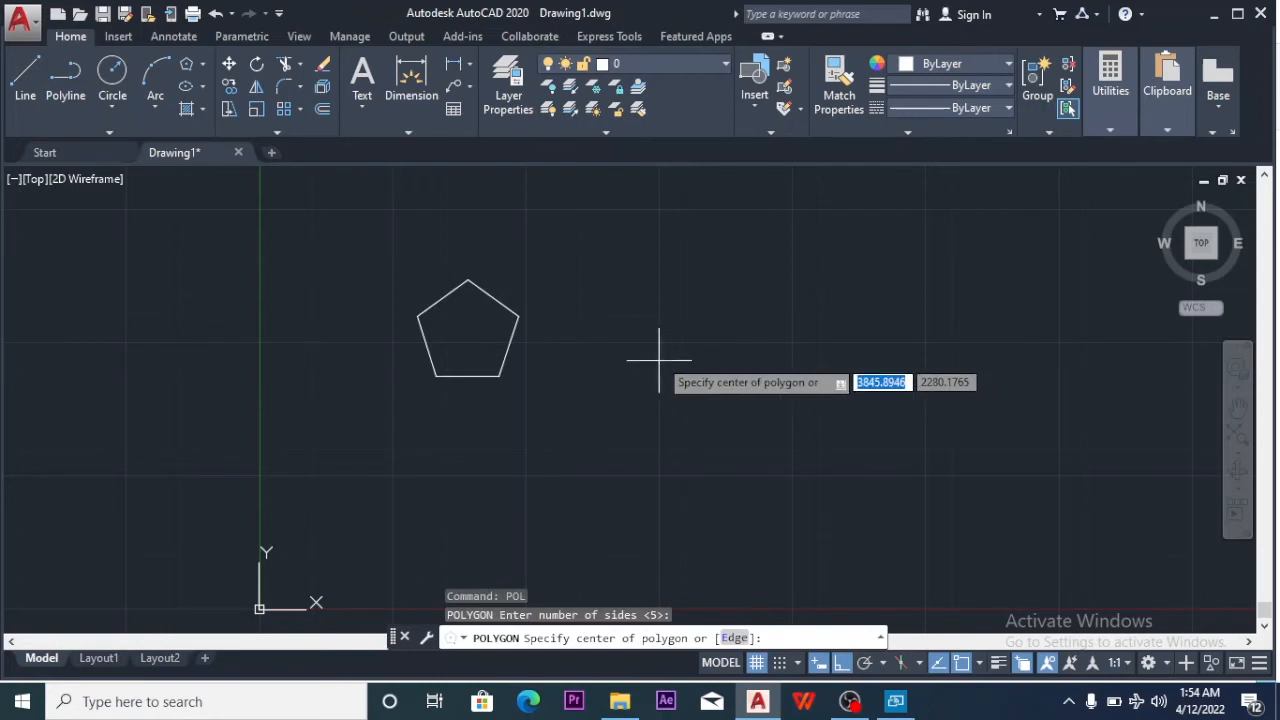
{"action": "left_click", "coordinate": [676, 333]}
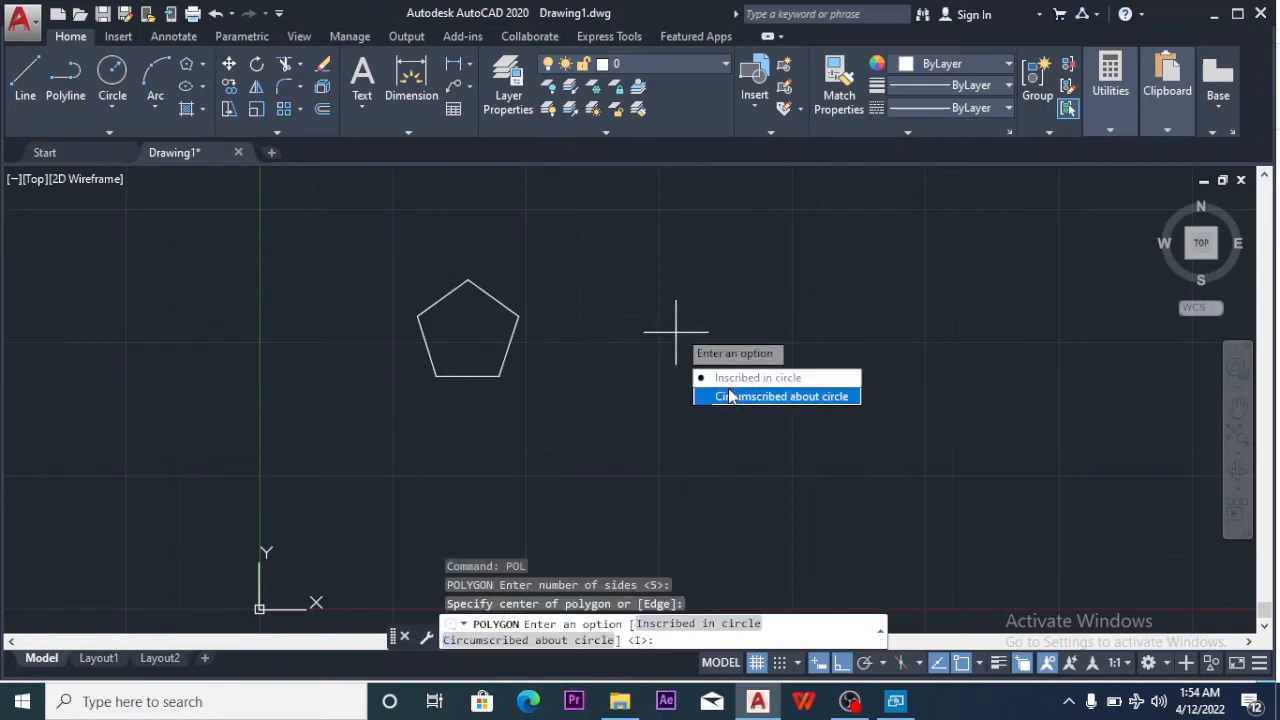
{"action": "left_click", "coordinate": [730, 396]}
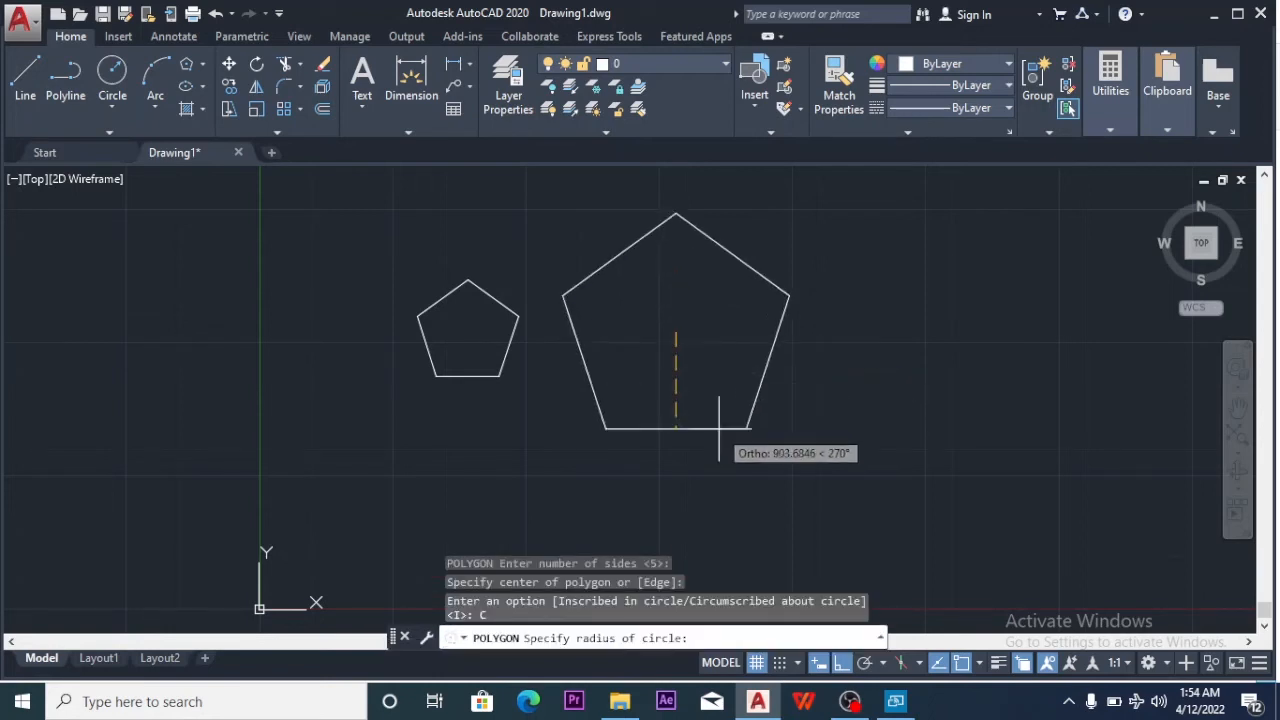
{"action": "left_click", "coordinate": [720, 428]}
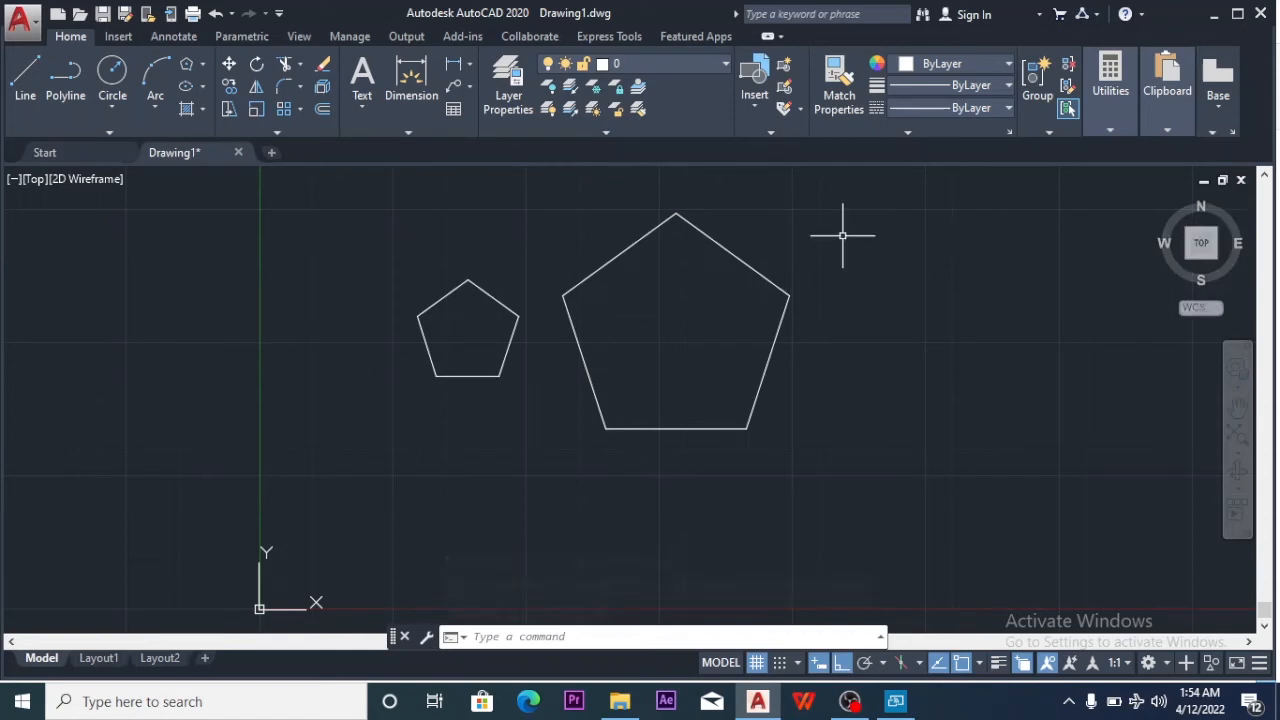
Select both pentagons with a crossing window and cancel the extra selection window started in empty space
{"action": "left_click", "coordinate": [842, 236]}
{"action": "left_click", "coordinate": [312, 465]}
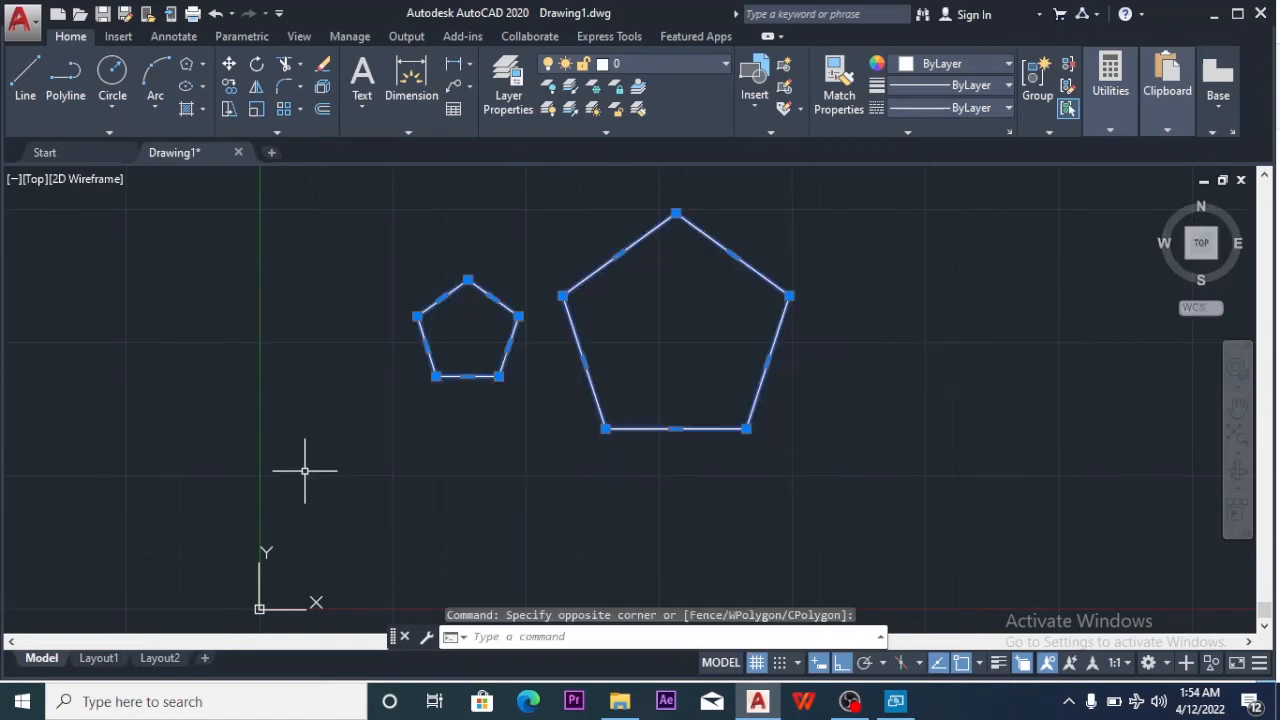
{"action": "left_click", "coordinate": [298, 270]}
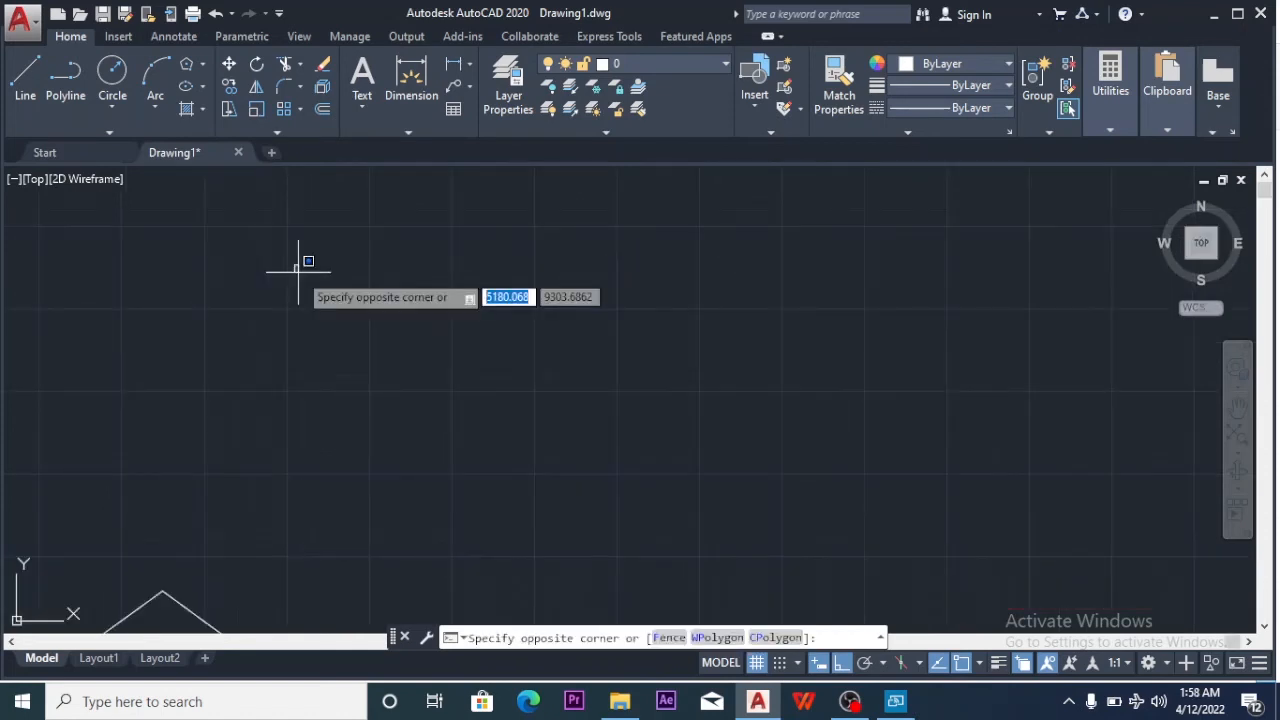
{"action": "key", "text": "Escape"}
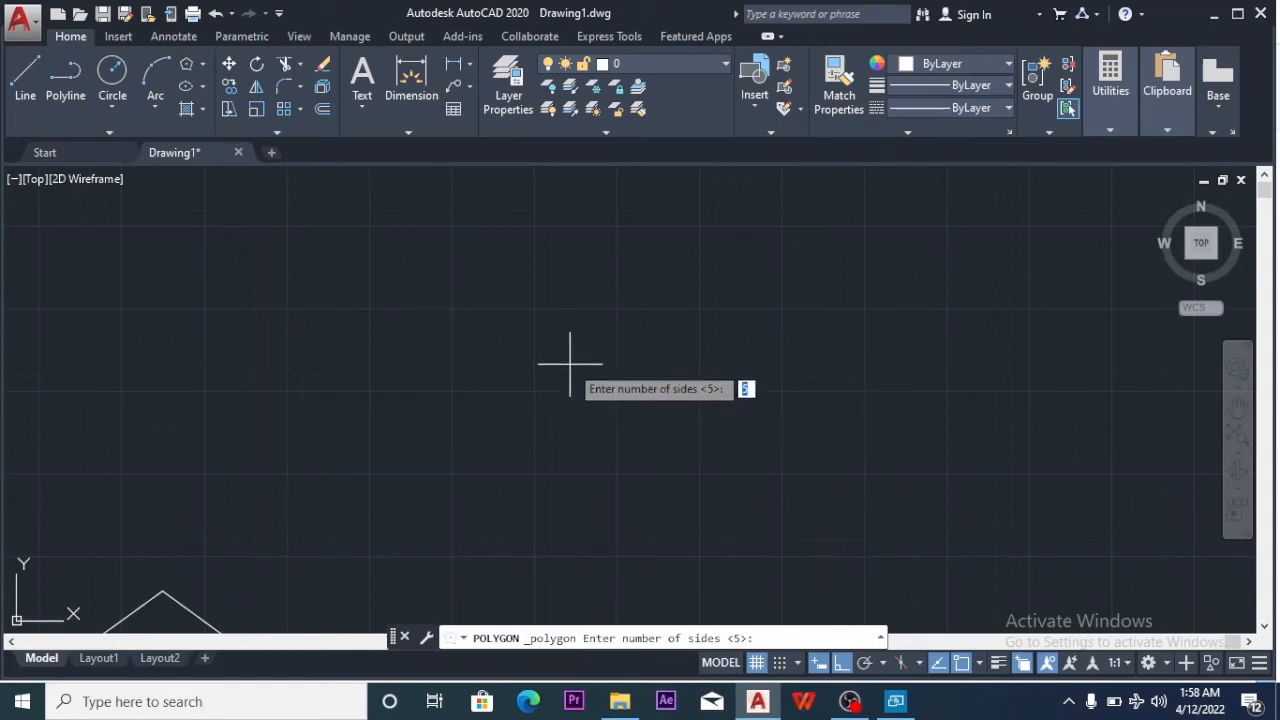
Draw a five-sided polygon by its edge in the empty area, with a horizontal bottom edge 500 long
{"action": "key", "text": "Return"}
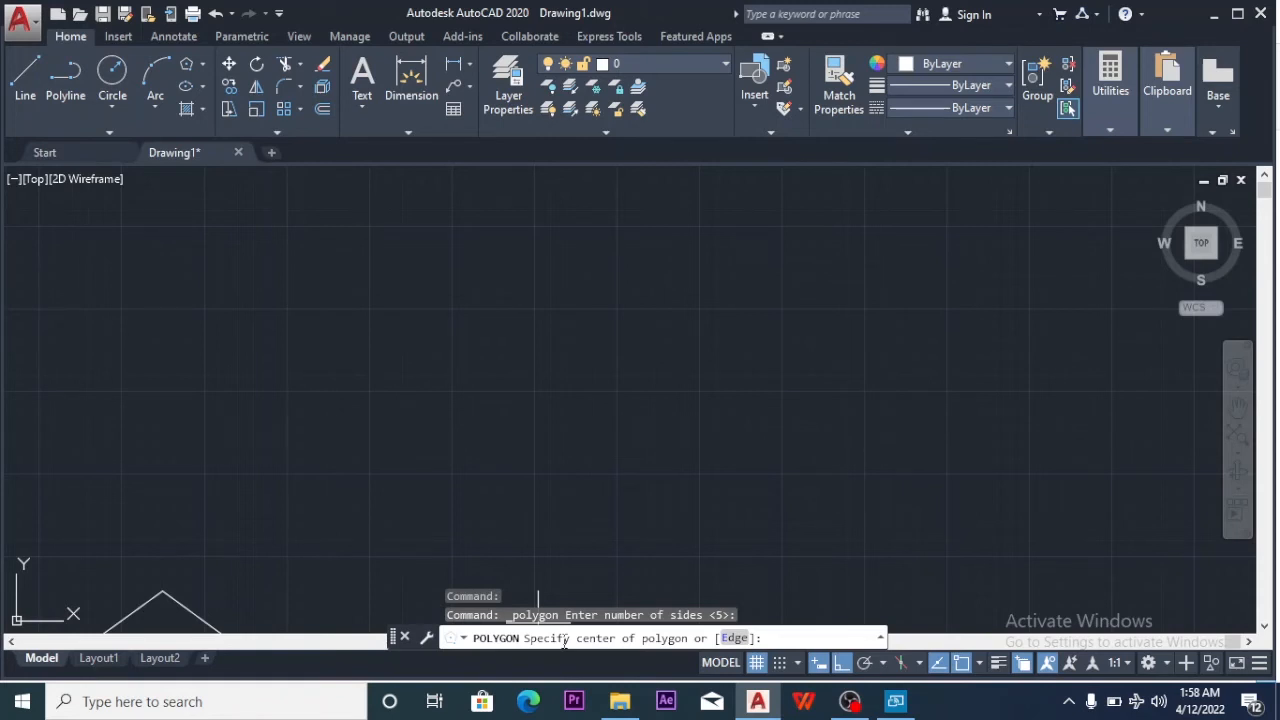
{"action": "type", "text": "e"}
{"action": "key", "text": "Return"}
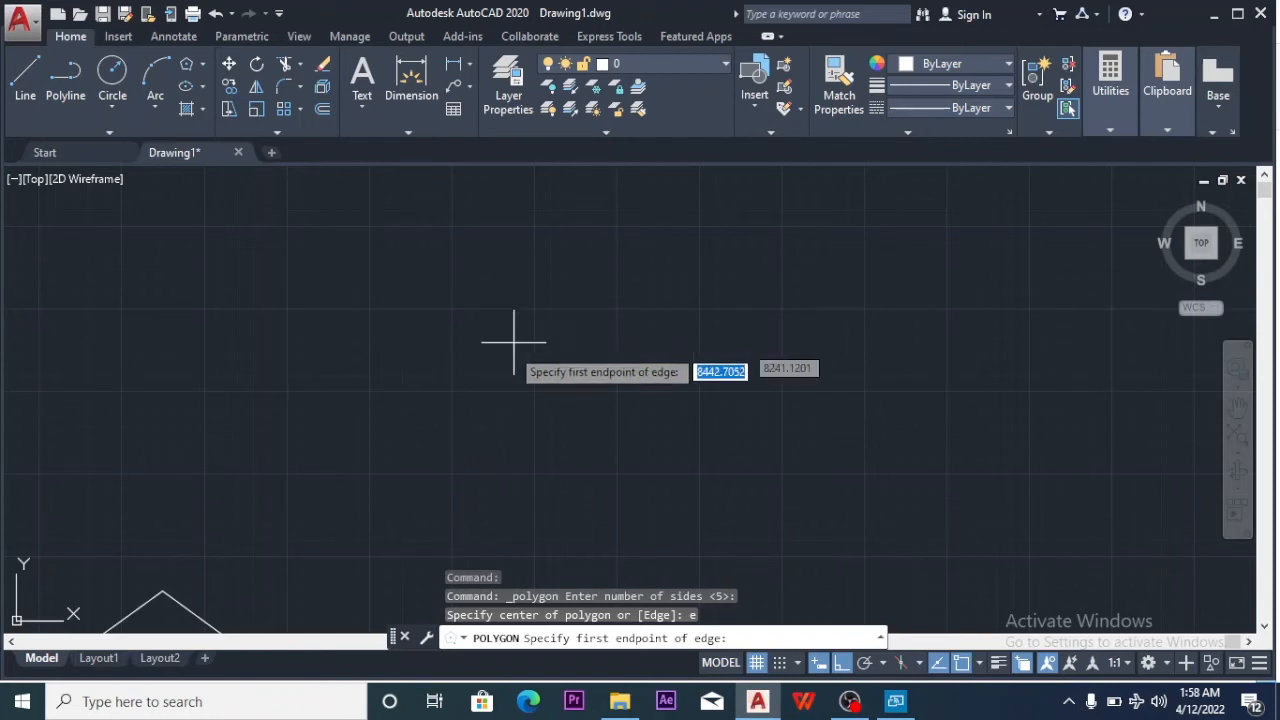
{"action": "left_click", "coordinate": [508, 359]}
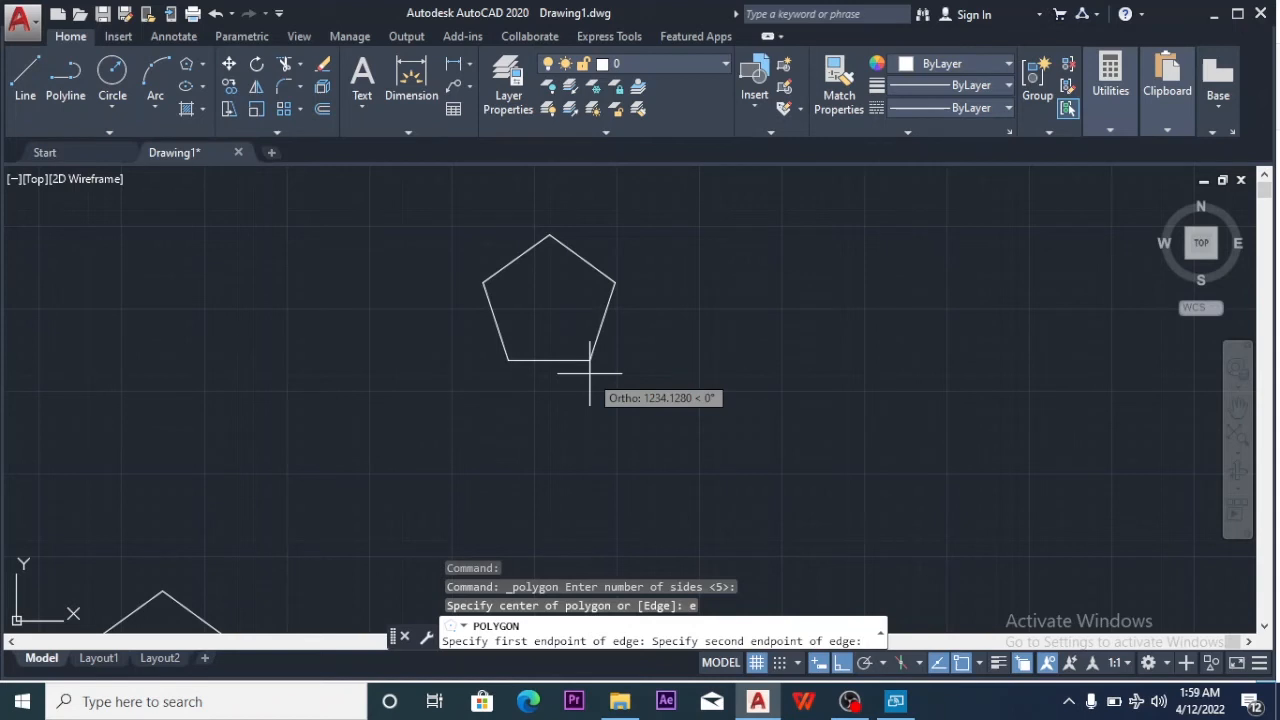
{"action": "type", "text": "500"}
{"action": "key", "text": "Return"}
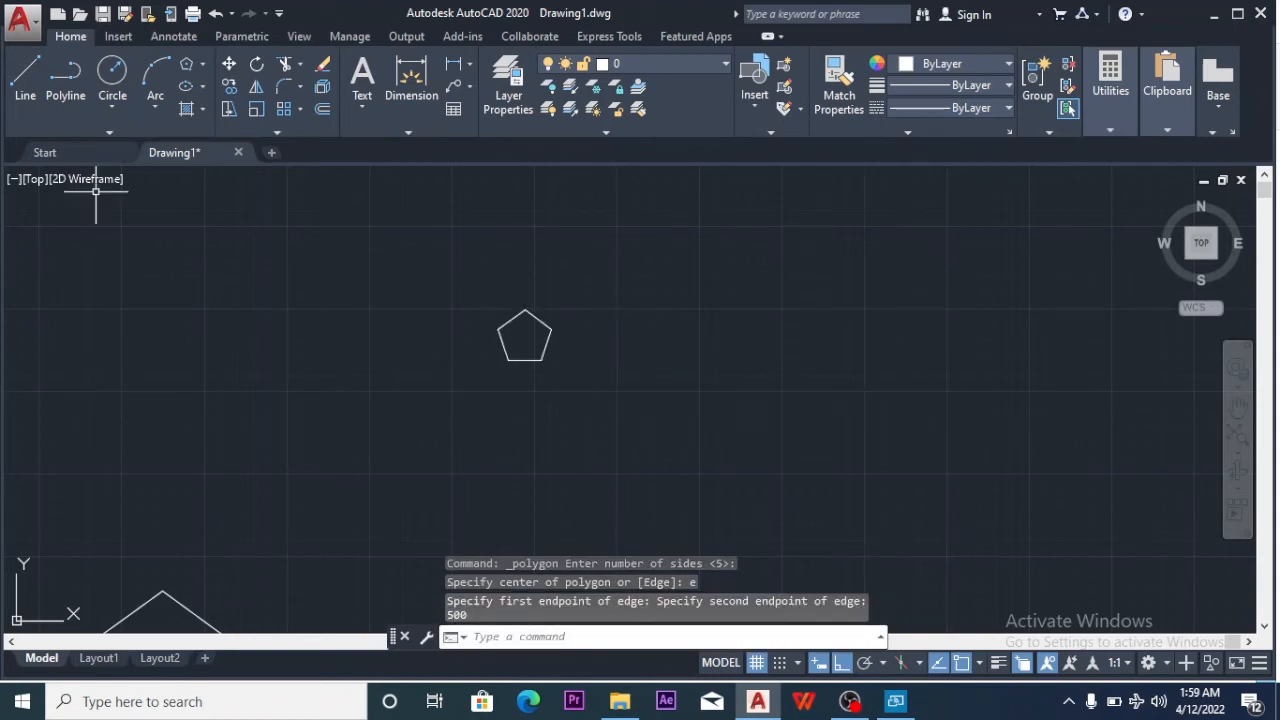
{"action": "scroll", "coordinate": [524, 357], "scroll_direction": "up", "scroll_amount": 4}
{"action": "scroll", "coordinate": [559, 198], "scroll_direction": "up", "scroll_amount": 2}
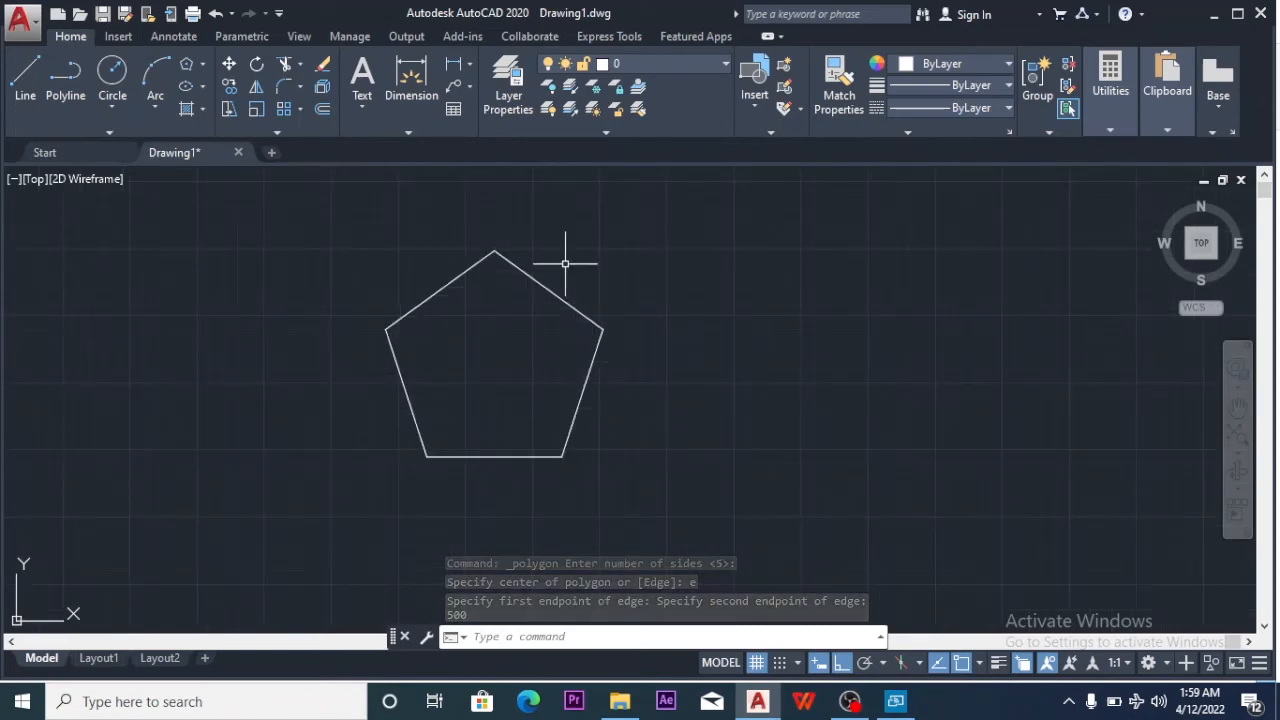
Draw a second five-sided polygon by its edge just below the small pentagon, with a horizontal bottom edge 1000 long
{"action": "scroll", "coordinate": [565, 265], "scroll_direction": "down", "scroll_amount": 6}
{"action": "left_click", "coordinate": [186, 66]}
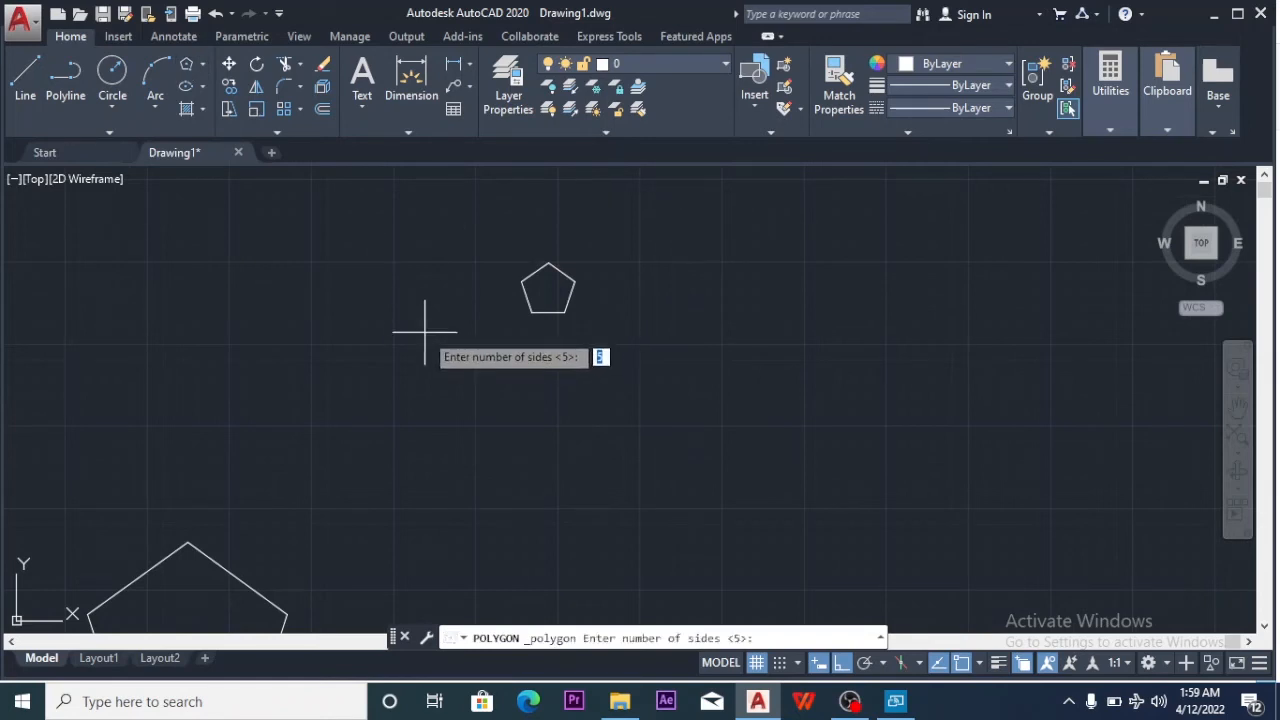
{"action": "key", "text": "Return"}
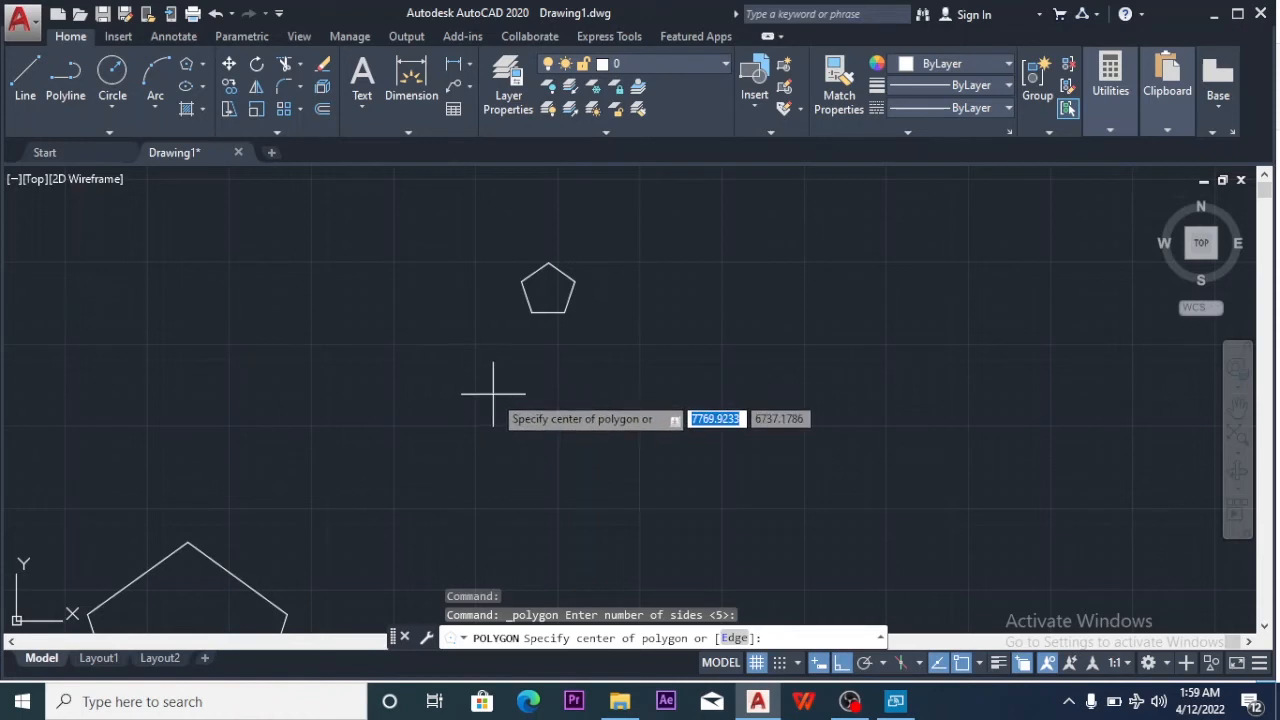
{"action": "type", "text": "e"}
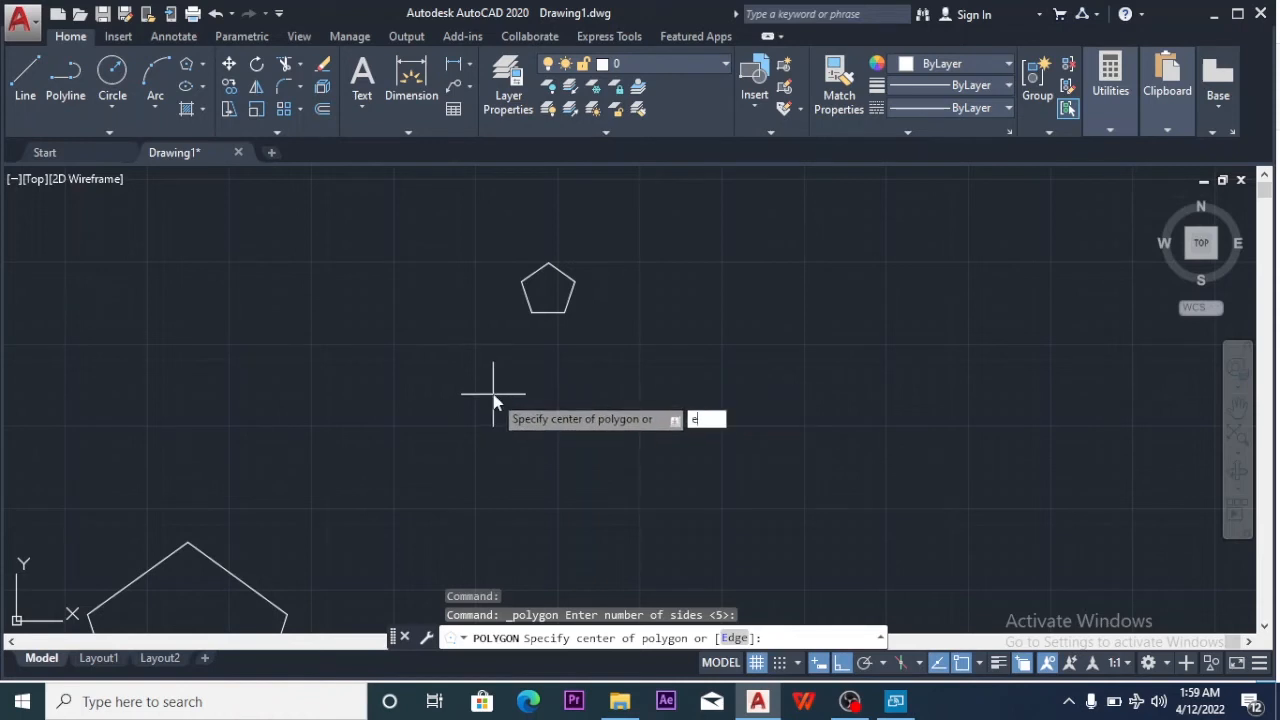
{"action": "key", "text": "Return"}
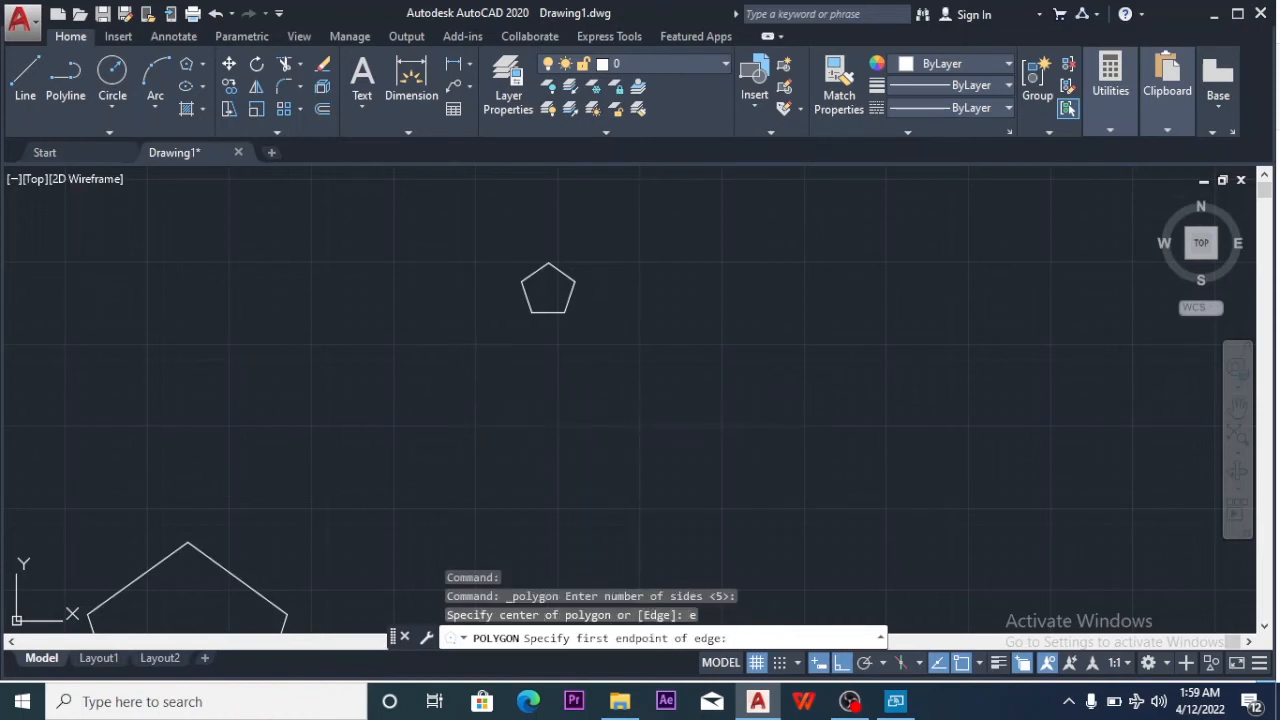
{"action": "left_click", "coordinate": [507, 414]}
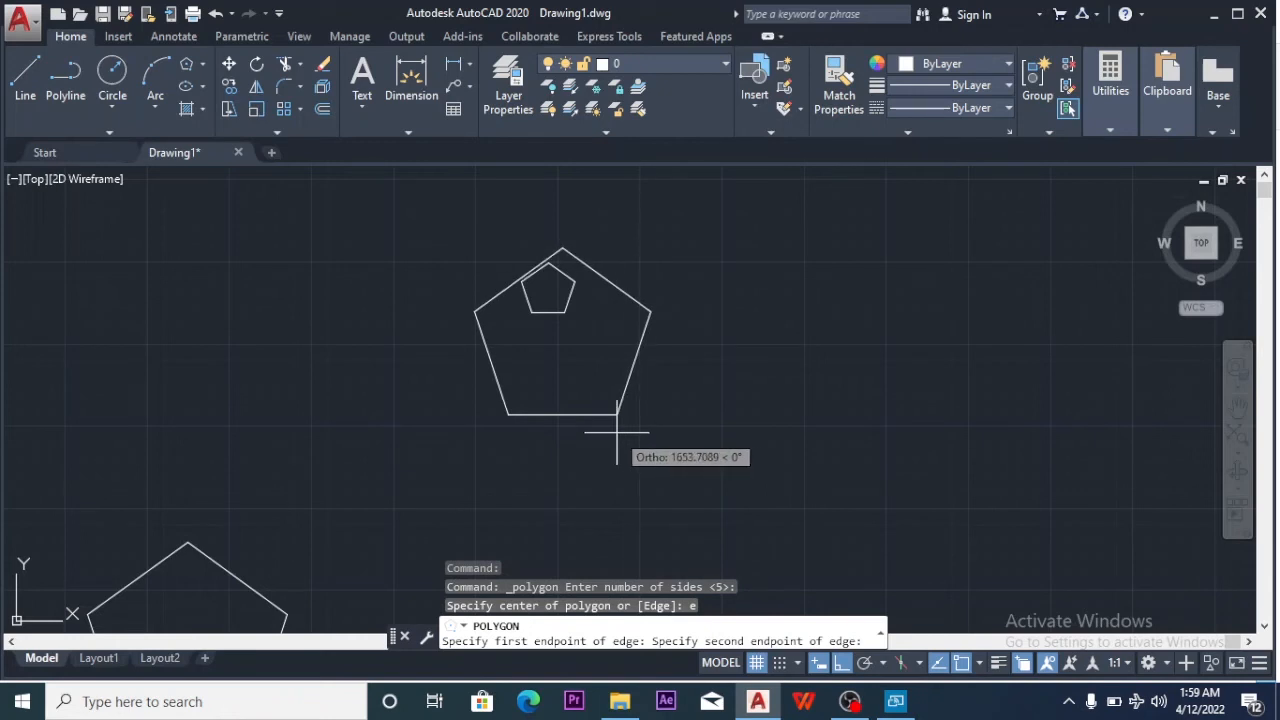
{"action": "type", "text": "1000"}
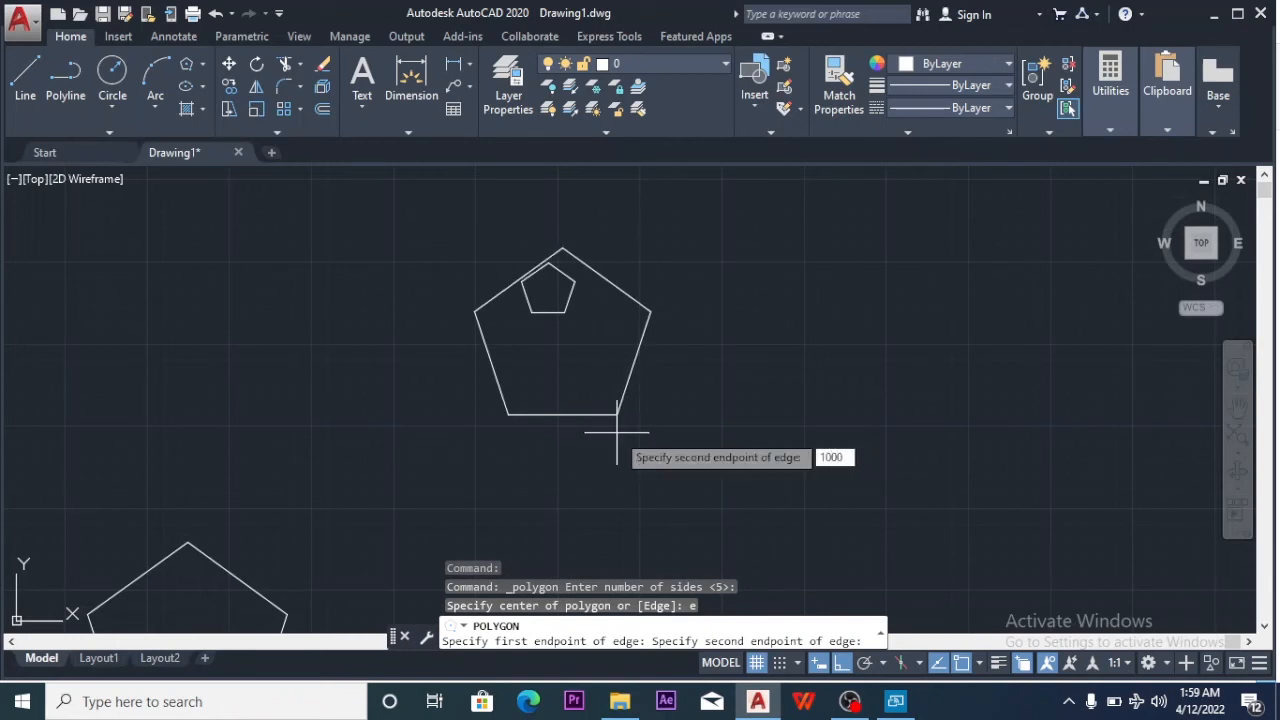
{"action": "key", "text": "Return"}
{"action": "scroll", "coordinate": [596, 367], "scroll_direction": "down", "scroll_amount": 2}
{"action": "scroll", "coordinate": [597, 368], "scroll_direction": "up", "scroll_amount": 4}
{"action": "scroll", "coordinate": [599, 368], "scroll_direction": "down", "scroll_amount": 6}
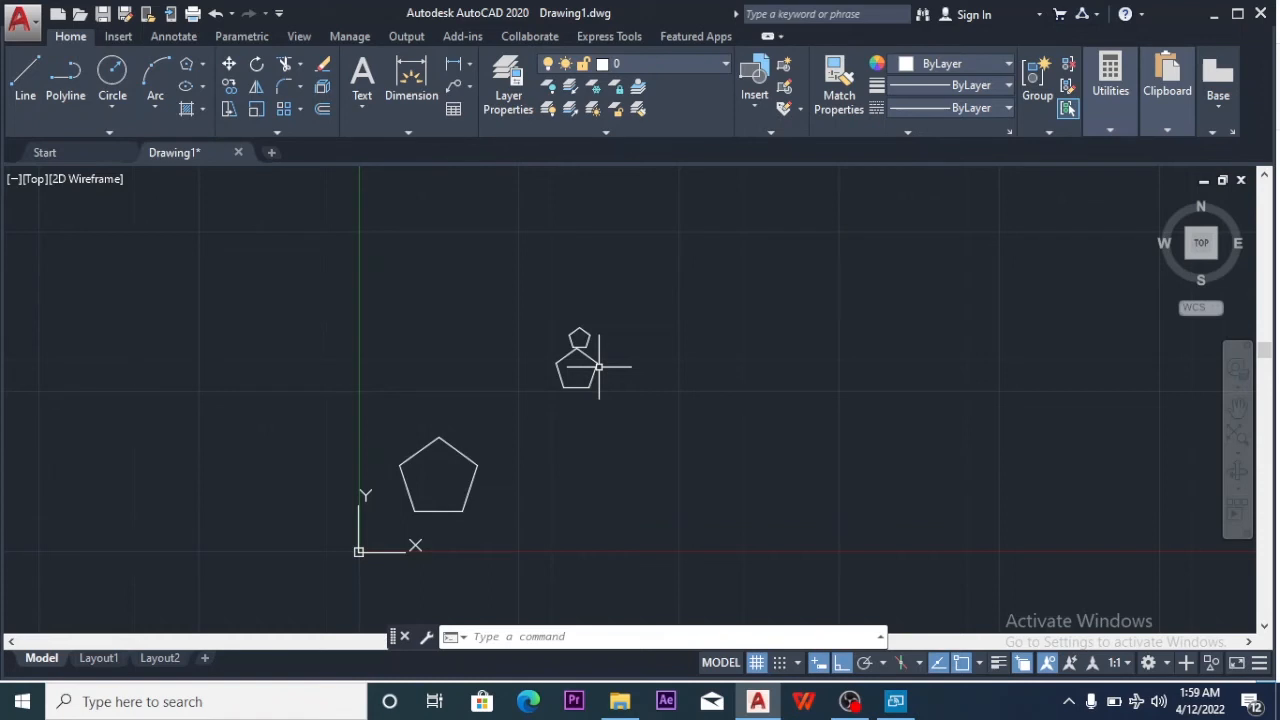
{"action": "left_click", "coordinate": [35, 30]}
{"action": "left_click", "coordinate": [35, 30]}
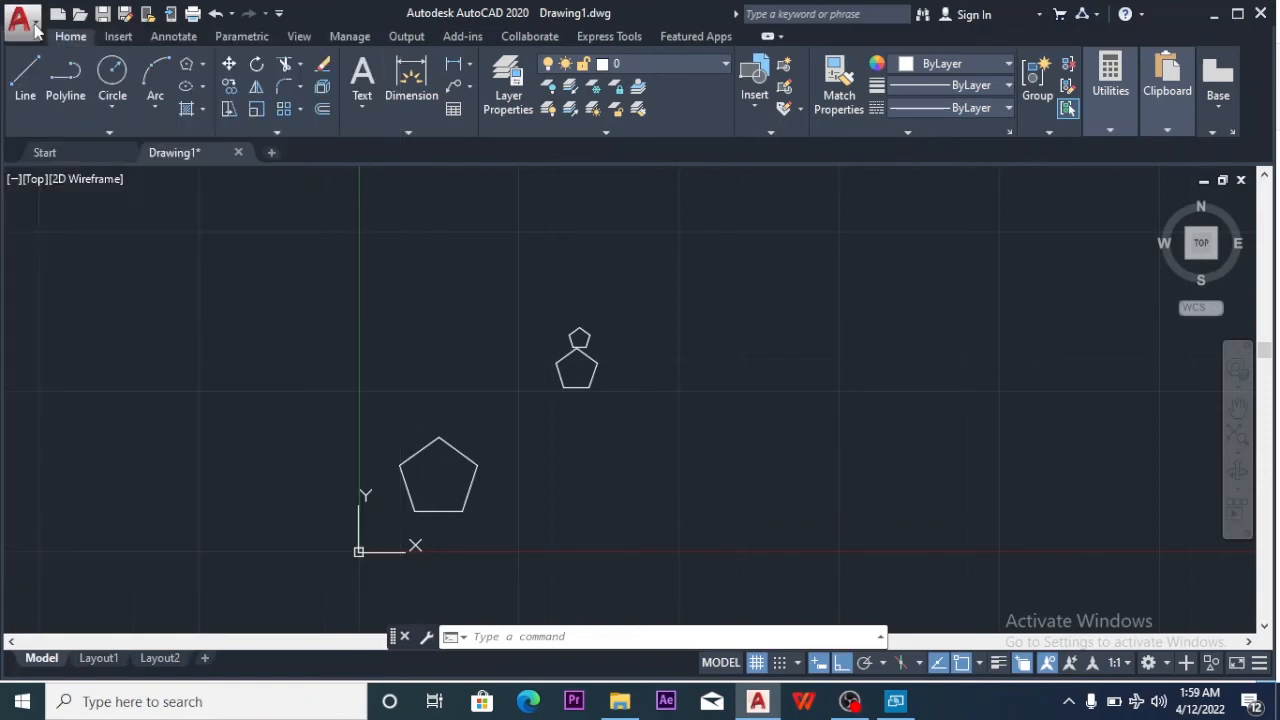
{"action": "double_click", "coordinate": [35, 30]}
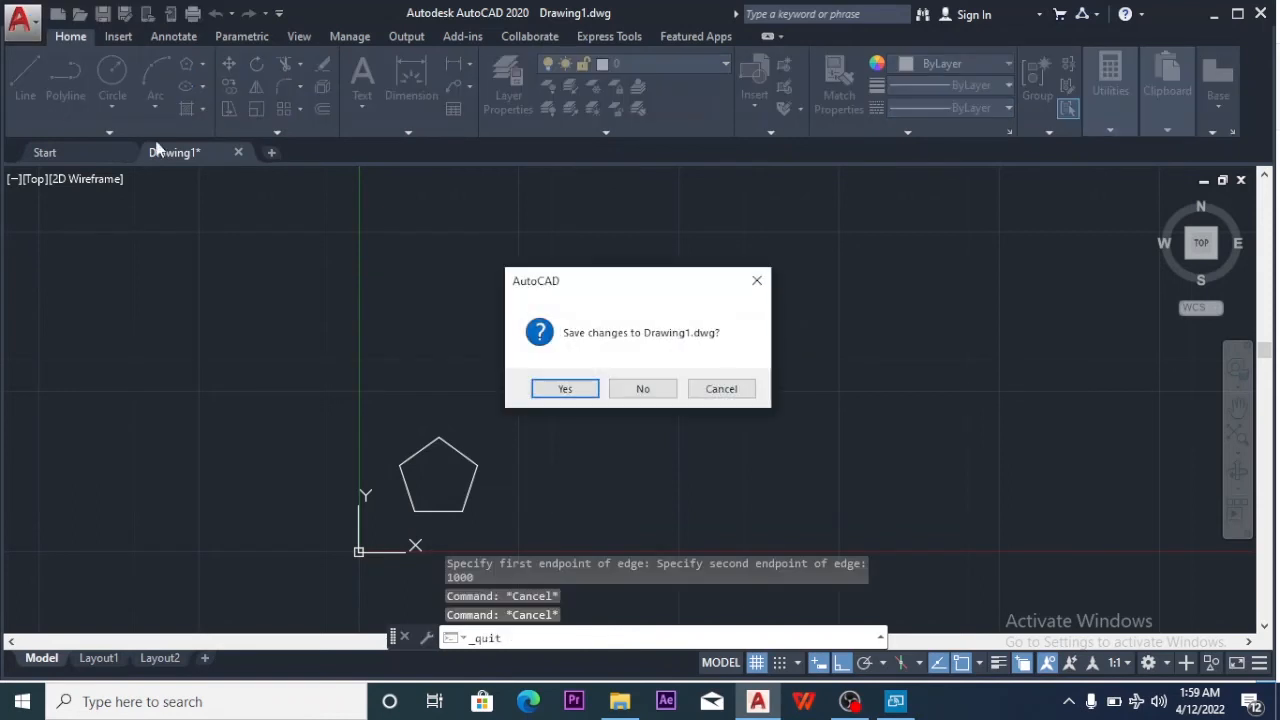
{"action": "left_click", "coordinate": [722, 390]}
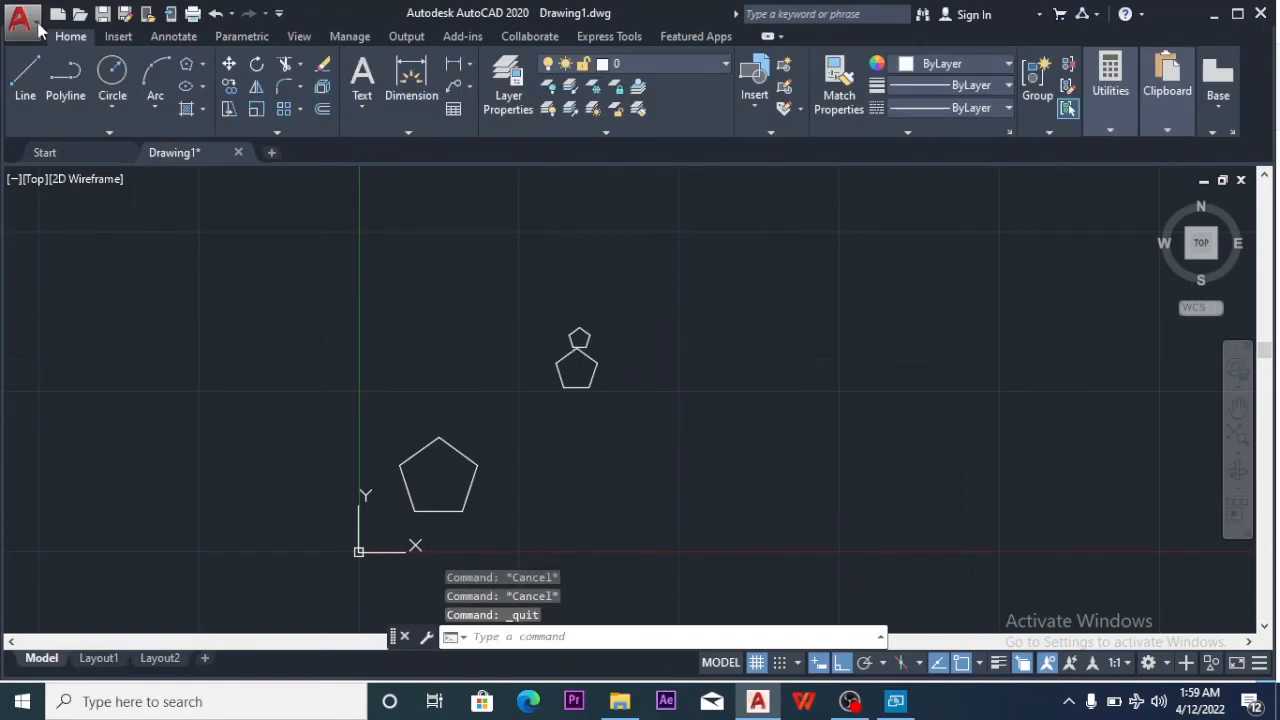
Start saving the drawing under a new name, browse the available save locations and keep Documents as the destination folder
{"action": "left_click", "coordinate": [38, 28]}
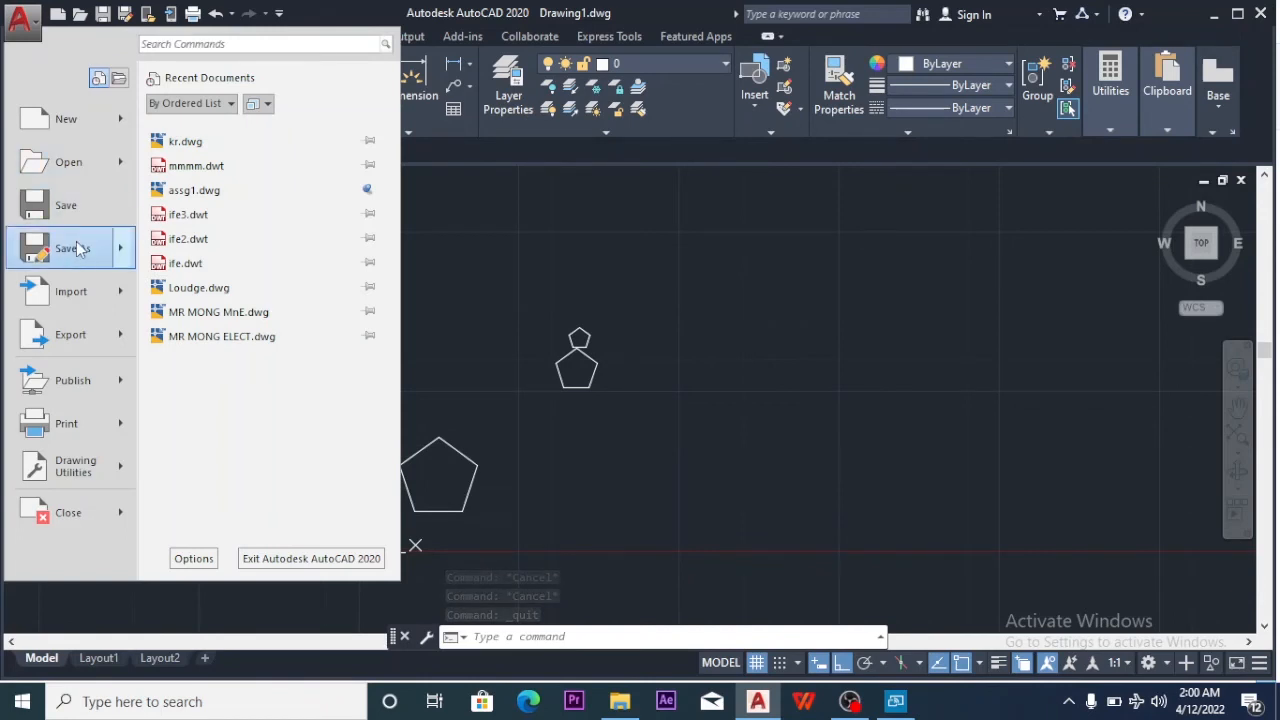
{"action": "left_click", "coordinate": [72, 248]}
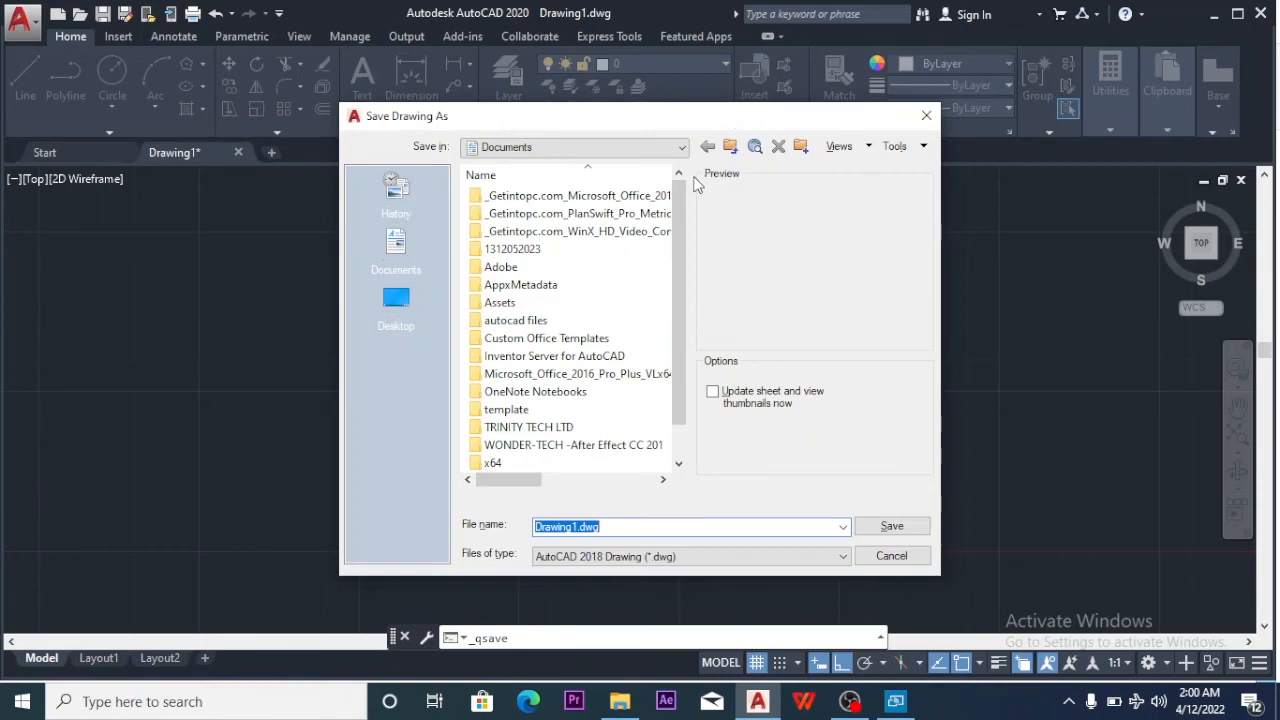
{"action": "left_click", "coordinate": [551, 150]}
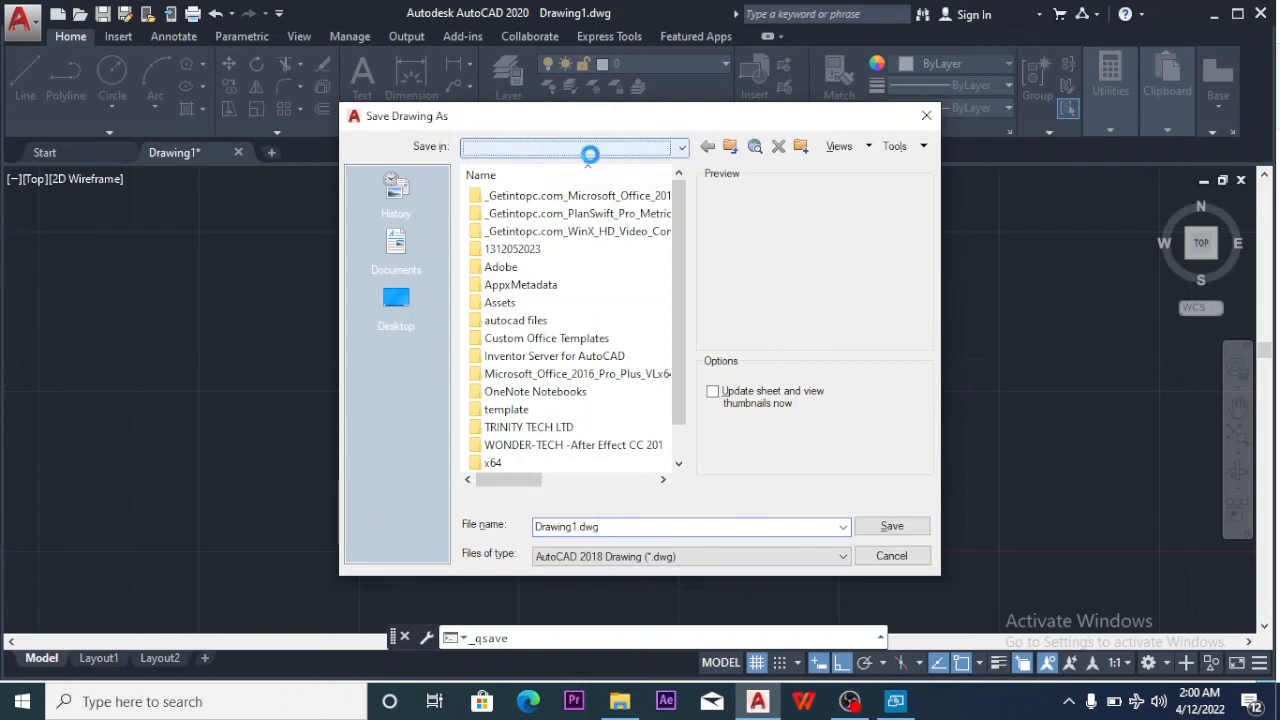
{"action": "left_click", "coordinate": [681, 147]}
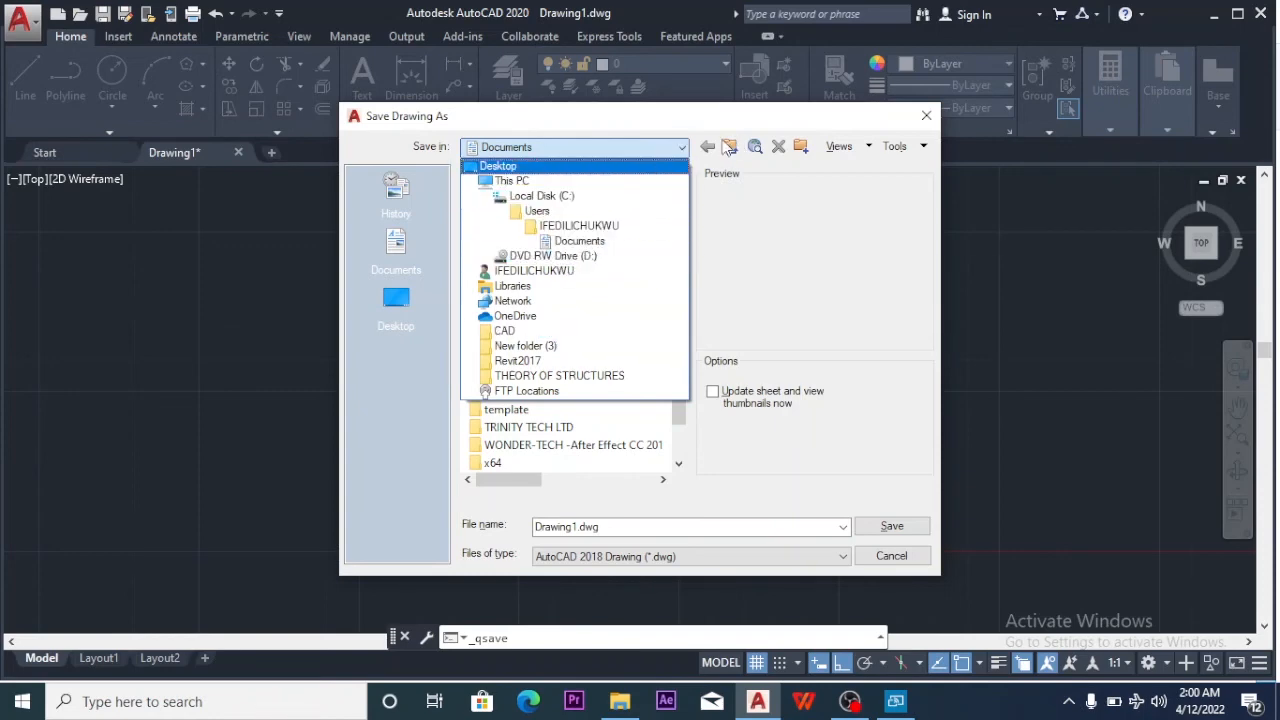
{"action": "left_click", "coordinate": [685, 150]}
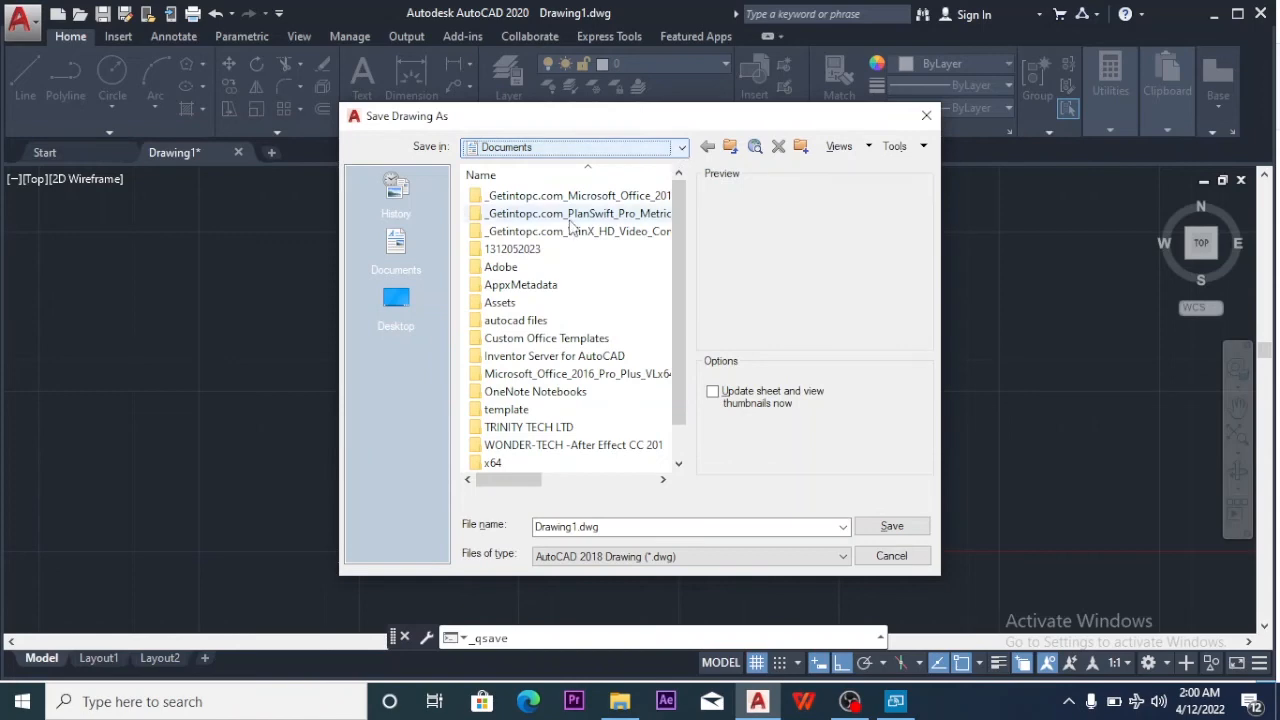
{"action": "scroll", "coordinate": [533, 368], "scroll_direction": "down", "scroll_amount": 1}
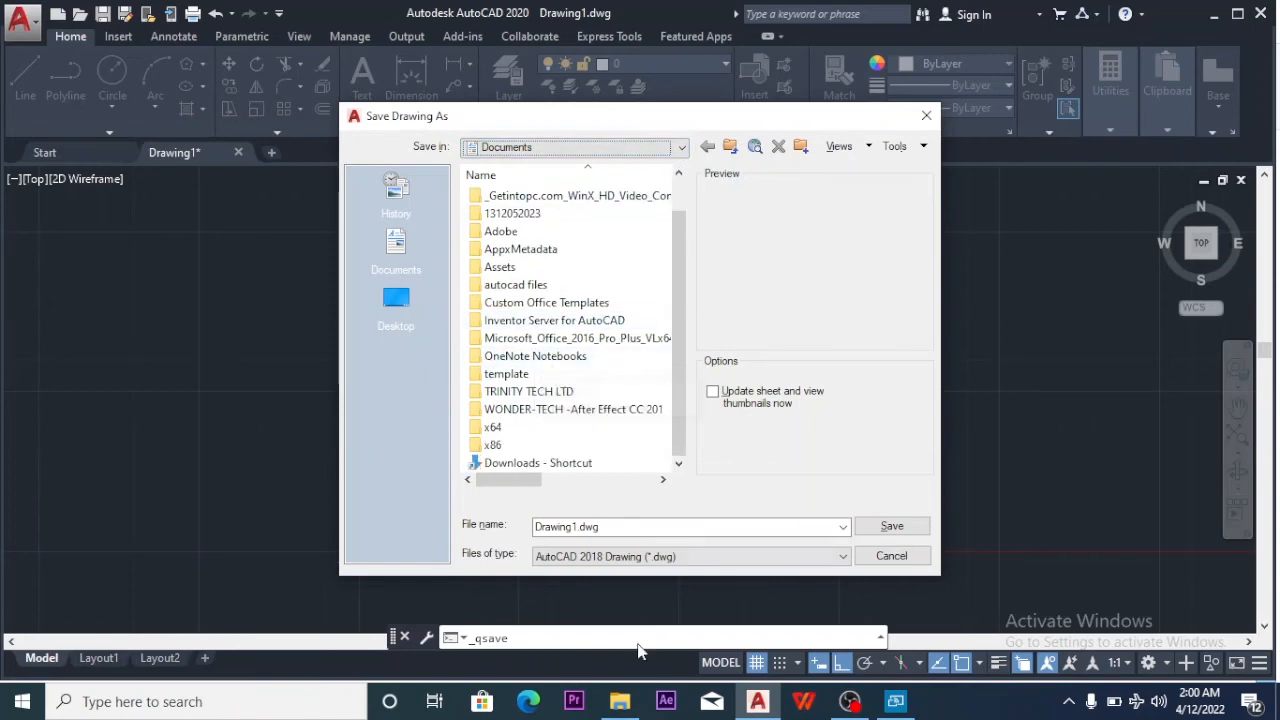
Name the drawing file ife and choose AutoCAD 2018 Drawing (*.dwg) as its file type
{"action": "double_click", "coordinate": [607, 525]}
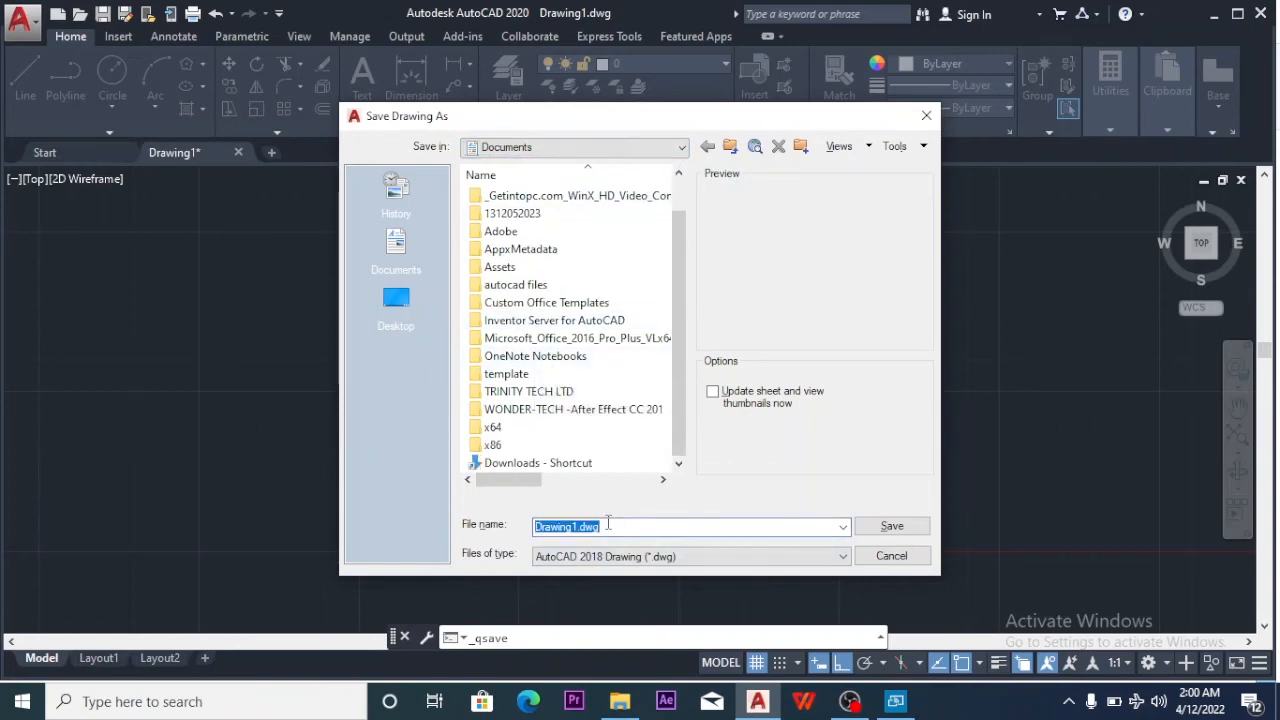
{"action": "key", "text": "BackSpace"}
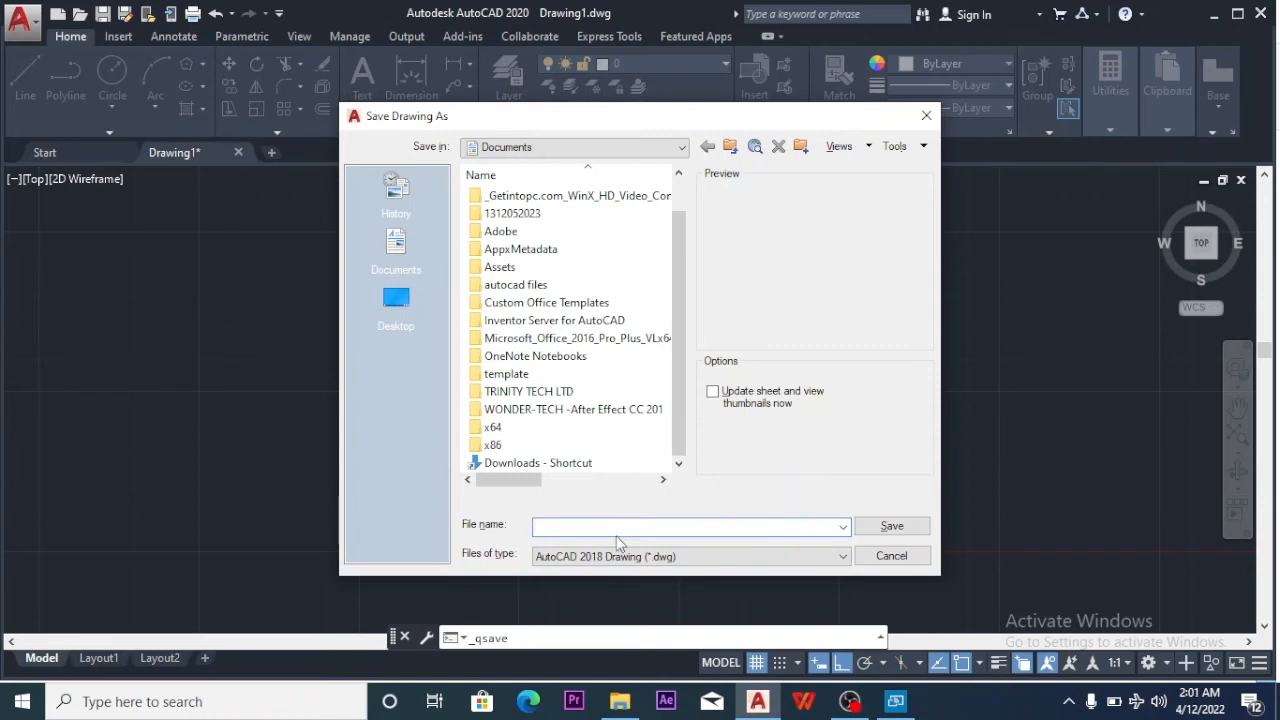
{"action": "type", "text": "ife"}
{"action": "left_click", "coordinate": [843, 563]}
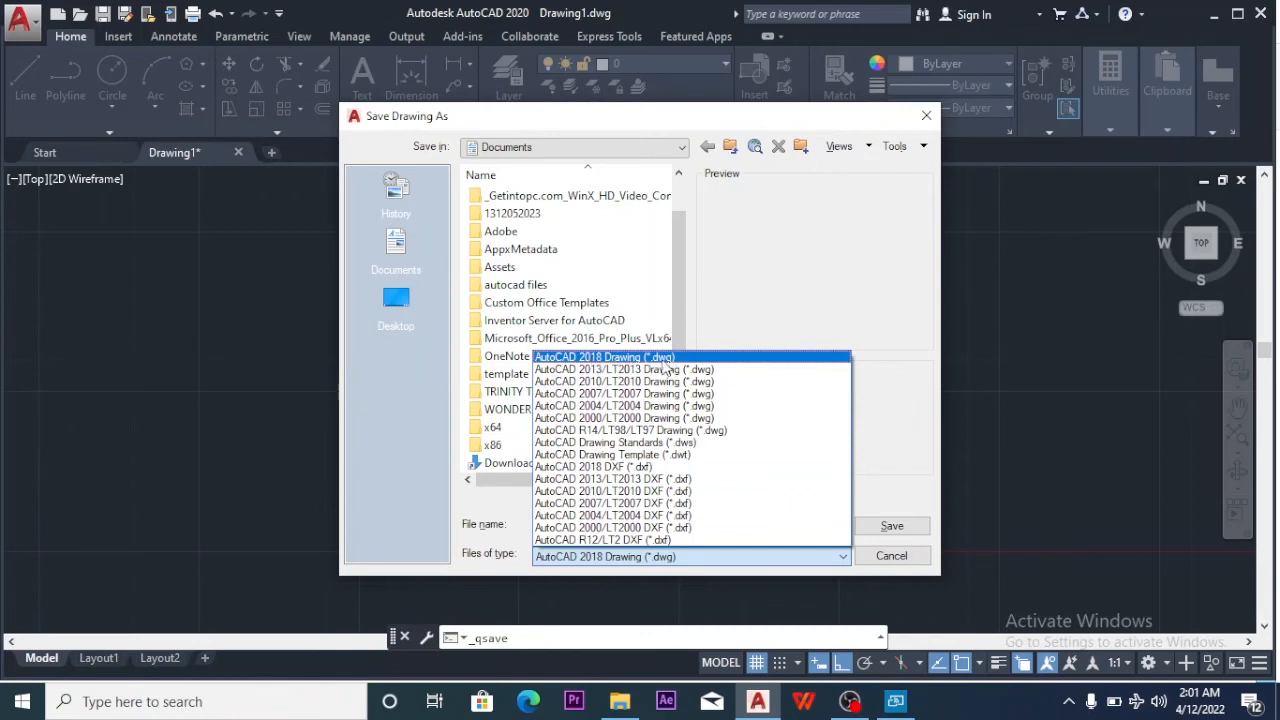
{"action": "left_click", "coordinate": [664, 358]}
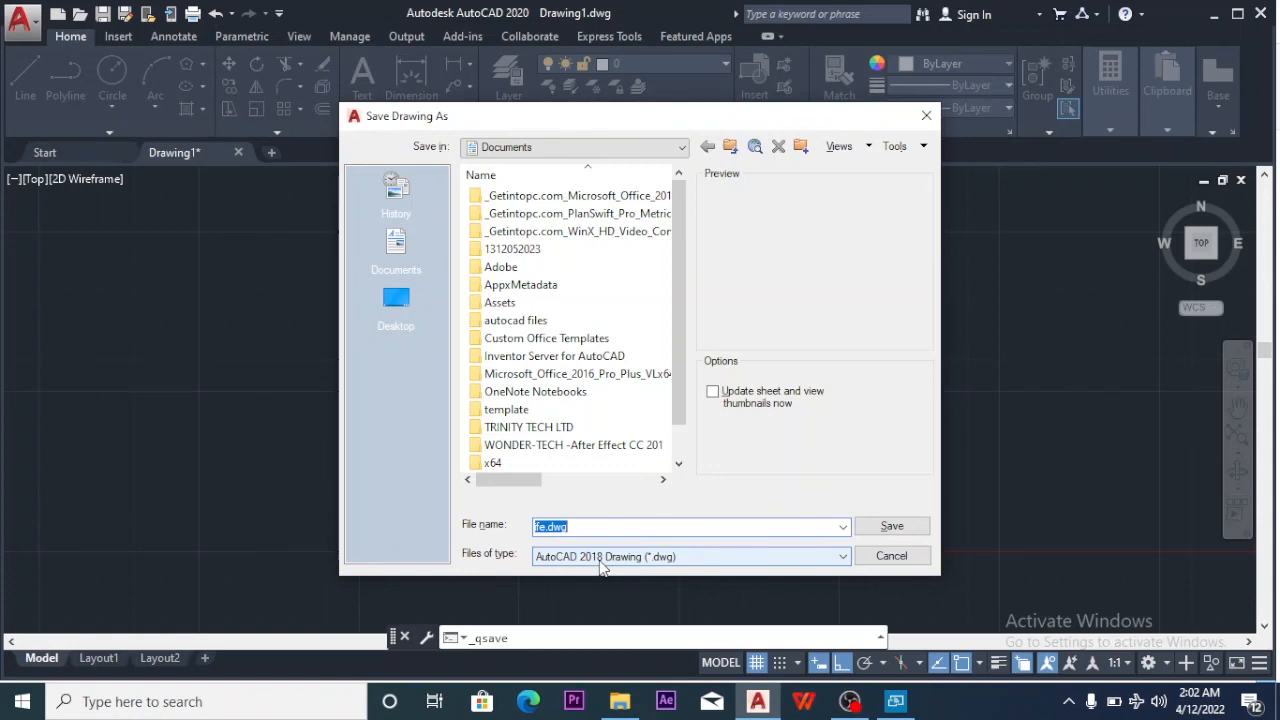
Try the AutoCAD 2018 and 2007/LT2007 drawing formats, and set the file type to AutoCAD 2010/LT2010 Drawing (*.dwg)
{"action": "left_click", "coordinate": [603, 557]}
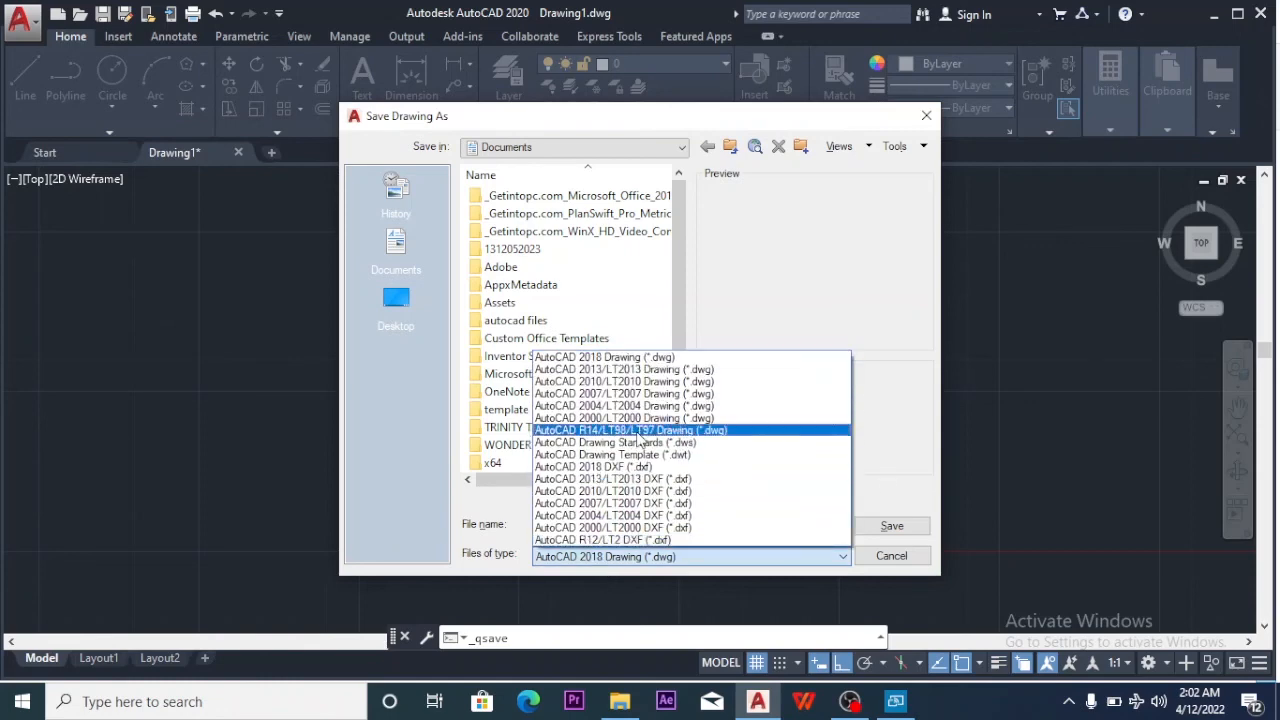
{"action": "left_click", "coordinate": [606, 358]}
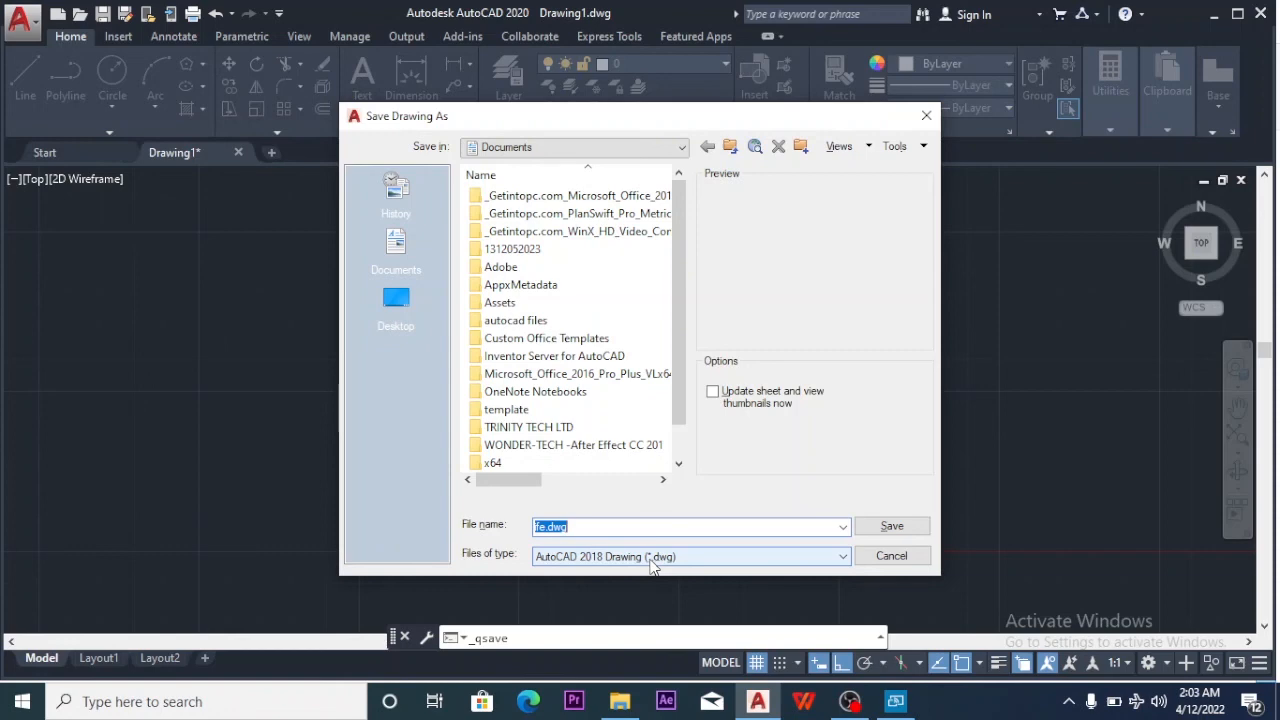
{"action": "left_click", "coordinate": [842, 557]}
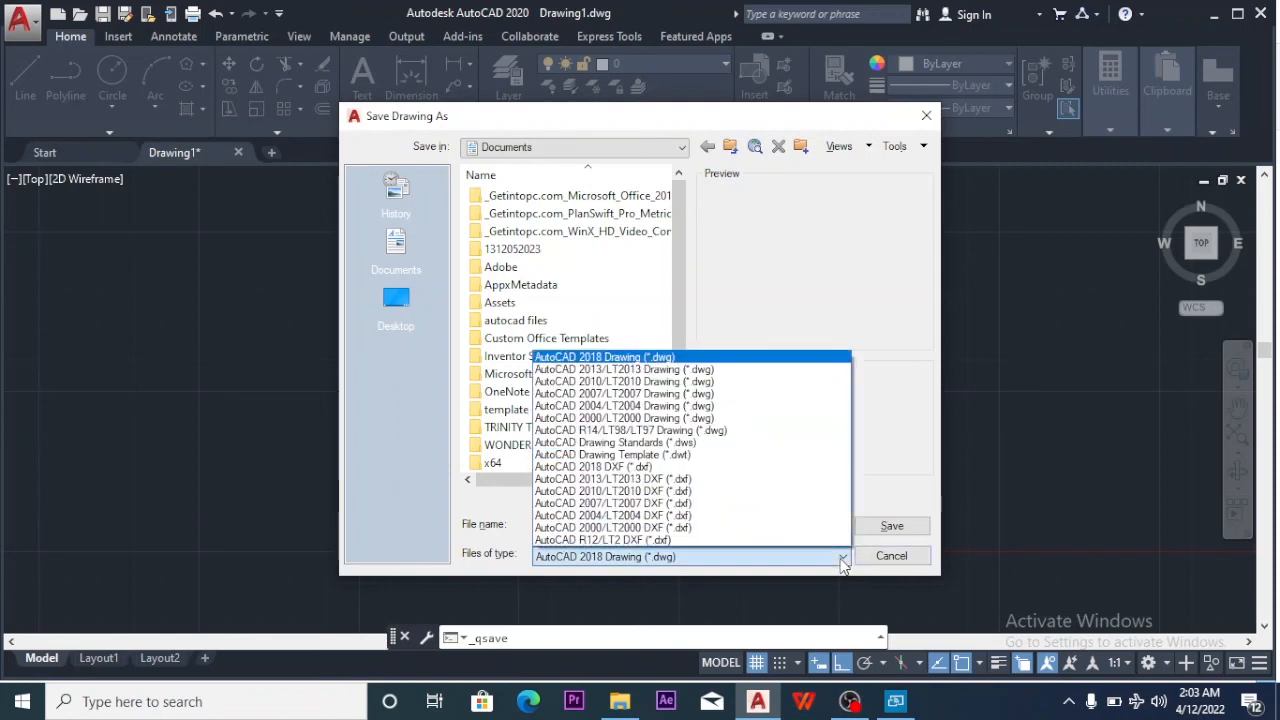
{"action": "left_click", "coordinate": [634, 394]}
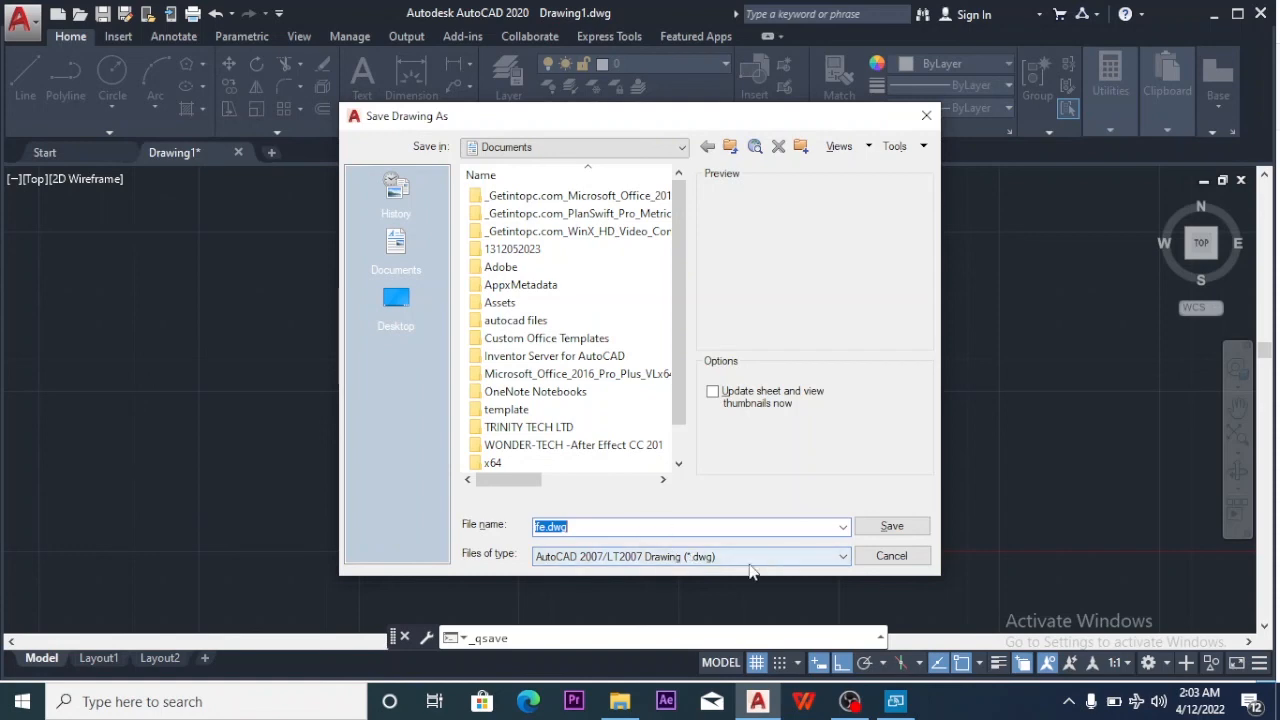
{"action": "left_click", "coordinate": [845, 557]}
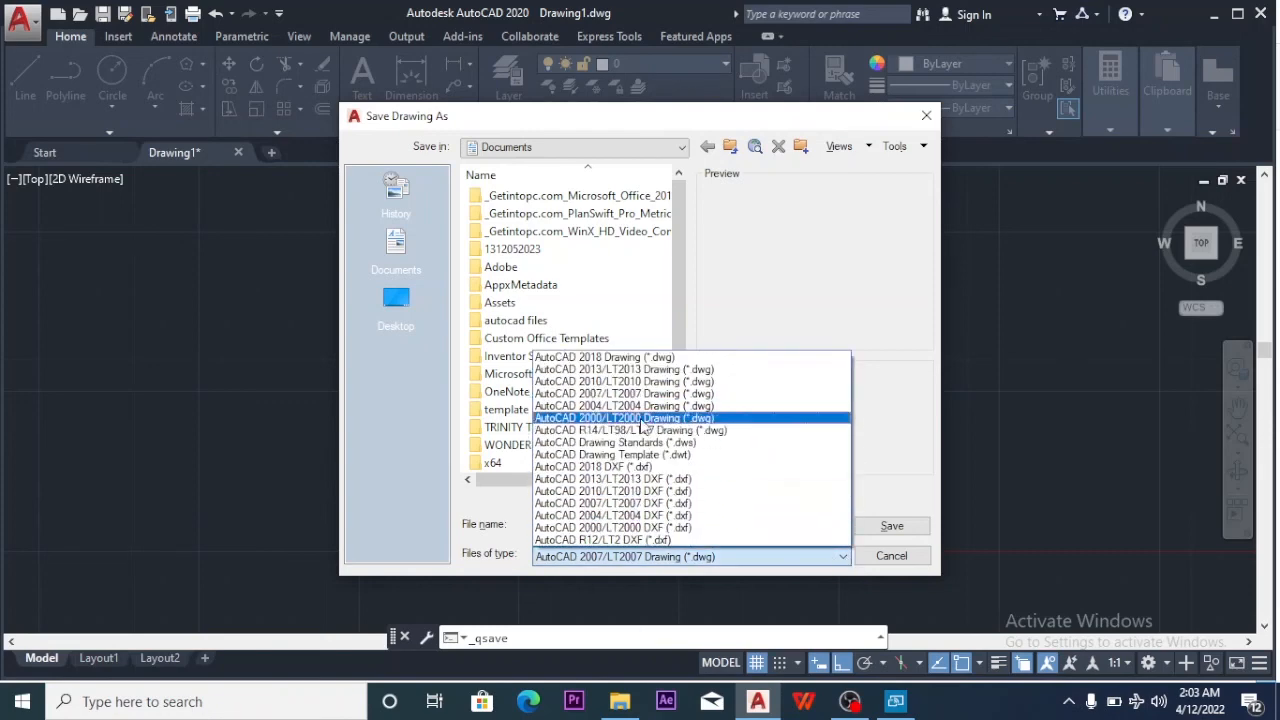
{"action": "left_click", "coordinate": [638, 382]}
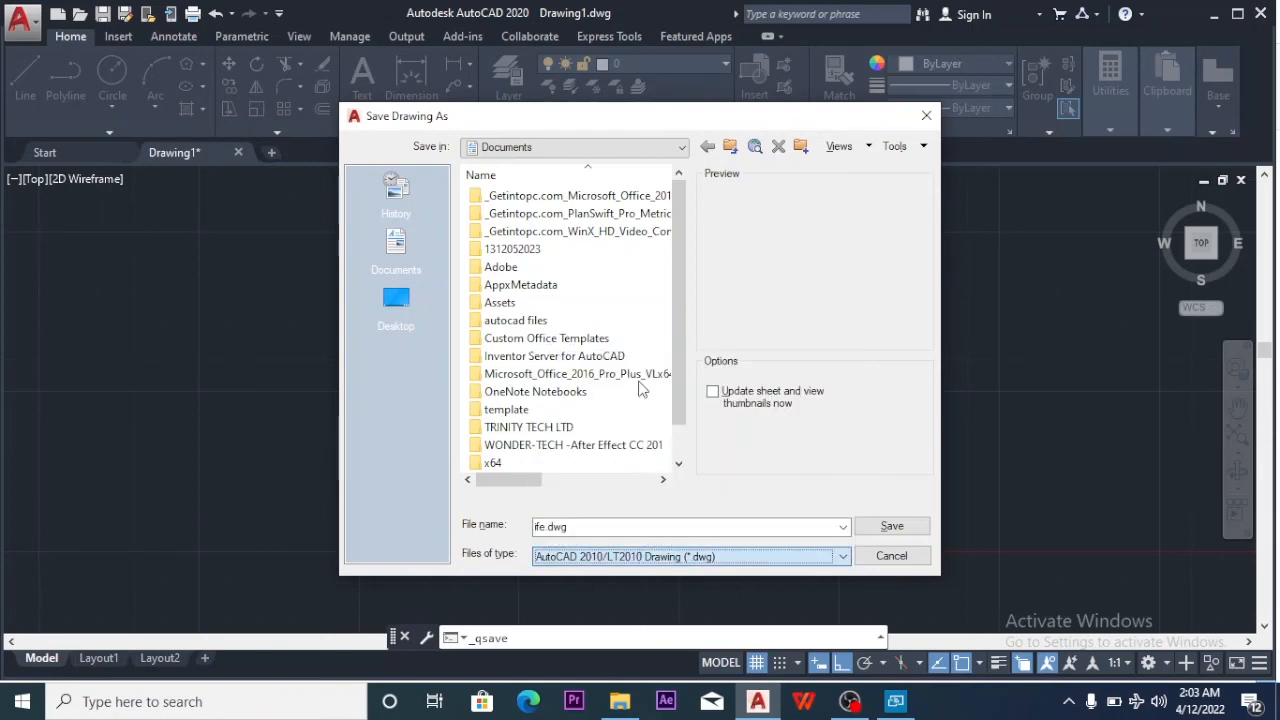